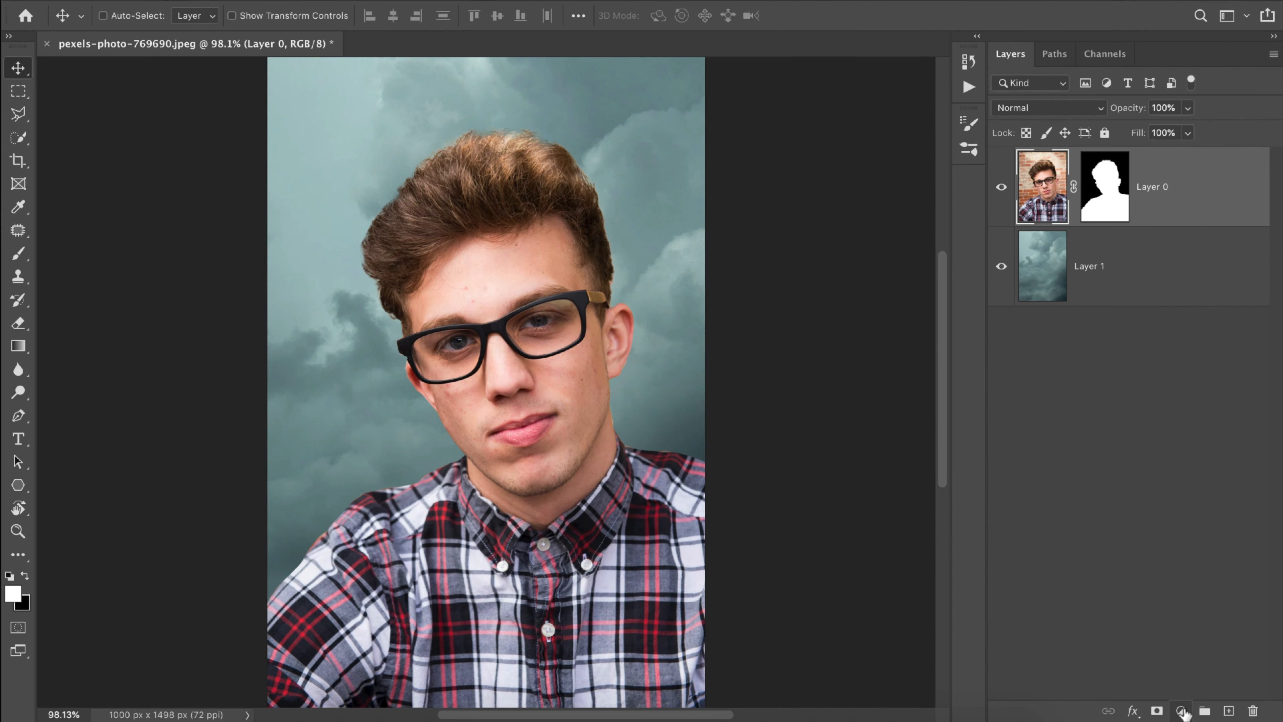
Step: Add a Black & White adjustment layer above the portrait with Reds at -49 and Yellows at 6
click(1181, 710)
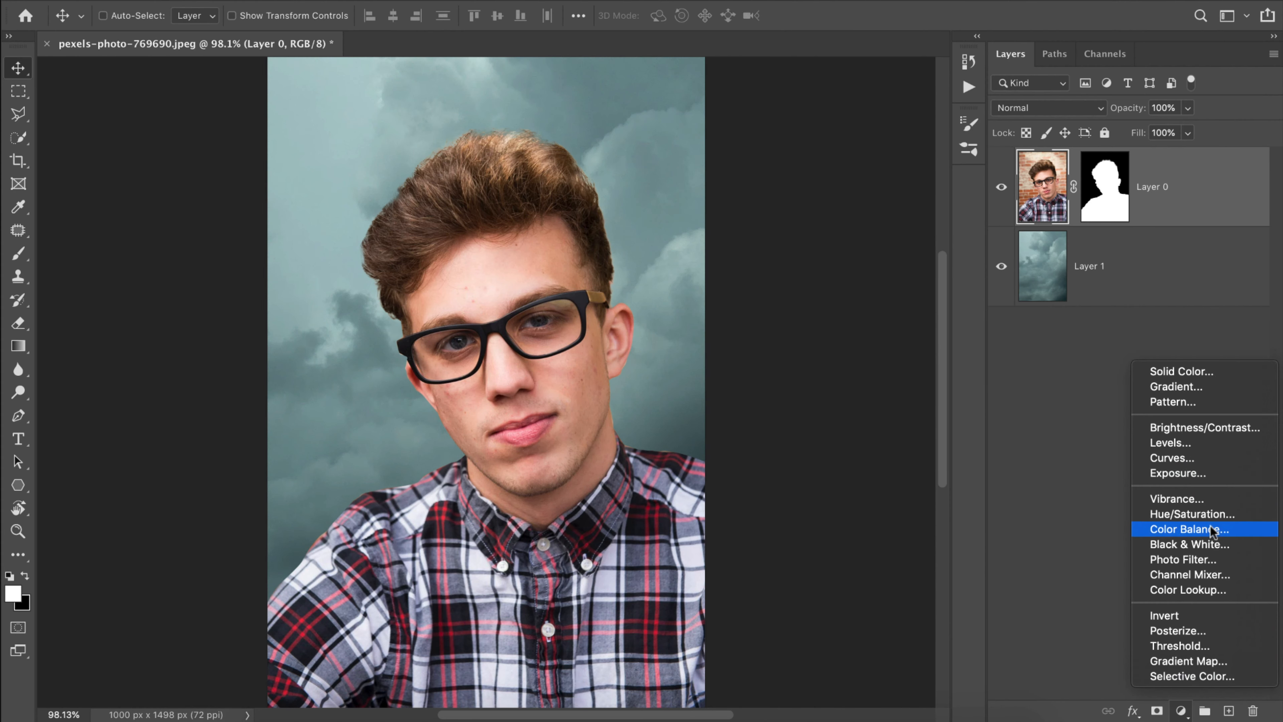
click(1210, 545)
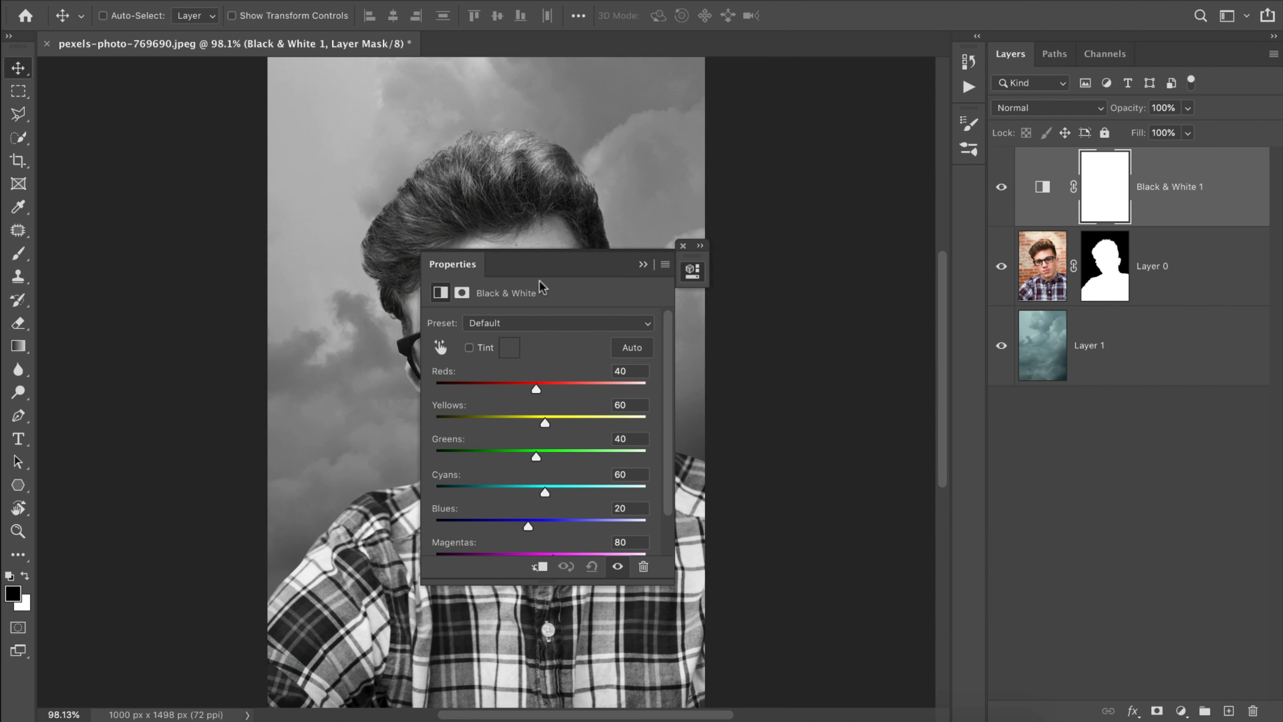
drag(586, 252, 832, 212)
drag(781, 350, 767, 384)
click(909, 207)
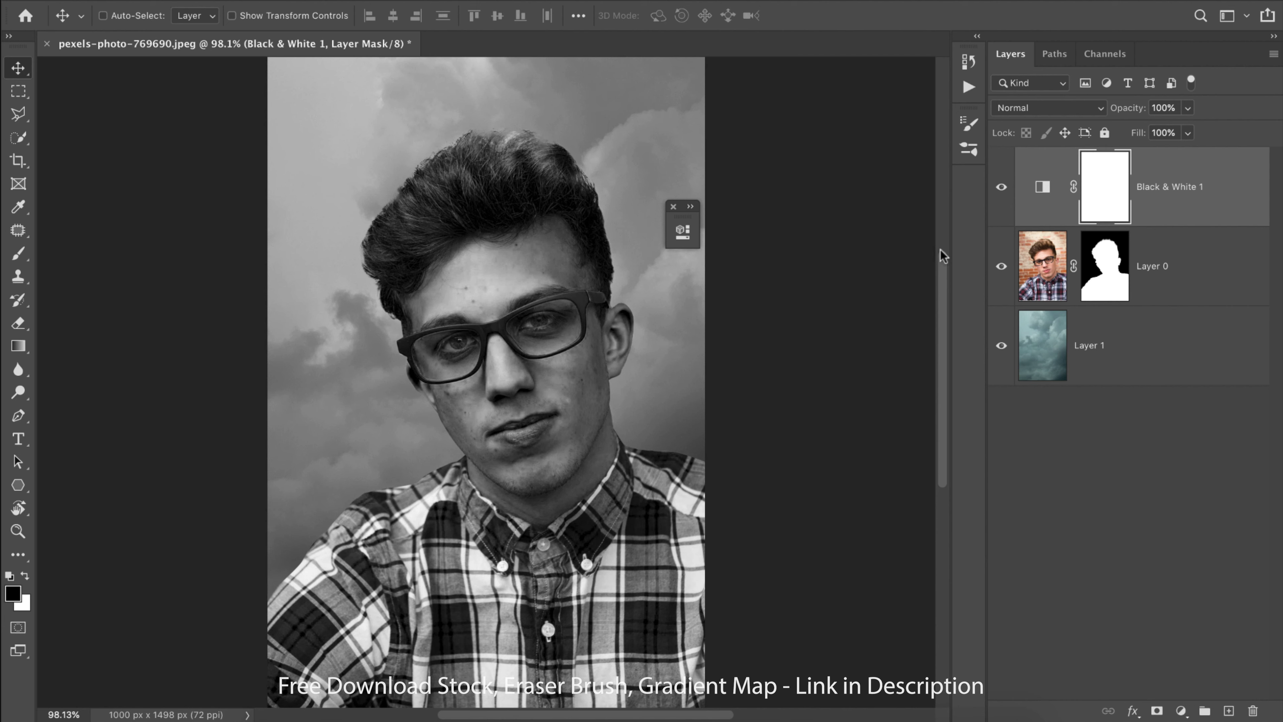
Step: Darken the cloudy background by setting the Black & White adjustment's Cyans to -45
double_click(1031, 193)
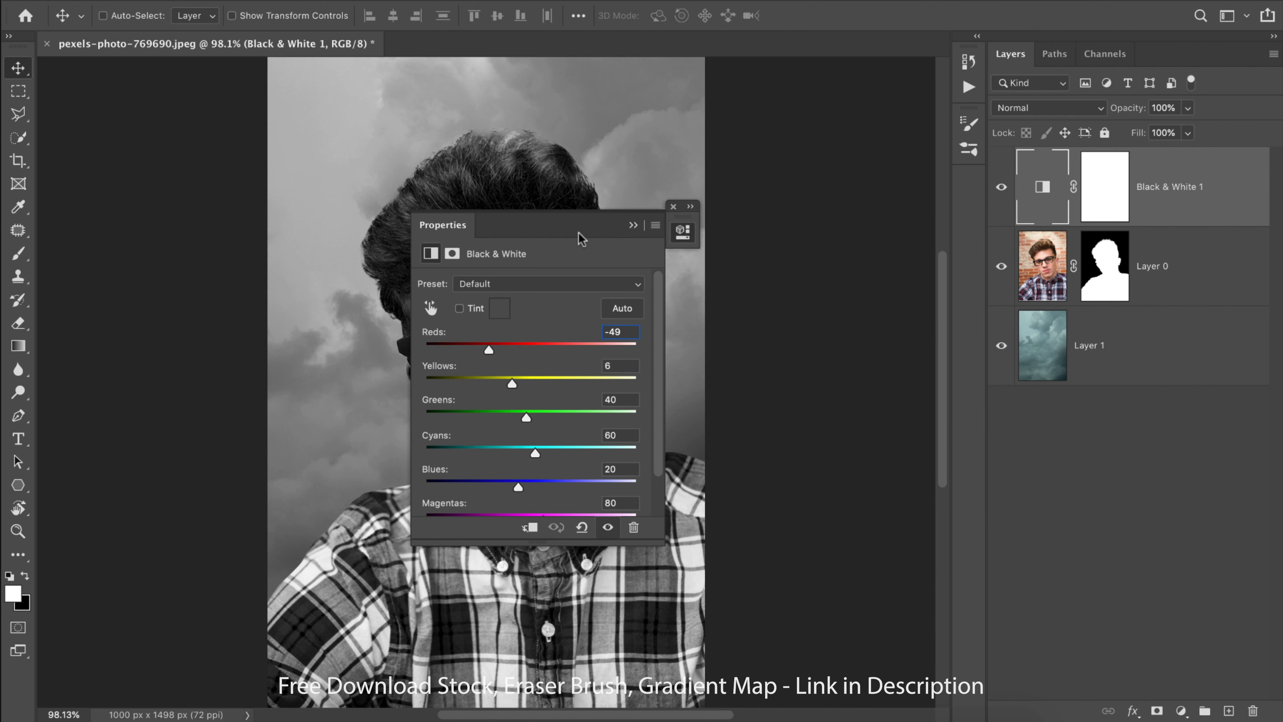
drag(574, 233, 782, 197)
drag(742, 415, 698, 418)
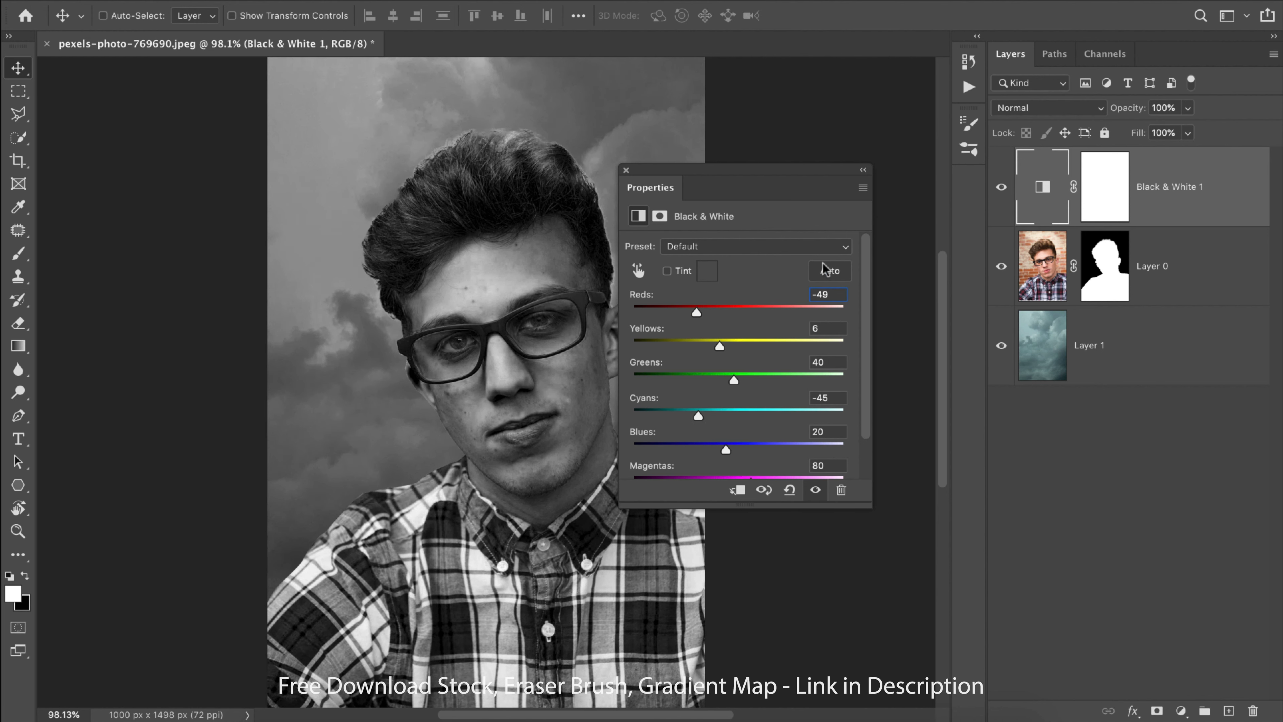
click(861, 171)
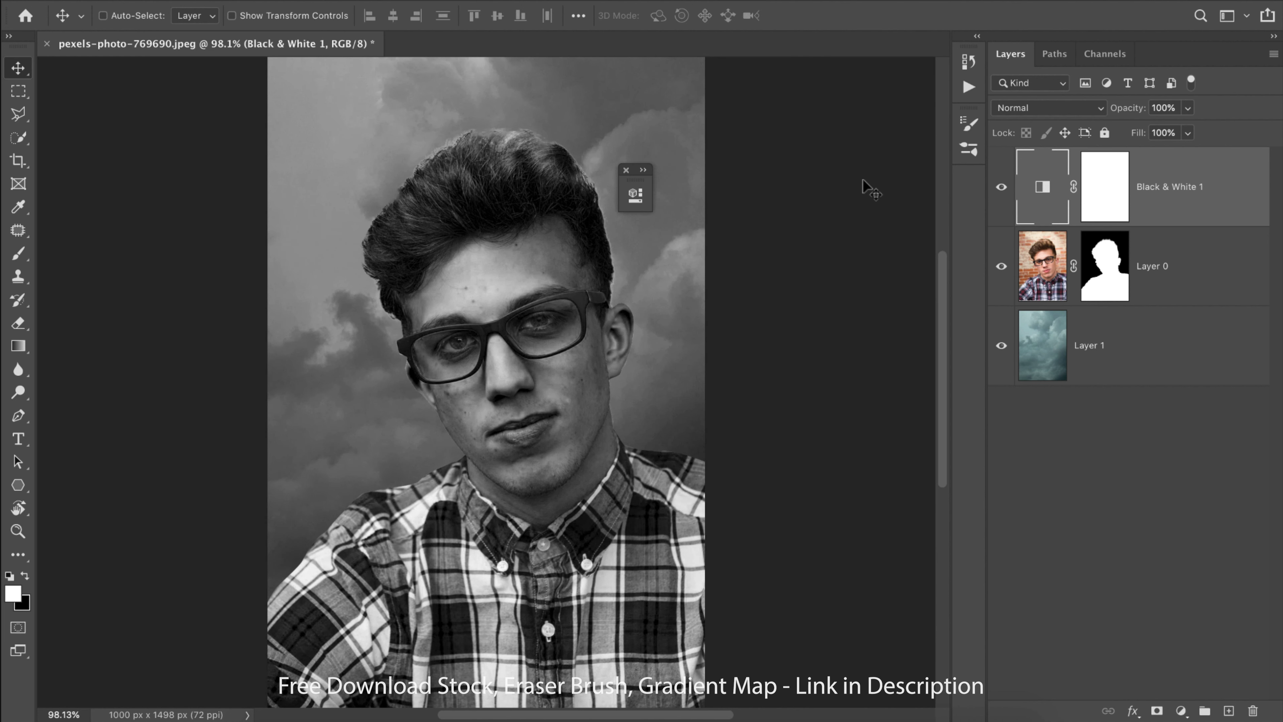
Step: Duplicate the masked portrait Layer 0, apply the layer mask on the copy and hide the original
click(1106, 268)
key(ctrl+j)
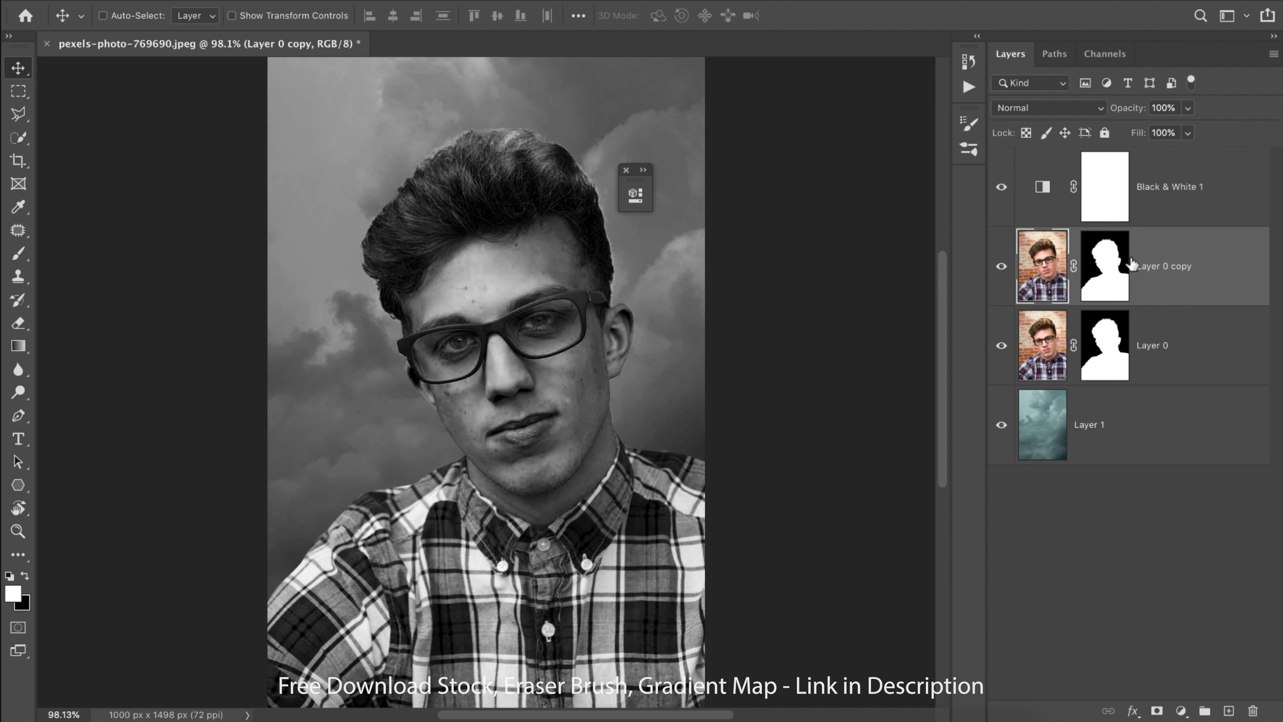
right_click(1106, 273)
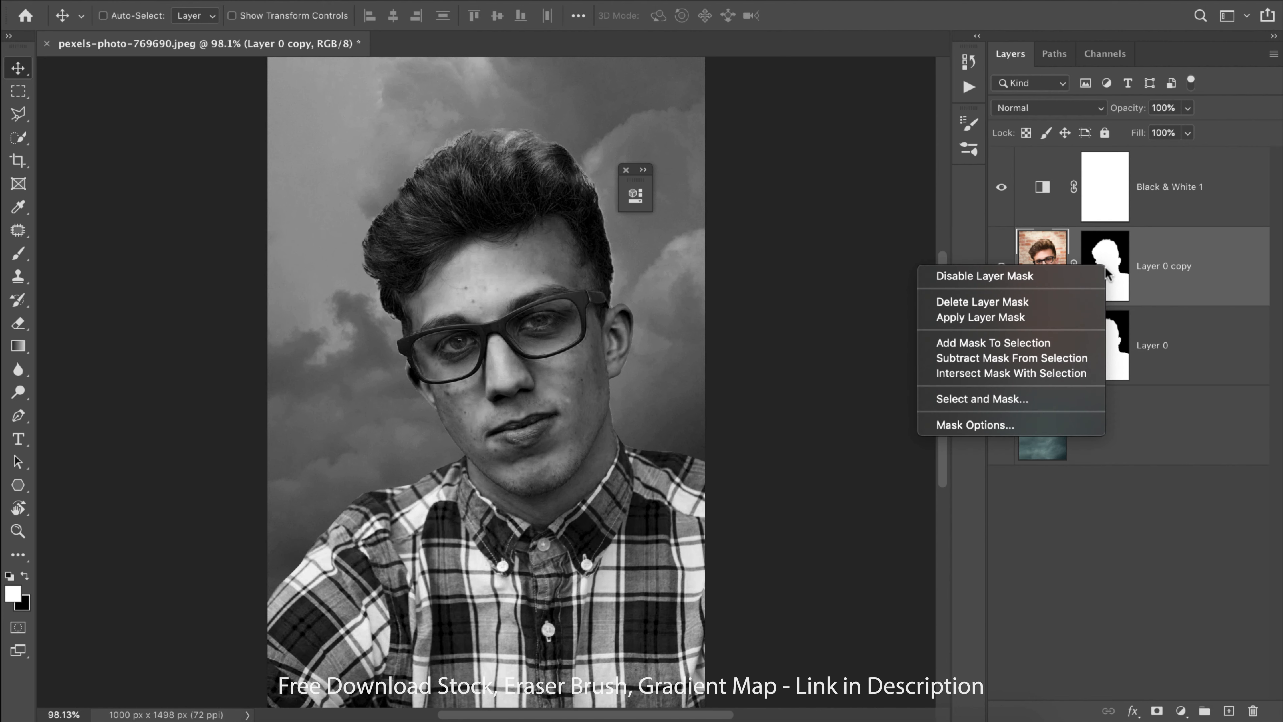
click(1053, 319)
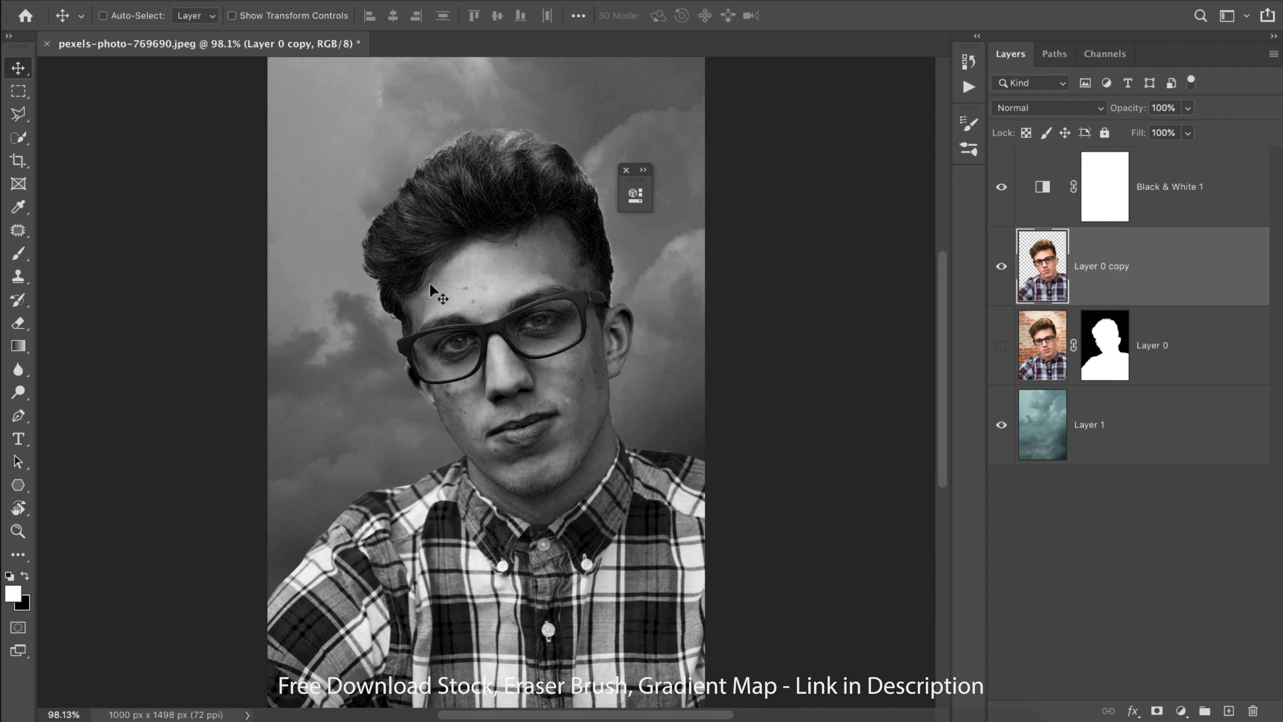
Step: Choose the Mixer Brush Tool and flatten its soft round tip to 16% roundness at an angle of -4°
key(b)
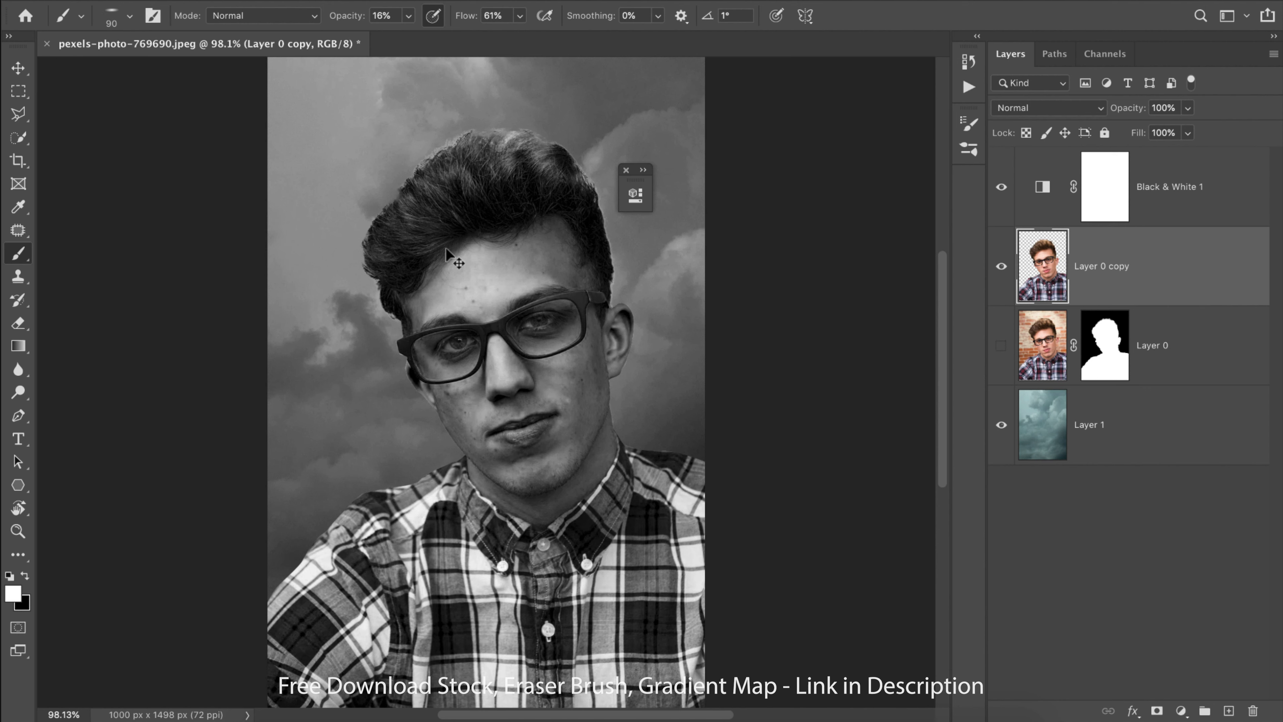
right_click(18, 253)
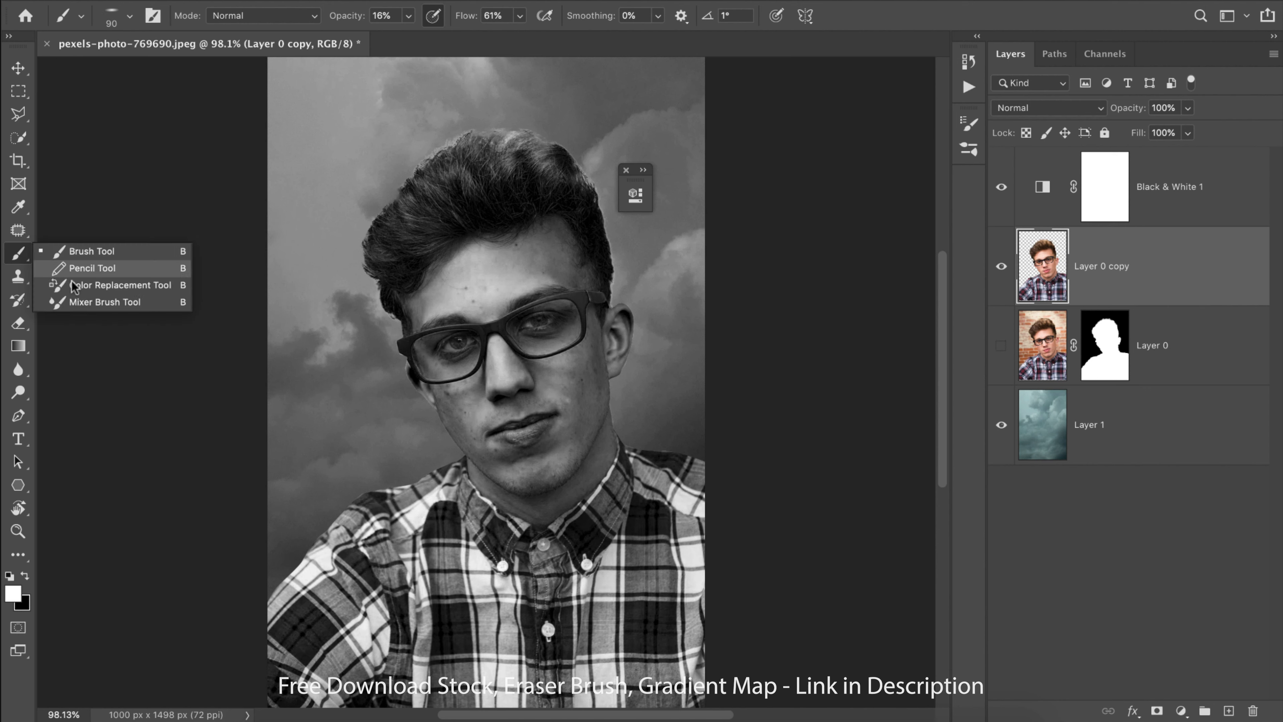
click(83, 303)
right_click(482, 202)
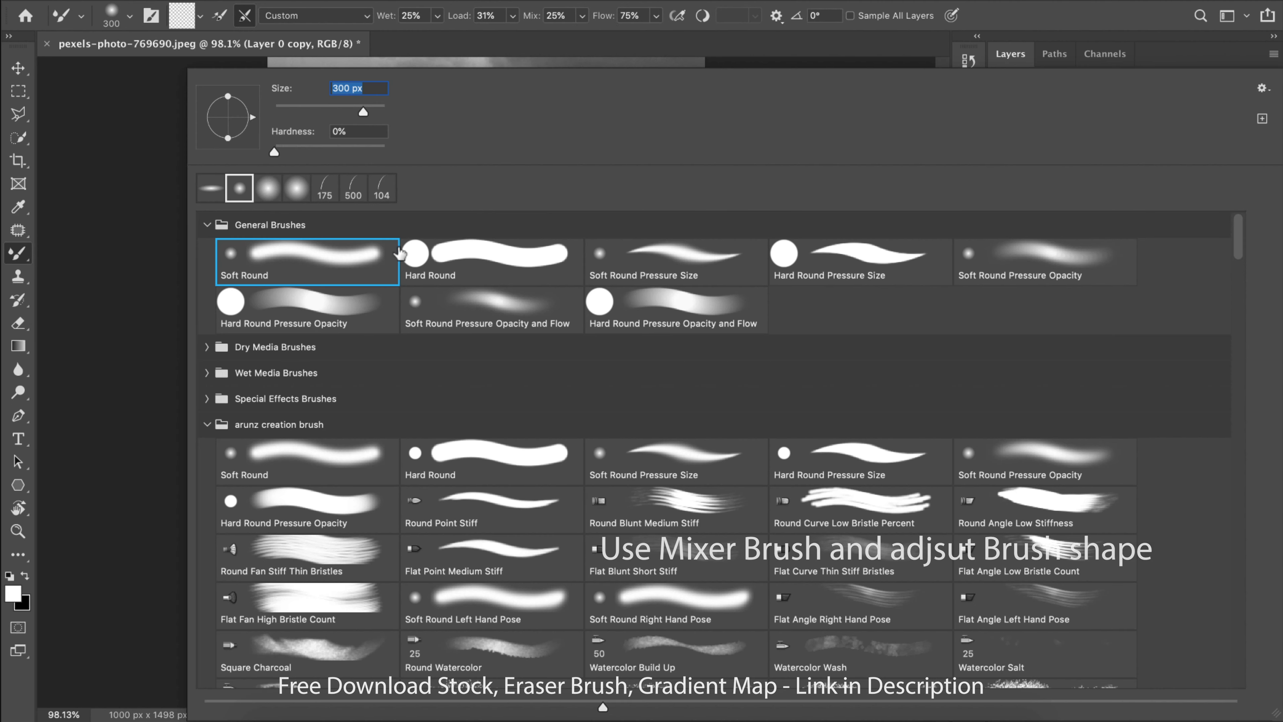
key(Return)
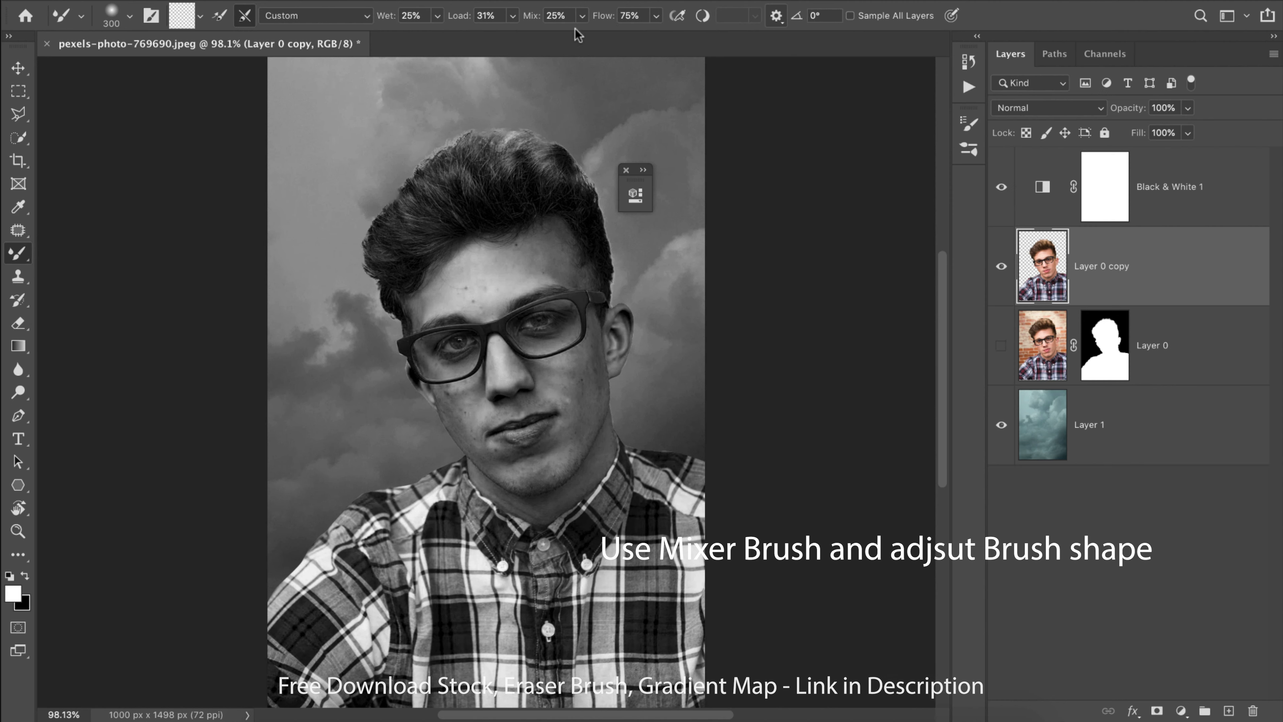
click(151, 15)
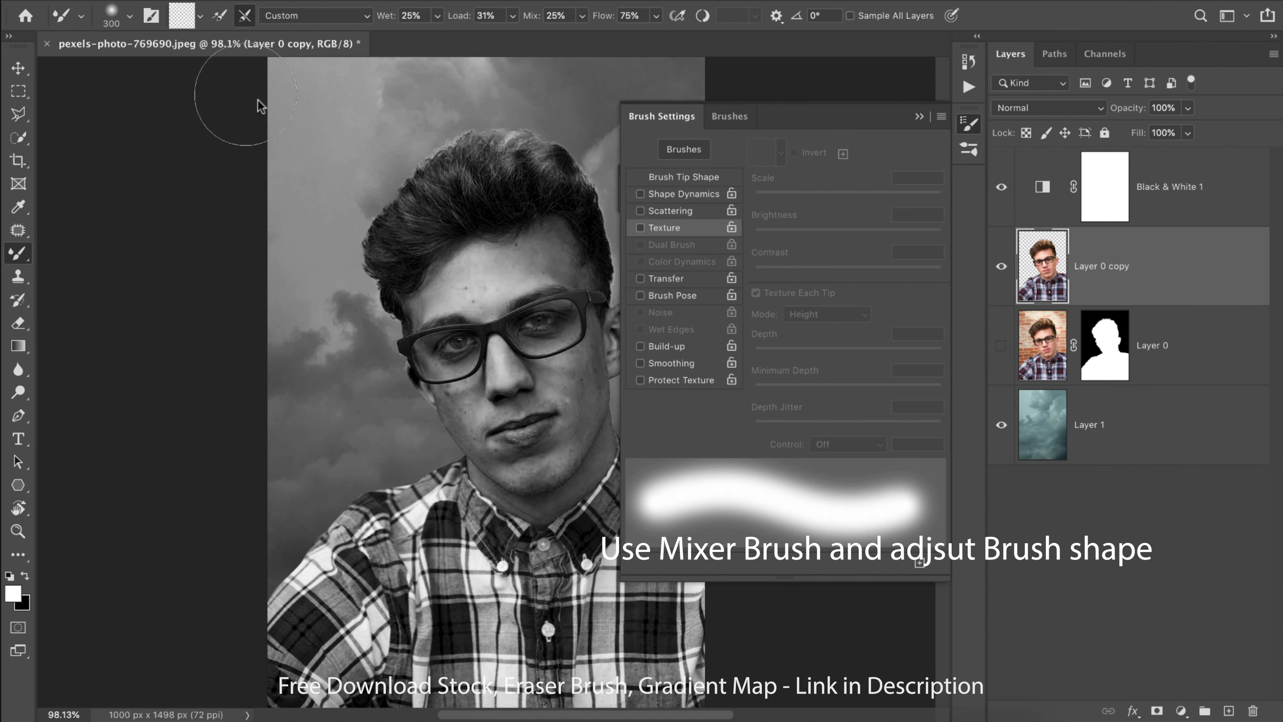
click(686, 177)
mouse_move(937, 318)
mouse_down()
mouse_move(914, 334)
mouse_move(912, 322)
mouse_move(937, 319)
mouse_up()
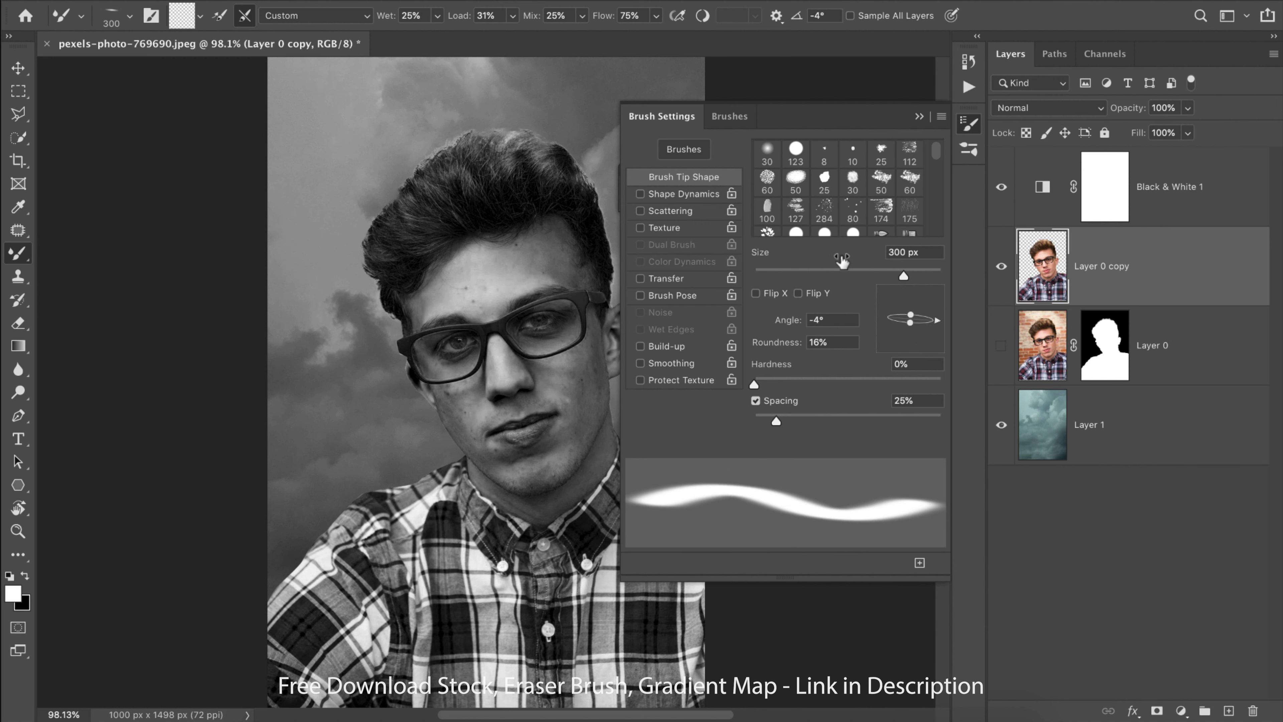
Step: Enable Shape Dynamics for the Mixer Brush, keeping Texture off, and close the brush settings
click(660, 227)
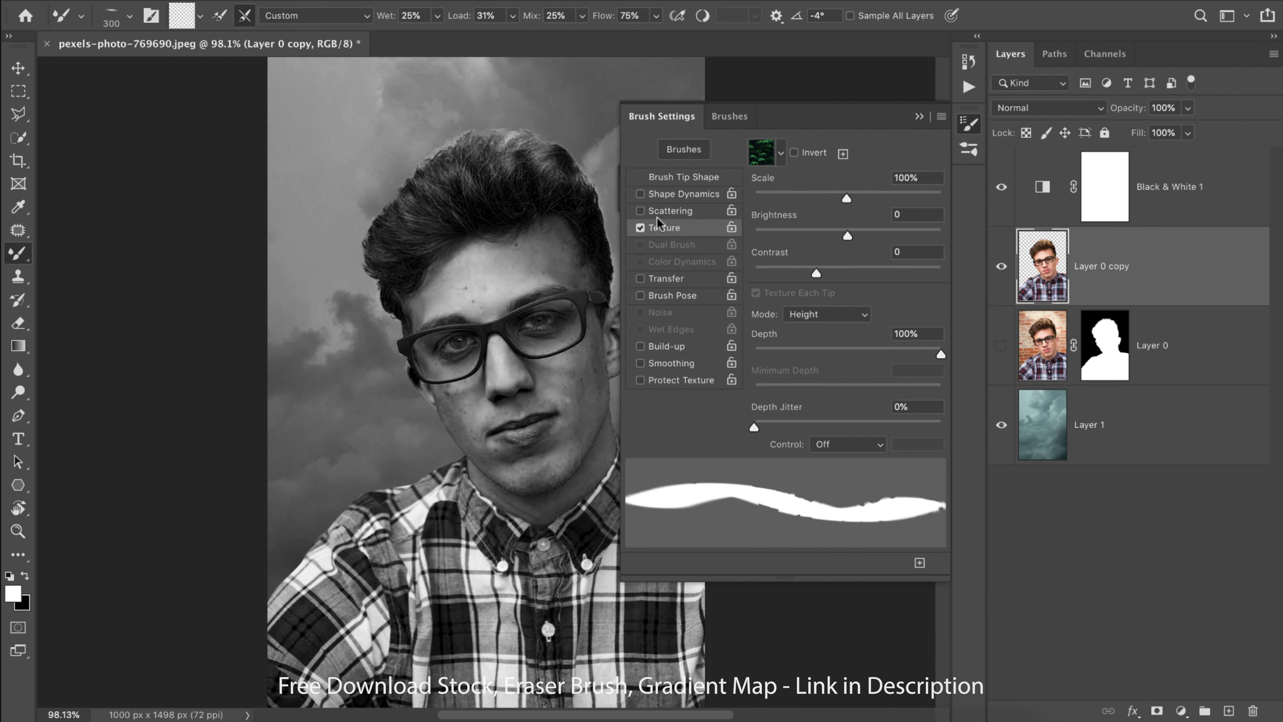
click(641, 228)
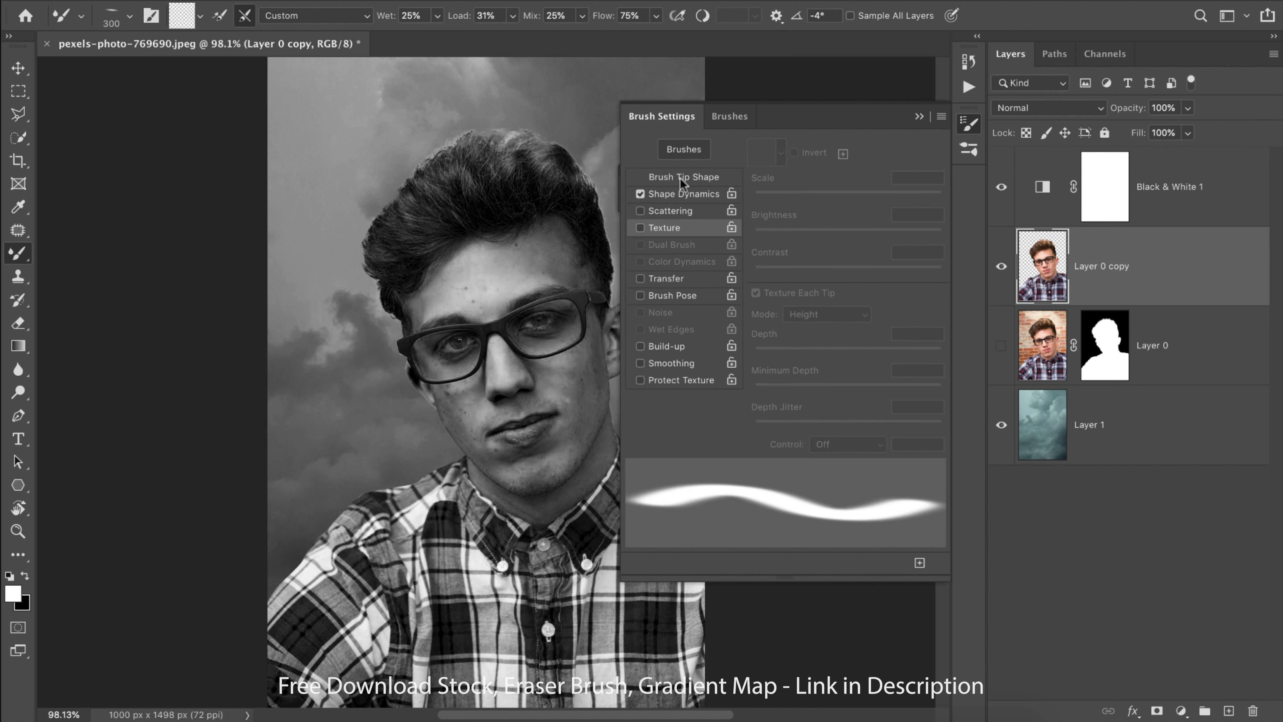
click(679, 193)
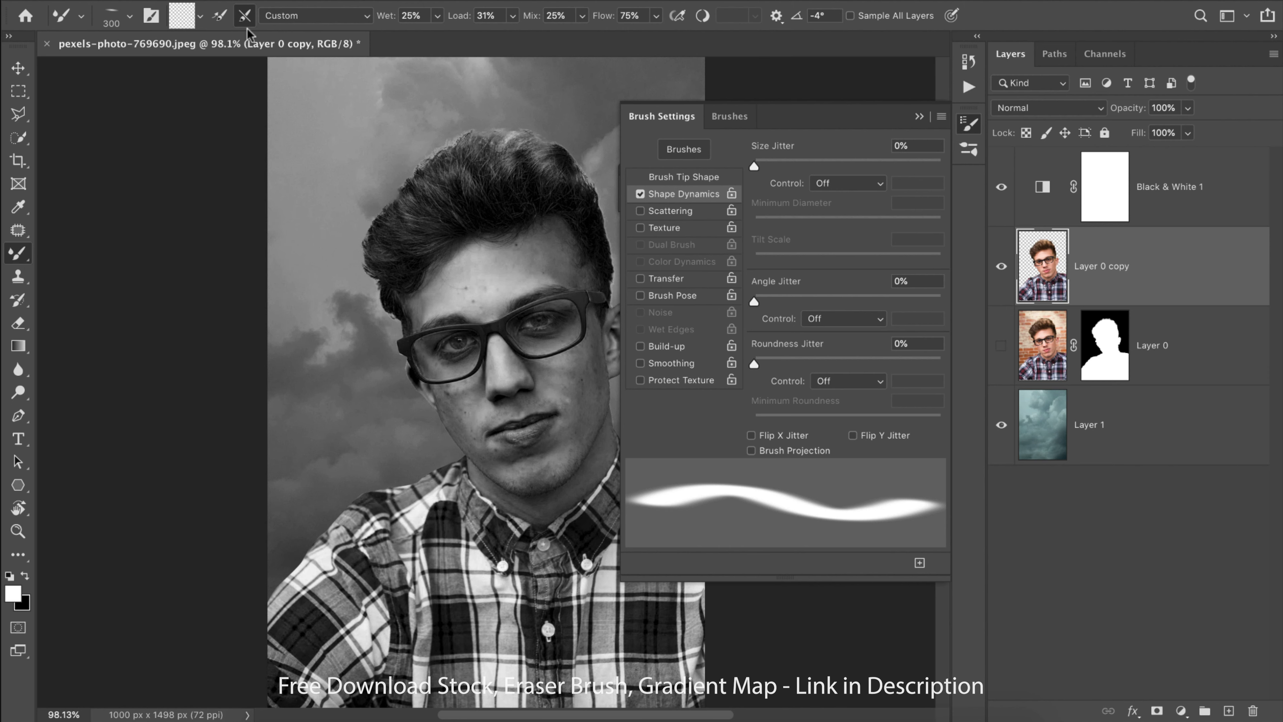
click(920, 116)
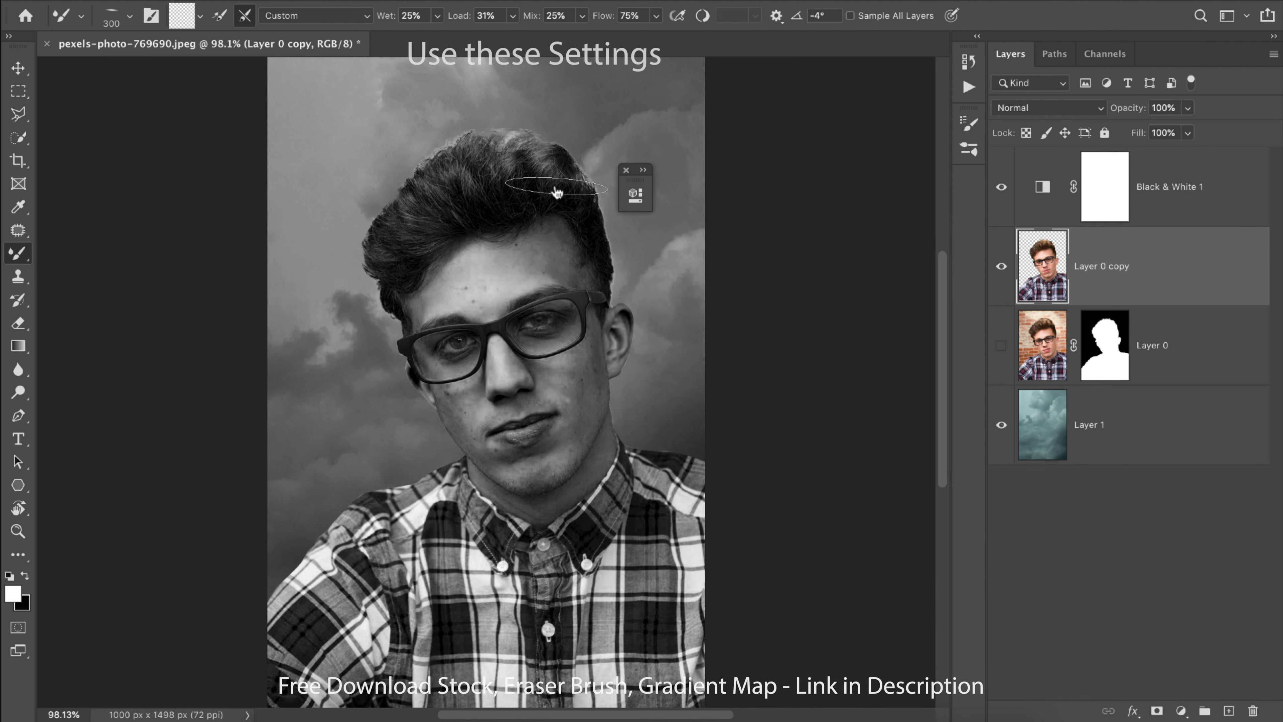
Step: Smooth the forehead and face skin on the portrait copy with the Mixer Brush, shrinking it through 90 px to 35 px and setting flow to 66%
key(bracketleft)
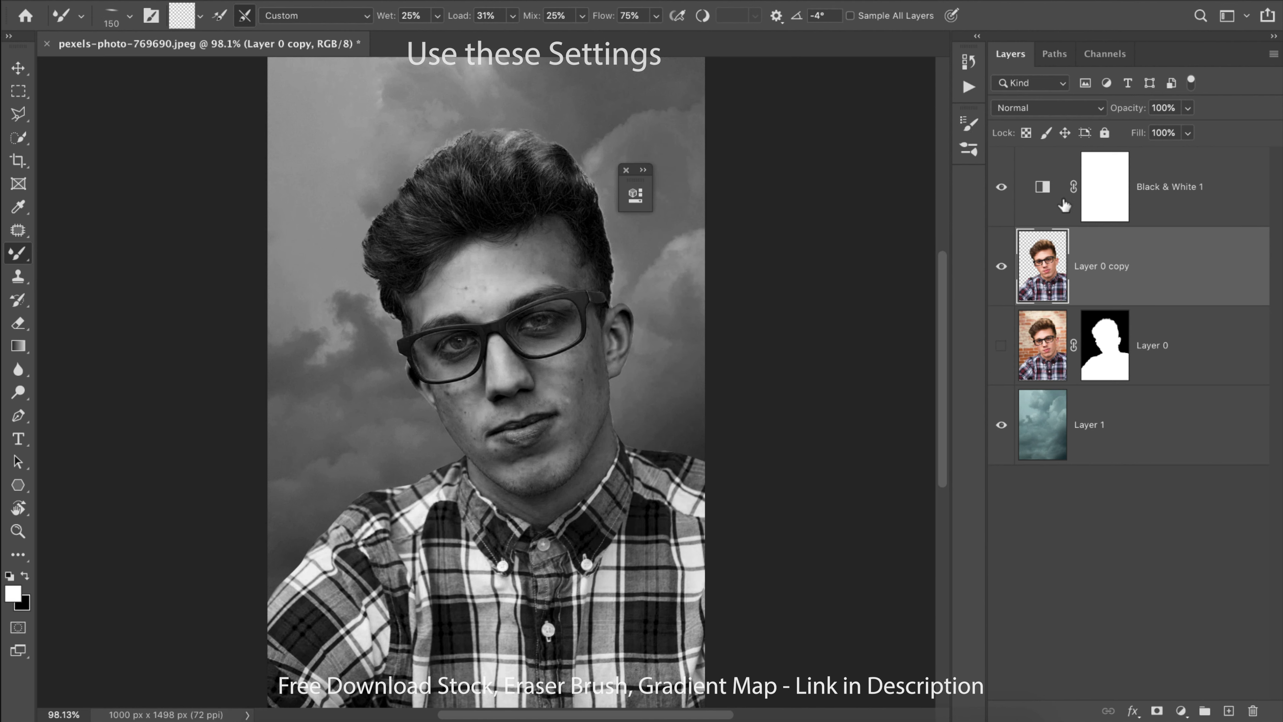
key(bracketleft)
key(bracketleft)
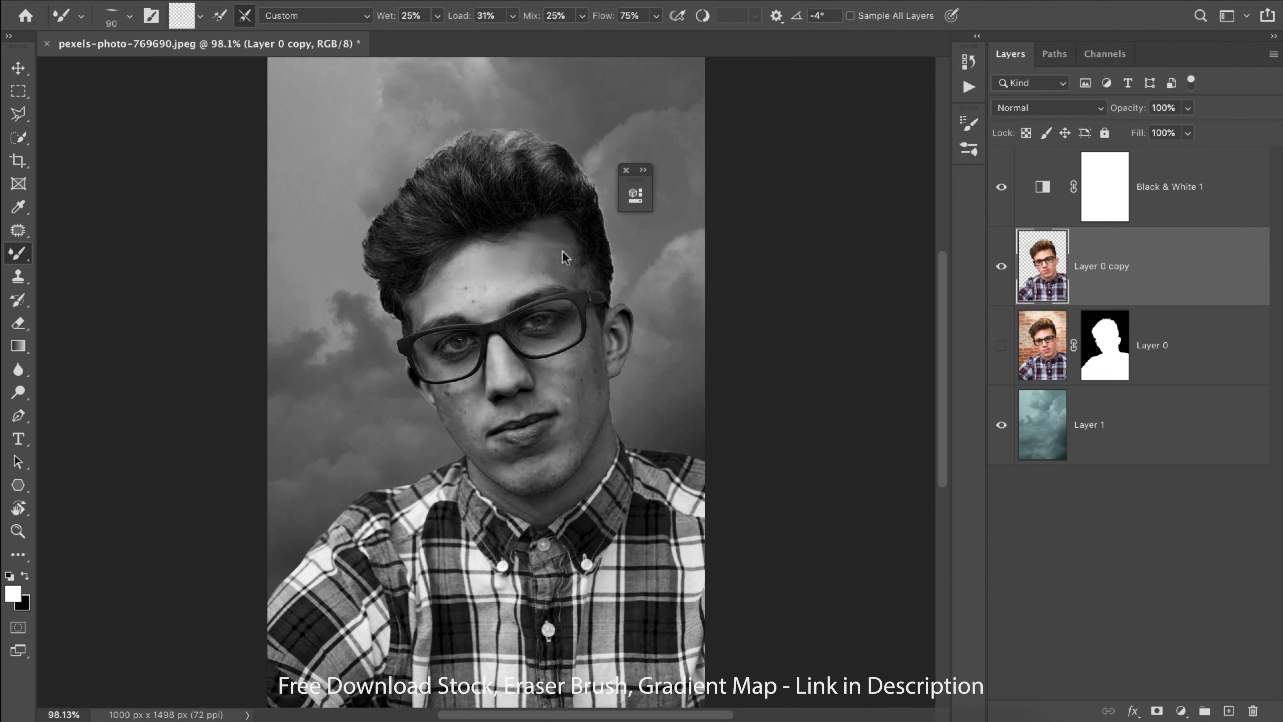
key(bracketleft)
key(bracketleft)
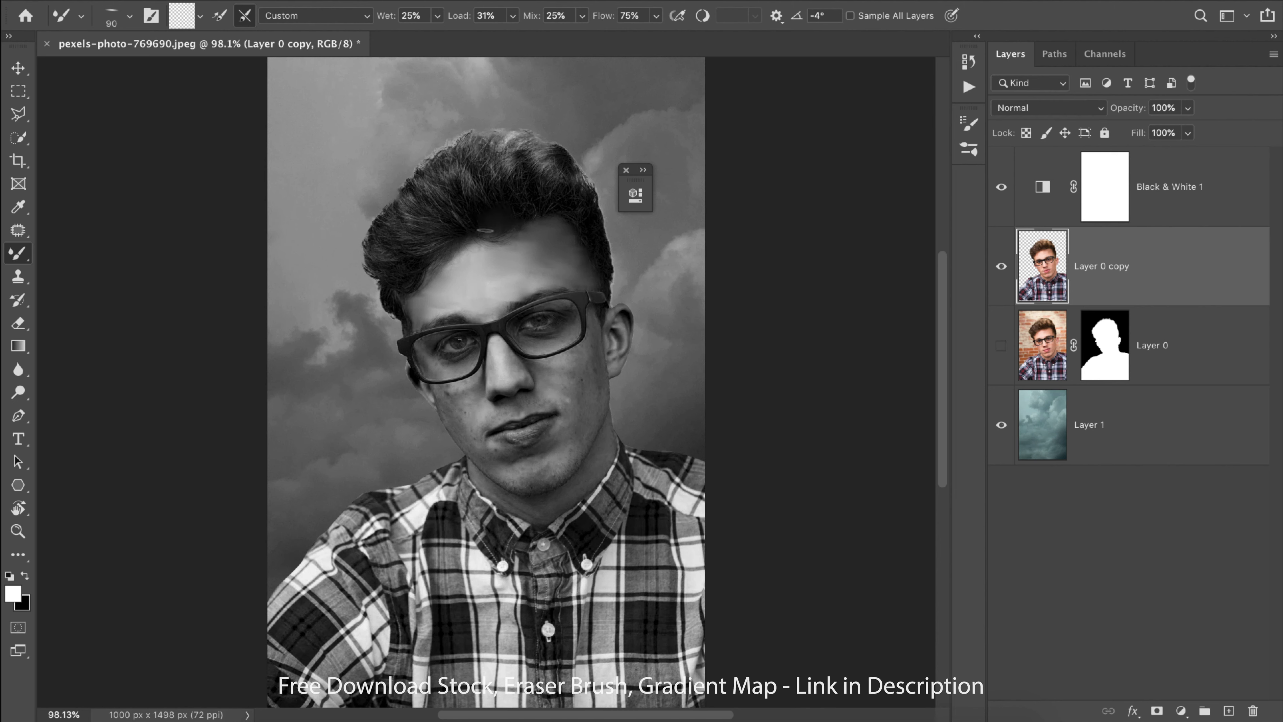
key(bracketleft)
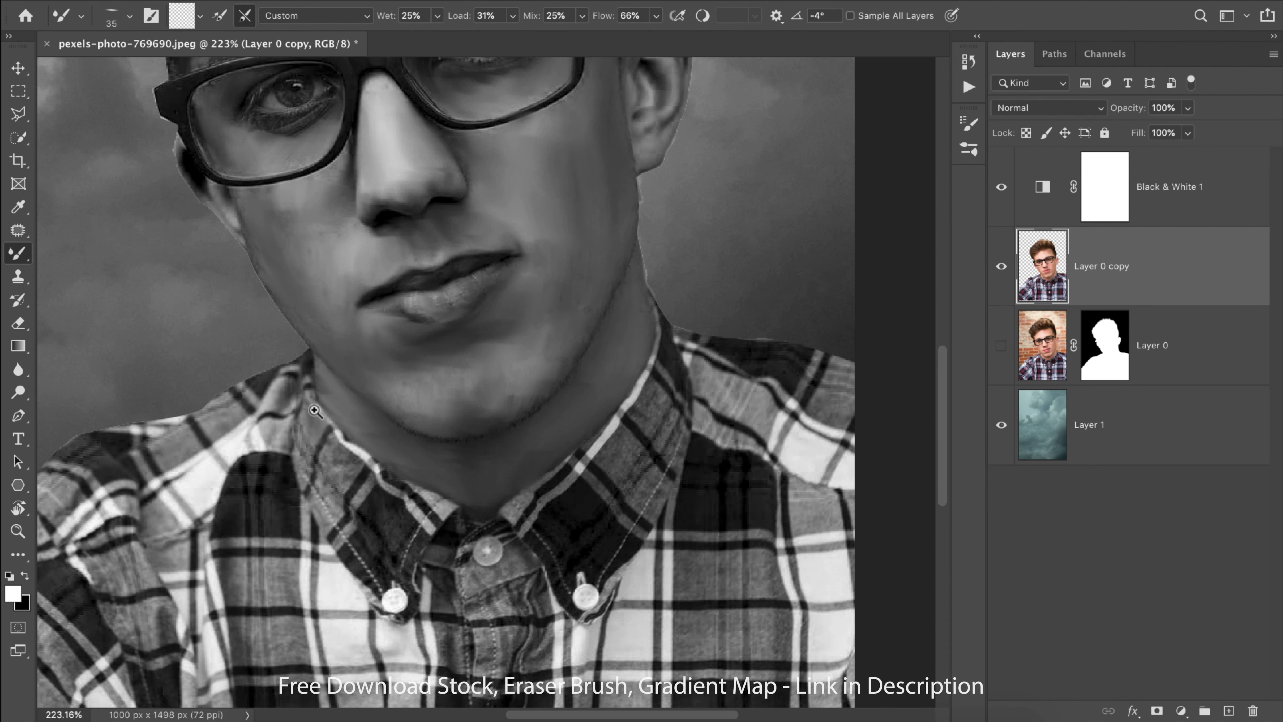
Step: Blend the shirt collar, buttons and hair into painterly strokes with the 35 px Mixer Brush
mouse_move(315, 411)
mouse_down()
mouse_move(325, 446)
mouse_move(350, 461)
mouse_move(331, 450)
mouse_move(346, 482)
mouse_move(349, 441)
mouse_move(423, 513)
mouse_move(444, 500)
mouse_move(305, 483)
mouse_move(305, 435)
mouse_move(369, 513)
mouse_move(351, 514)
mouse_move(411, 545)
mouse_move(433, 503)
mouse_move(468, 527)
mouse_move(484, 500)
mouse_move(595, 466)
mouse_move(524, 510)
mouse_move(558, 477)
mouse_move(572, 499)
mouse_move(545, 504)
mouse_move(582, 470)
mouse_move(568, 488)
mouse_move(574, 545)
mouse_move(585, 516)
mouse_move(616, 541)
mouse_move(603, 558)
mouse_move(549, 555)
mouse_move(580, 595)
mouse_move(500, 575)
mouse_move(508, 538)
mouse_move(515, 564)
mouse_move(469, 578)
mouse_move(629, 399)
mouse_move(656, 349)
mouse_move(572, 452)
mouse_move(622, 442)
mouse_move(649, 486)
mouse_move(636, 407)
mouse_move(669, 423)
mouse_move(678, 386)
mouse_move(690, 428)
mouse_move(621, 510)
mouse_move(651, 517)
mouse_move(657, 458)
mouse_up()
mouse_move(426, 592)
mouse_down()
mouse_move(415, 581)
mouse_move(396, 597)
mouse_up()
key(ctrl+0)
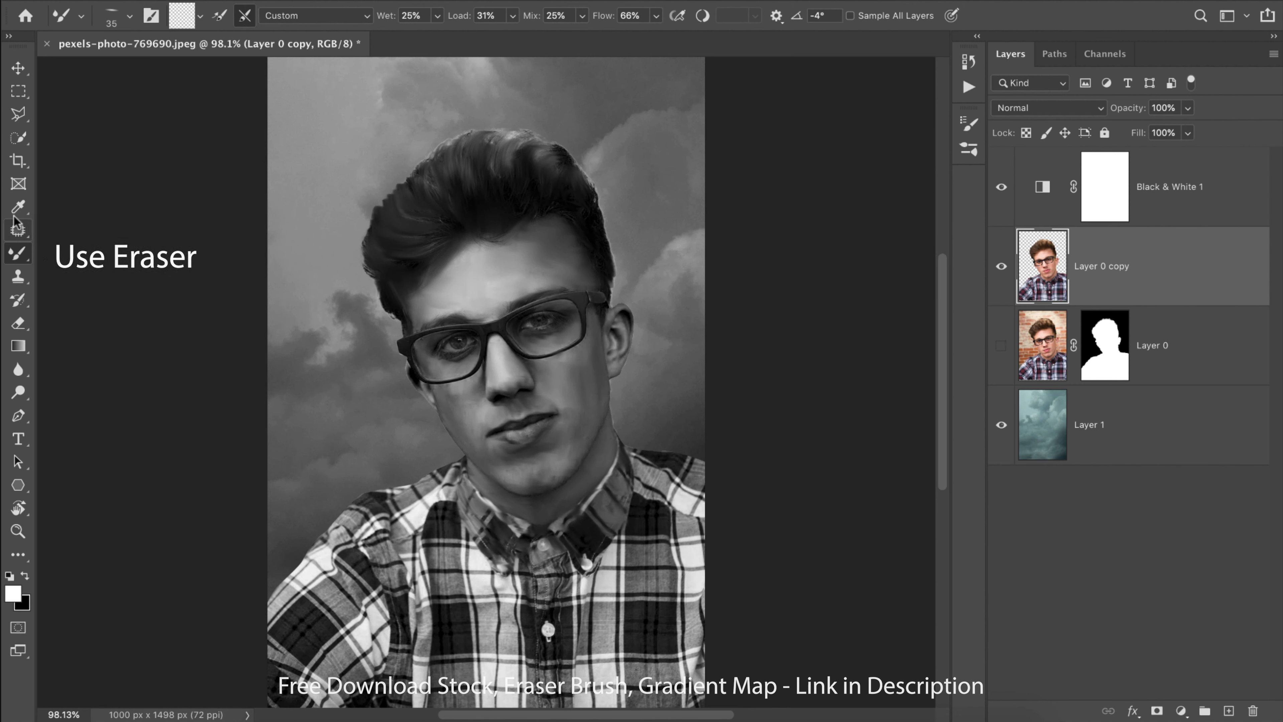
Step: Choose the Eraser Tool and give it the g-cloud-7 brush at 430 px
key(e)
right_click(21, 328)
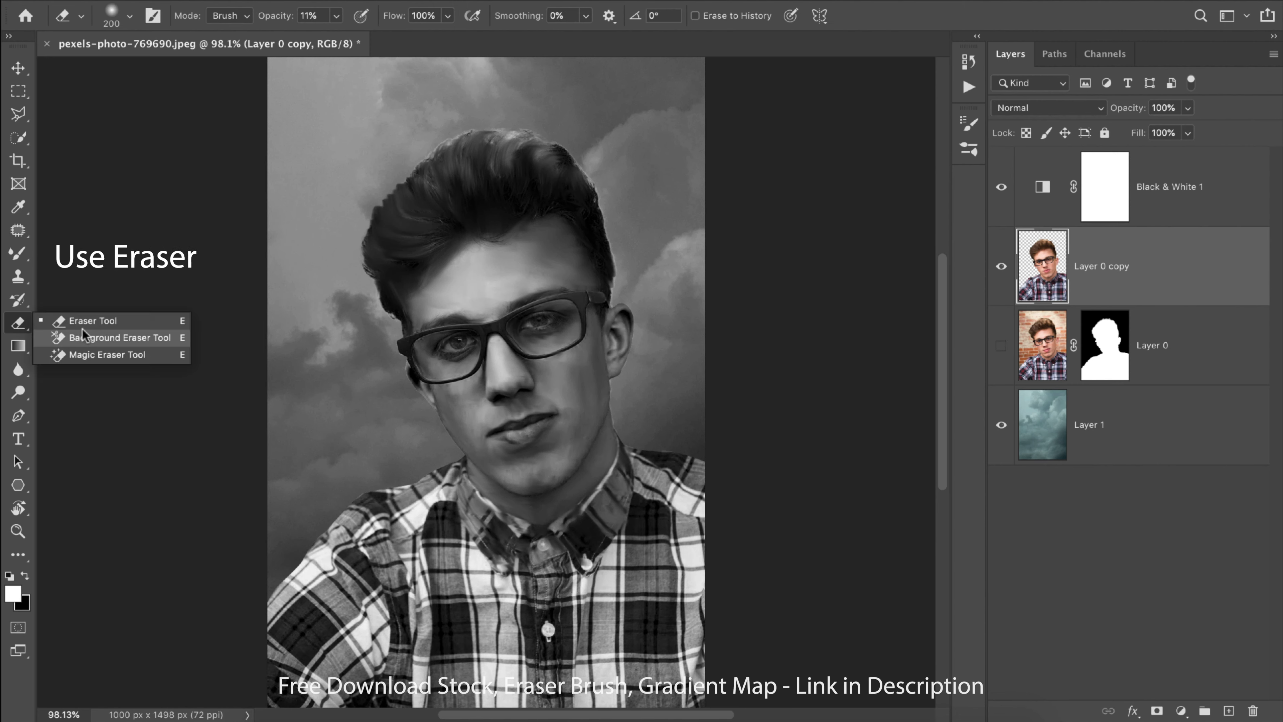
click(83, 320)
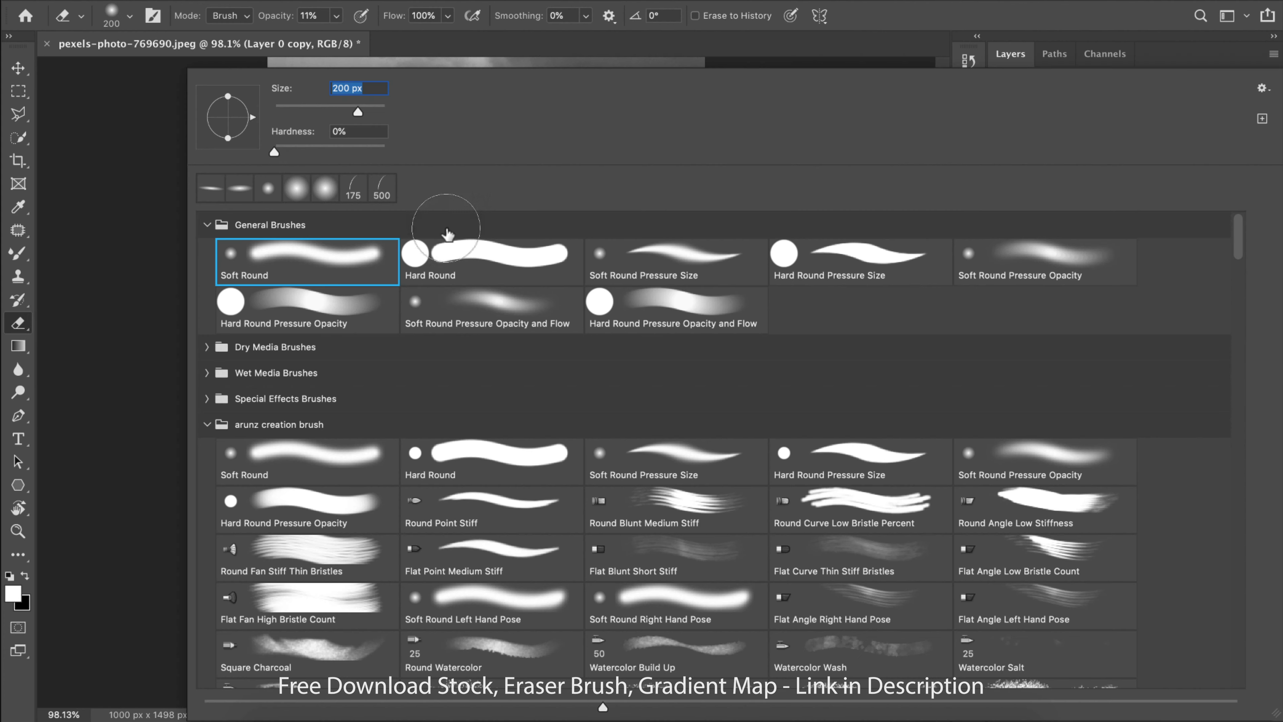
right_click(444, 228)
drag(1239, 230, 1239, 304)
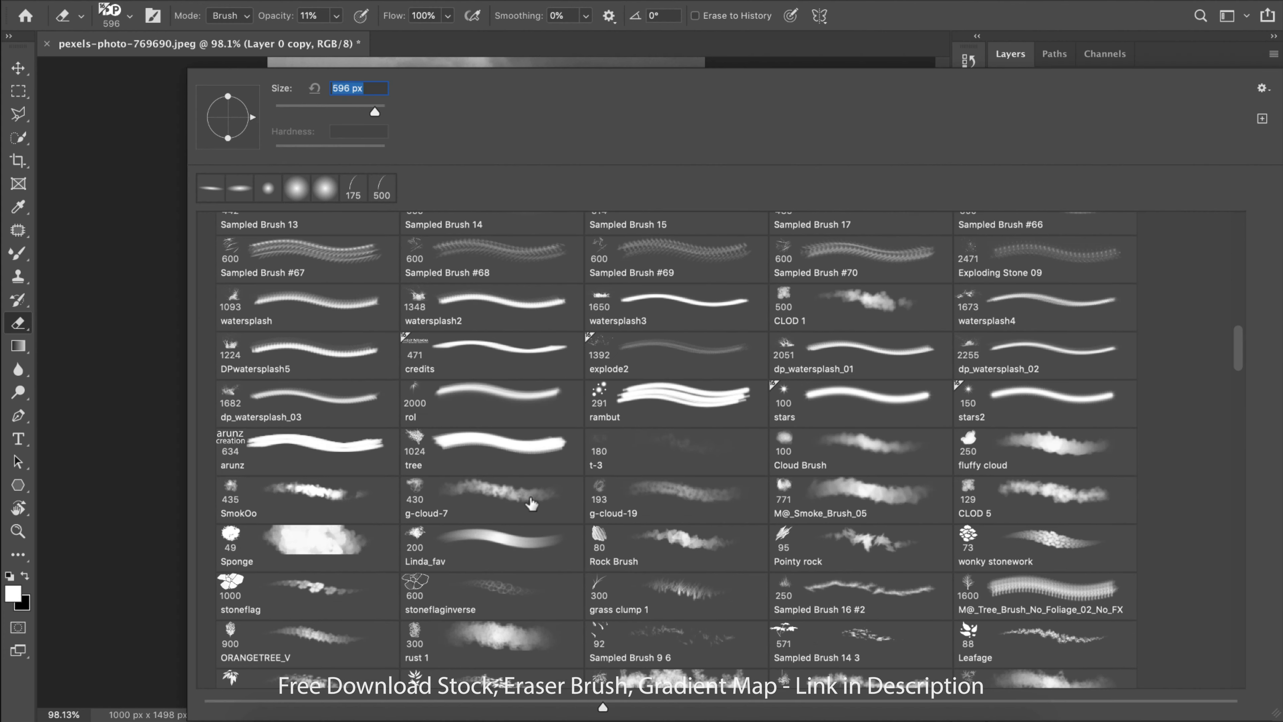
click(531, 502)
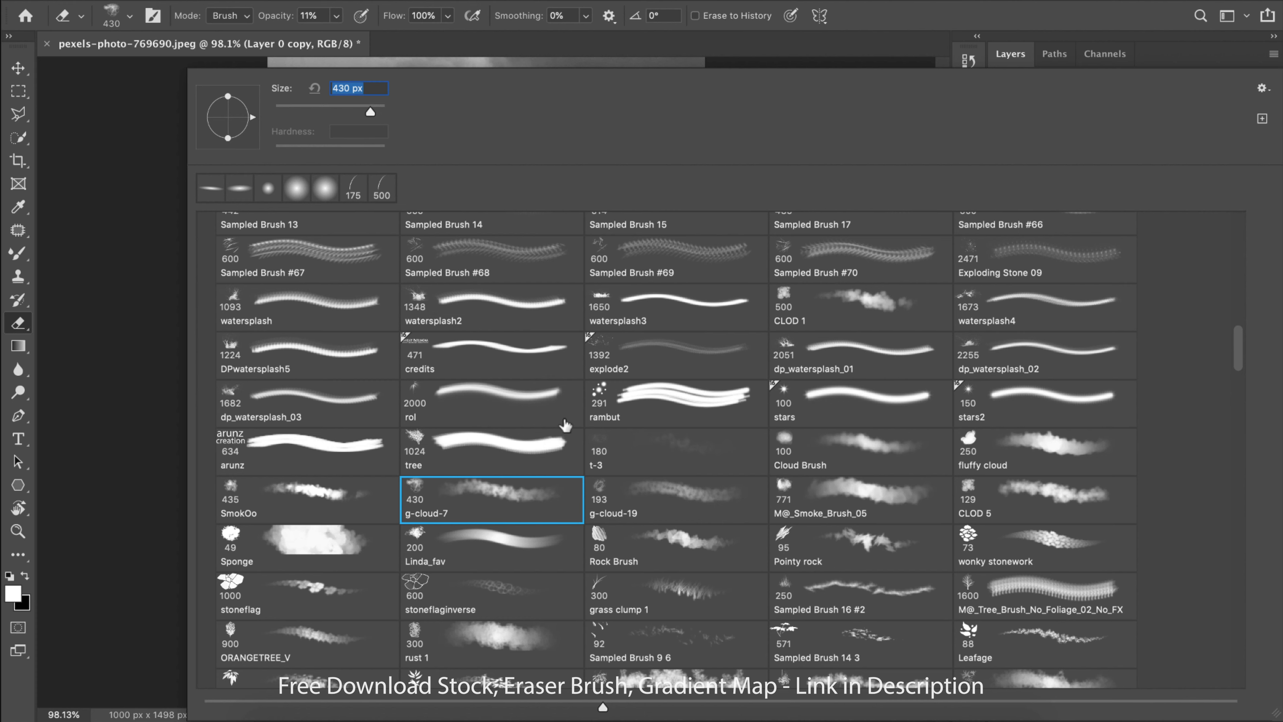
click(893, 15)
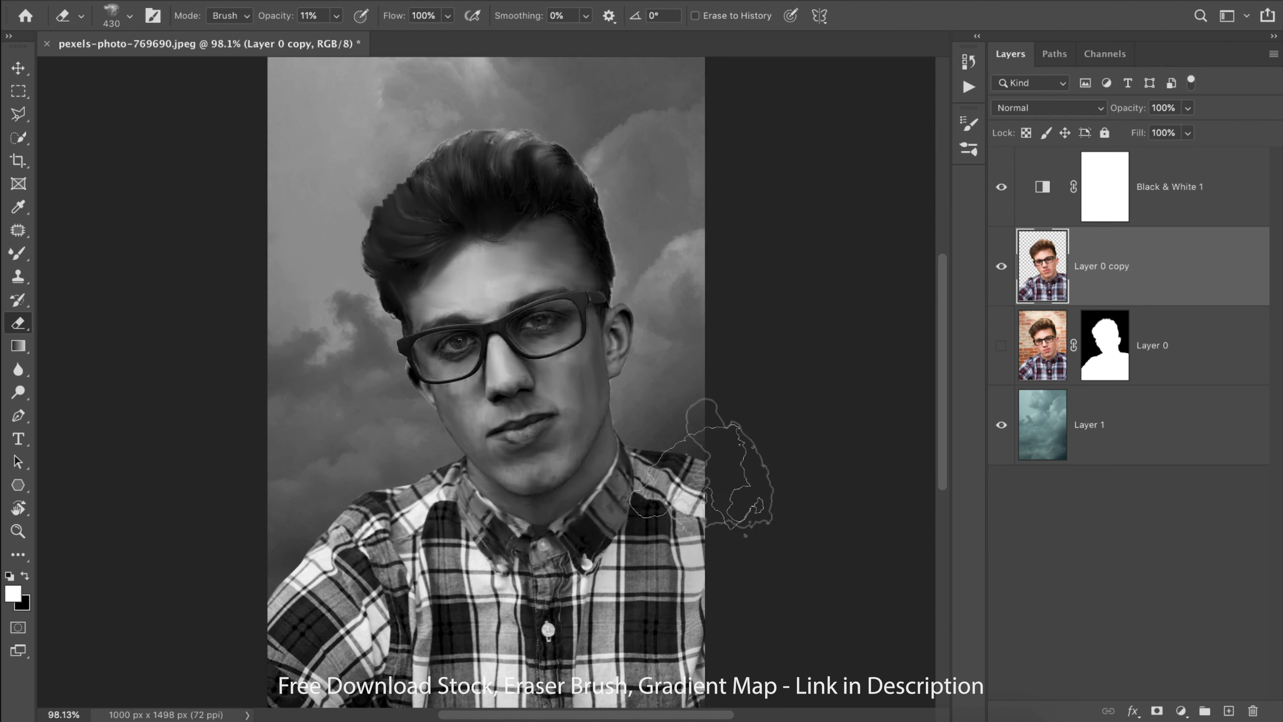
Step: Set the eraser opacity to 100% and fade the shirt along the image's right edge, reducing the brush to 175 px
key(0)
mouse_move(764, 616)
mouse_down()
mouse_move(755, 627)
mouse_move(746, 576)
mouse_move(756, 540)
mouse_up()
key(bracketleft)
key(bracketleft)
key(bracketleft)
key(bracketleft)
key(bracketleft)
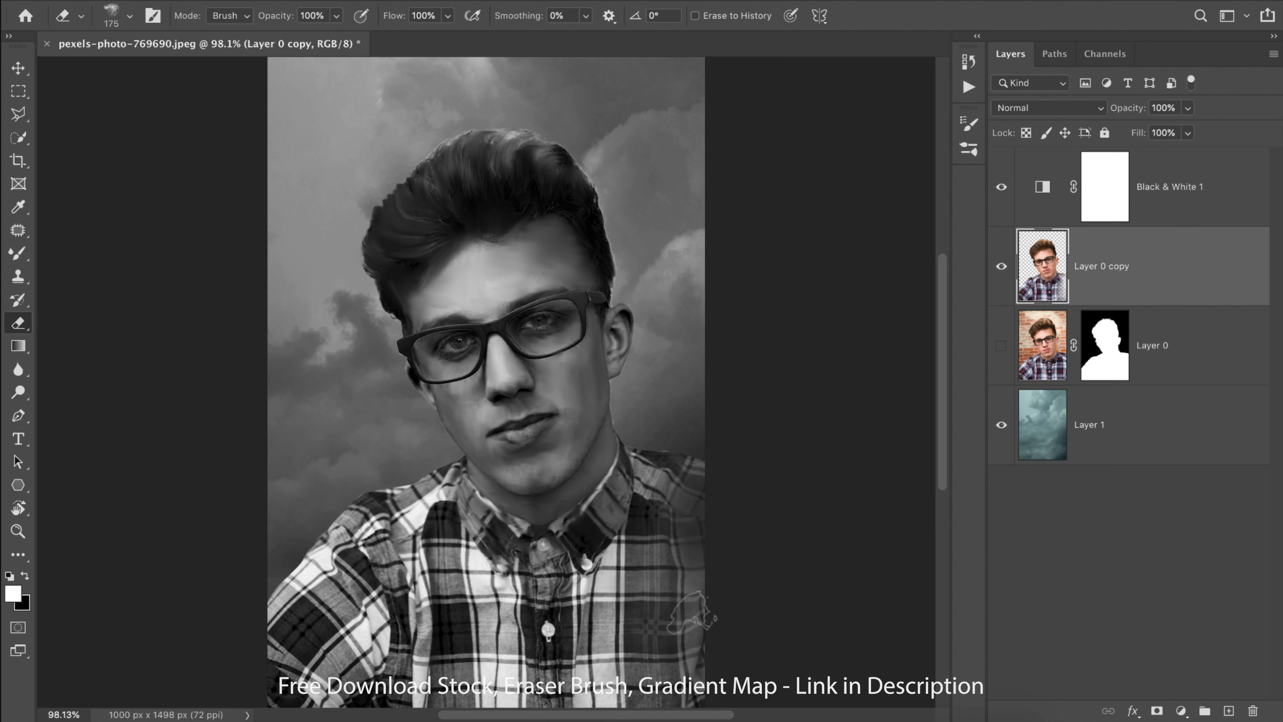
Step: Erase the sleeves and lower shirt into the clouds with the eraser enlarged to 300 px, and shift the portrait slightly up and left
key(bracketright)
key(bracketright)
key(bracketright)
drag(303, 617, 328, 675)
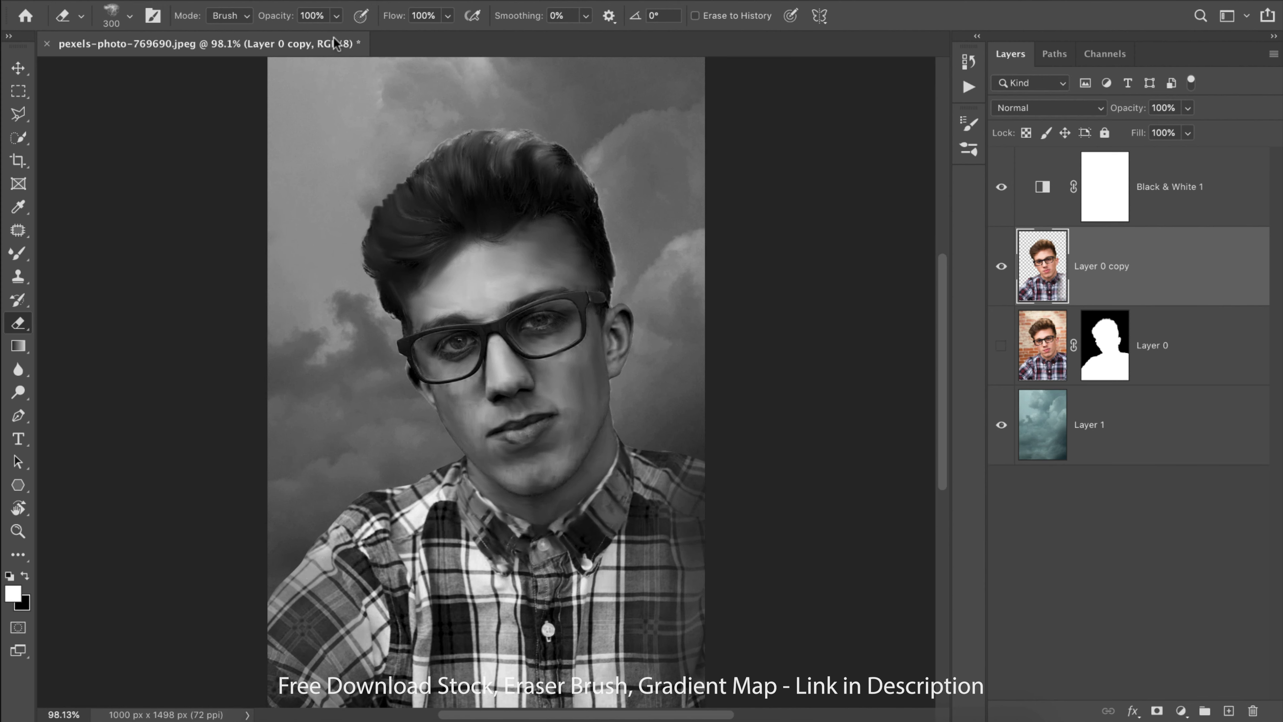
mouse_move(371, 602)
mouse_down()
mouse_move(334, 624)
mouse_move(311, 614)
mouse_move(285, 667)
mouse_move(311, 596)
mouse_move(366, 652)
mouse_move(324, 597)
mouse_move(353, 652)
mouse_up()
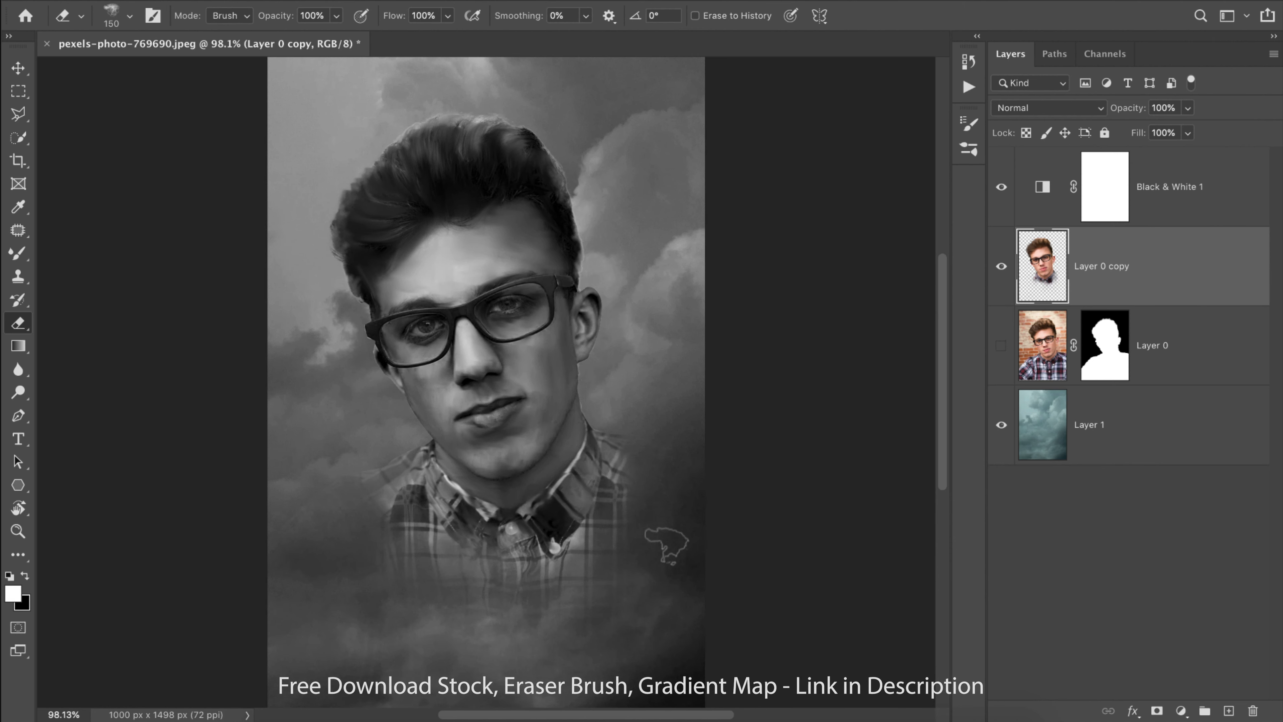
Step: Lower the eraser opacity to 48% and adjust the cloud brush from 500 px to 250 px around the faded shirt
key(bracketleft)
key(bracketright)
key(bracketright)
key(bracketright)
drag(300, 16, 237, 30)
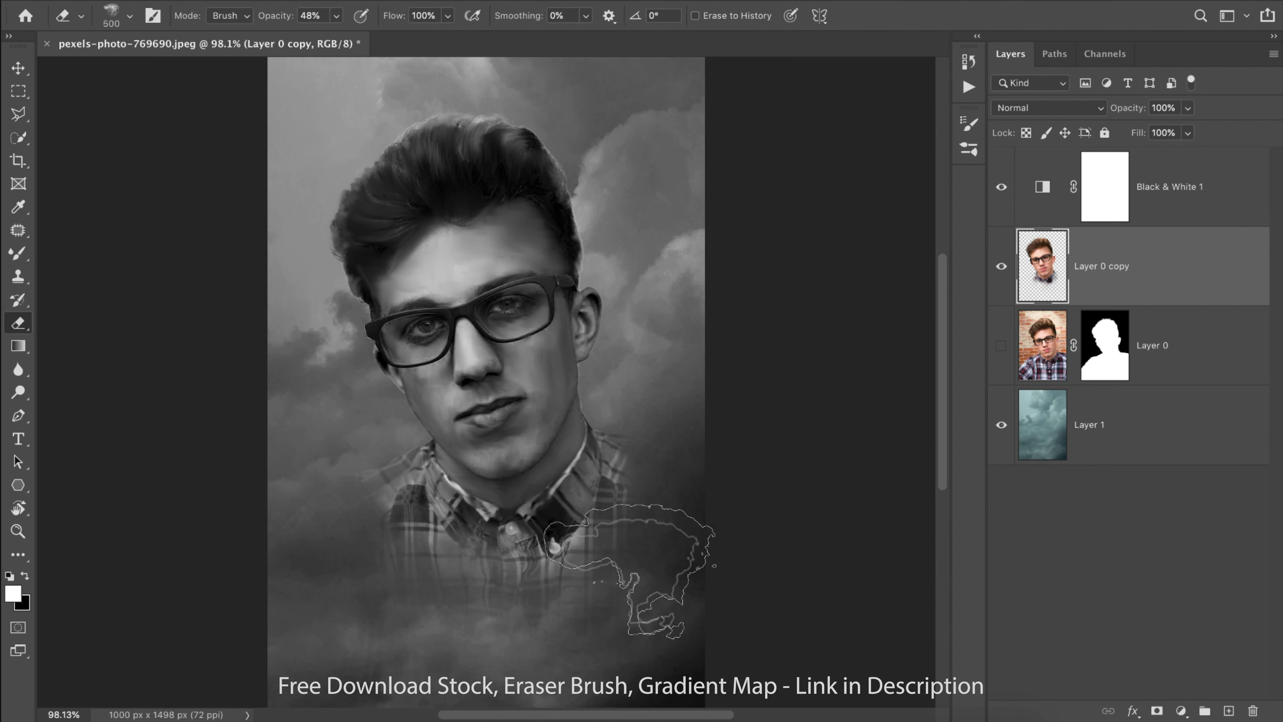
key(bracketleft)
key(bracketleft)
key(bracketleft)
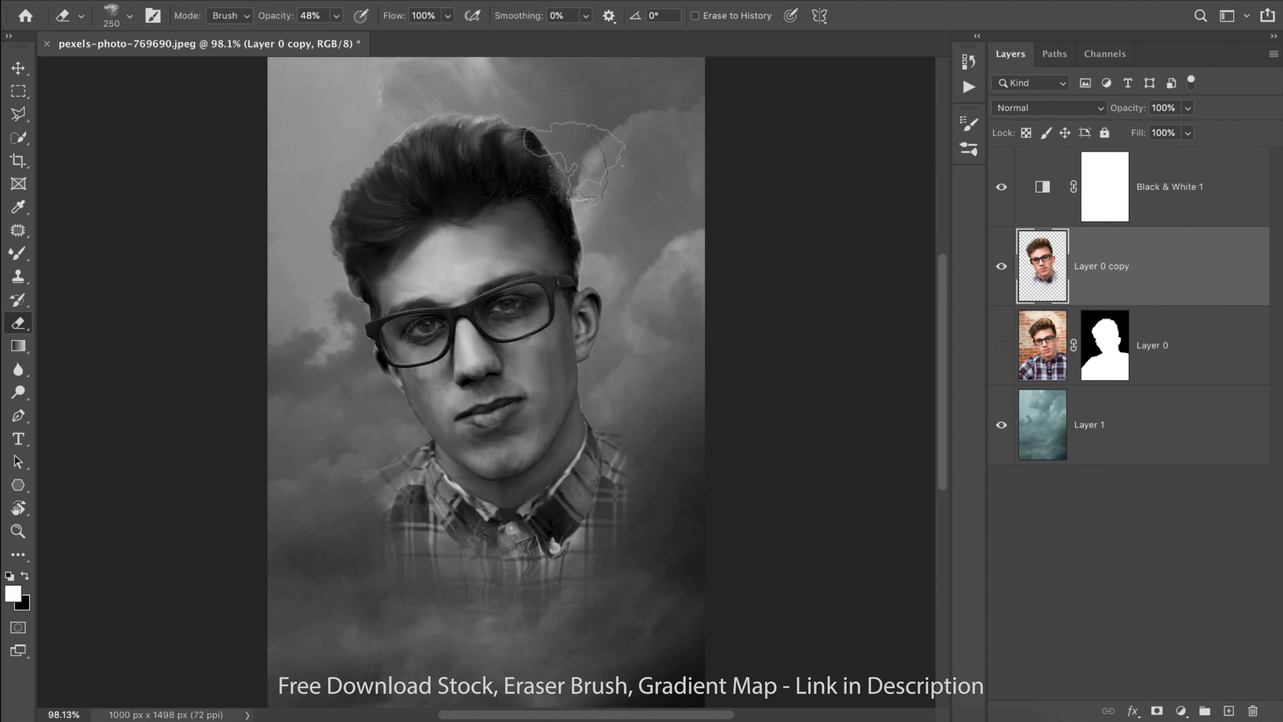
Step: Reduce the eraser brush to 125 px and soften the outer edges of the hair into the clouds
key(bracketleft)
key(bracketleft)
key(bracketleft)
key(bracketleft)
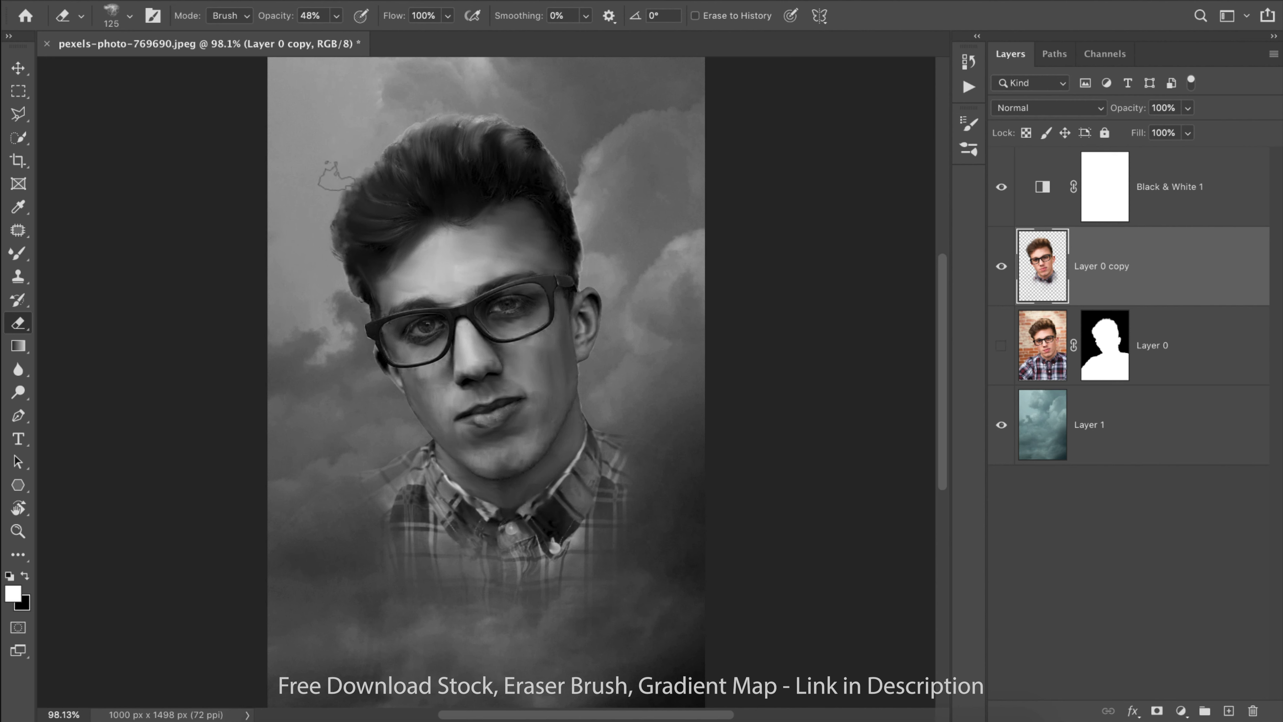
Step: Compare the painted portrait with the original masked photo by swapping the visibility of Layer 0 copy and Layer 0
click(1001, 345)
click(1001, 266)
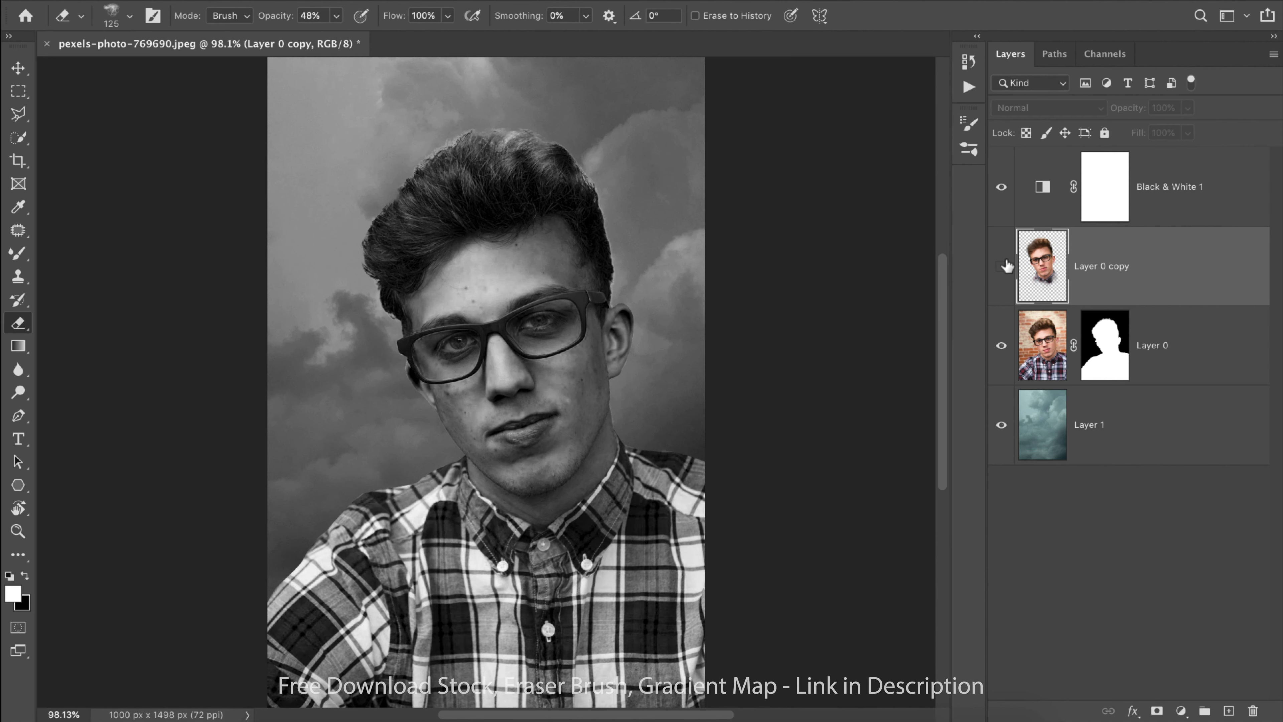
click(1001, 266)
click(1001, 345)
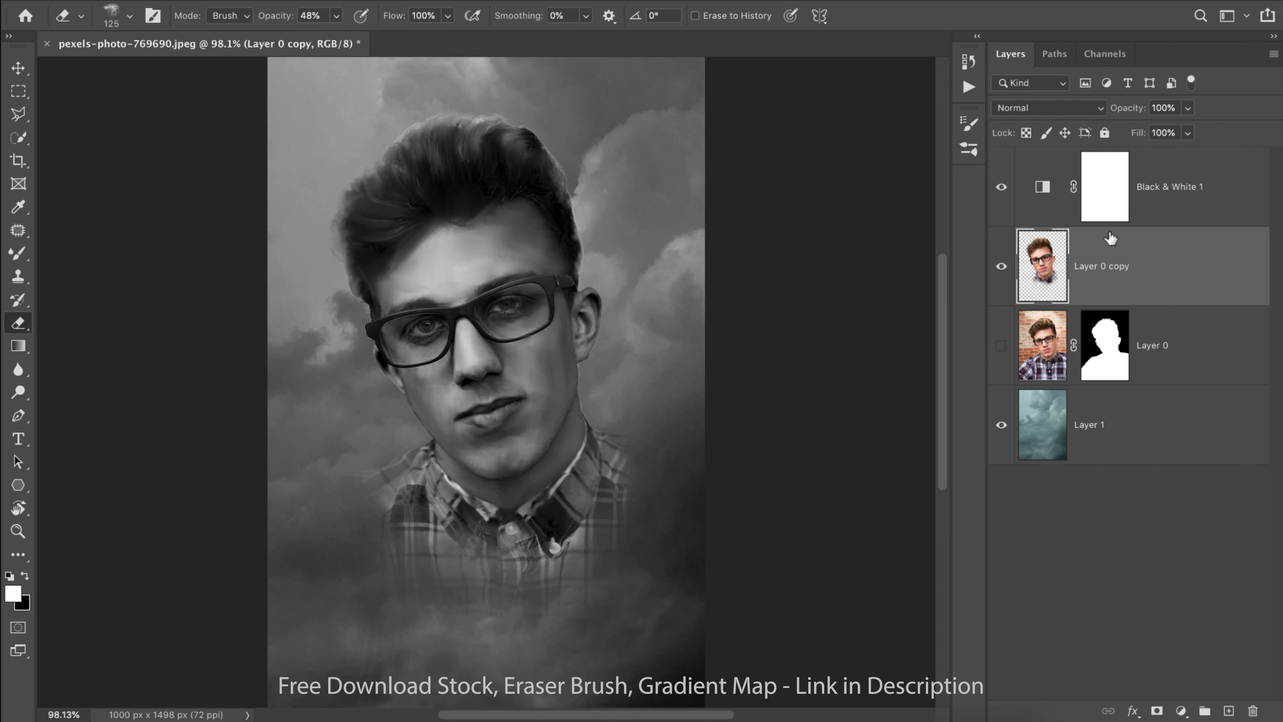
Step: Show only the cloud layer with the Black & White adjustment, make Layer 1 active and choose the Mixer Brush Tool
click(1144, 194)
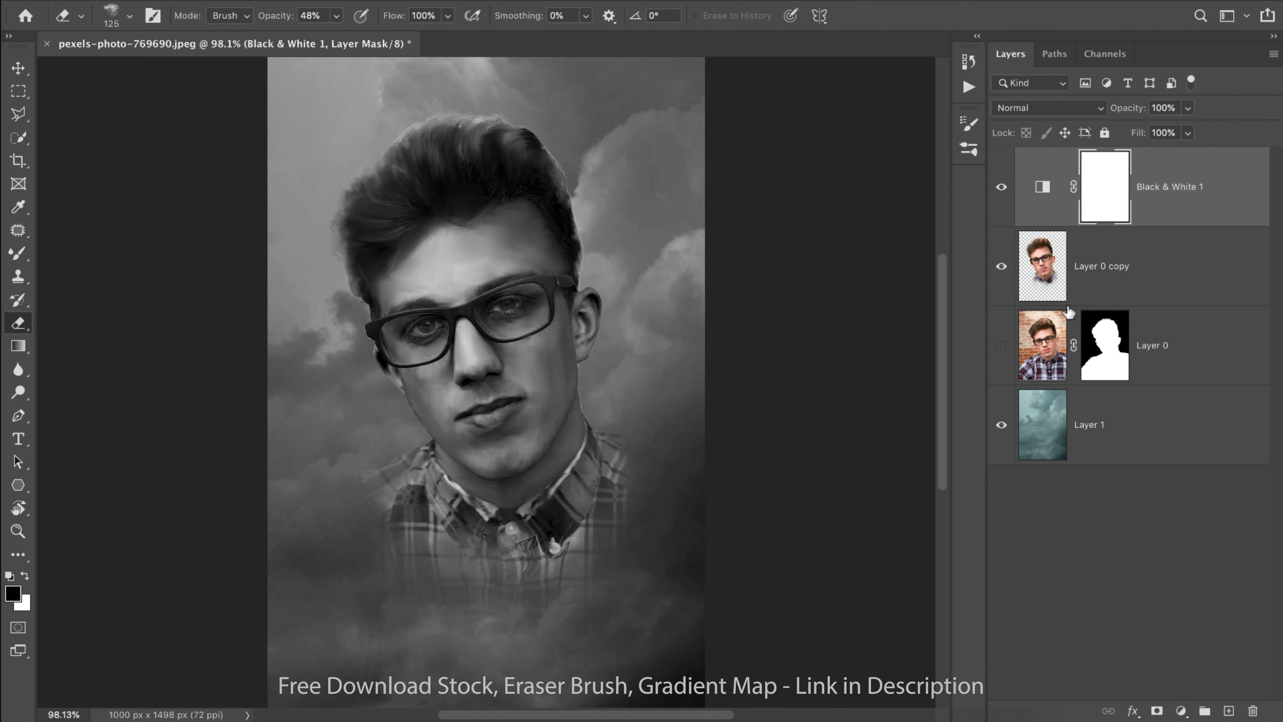
alt+click(1001, 425)
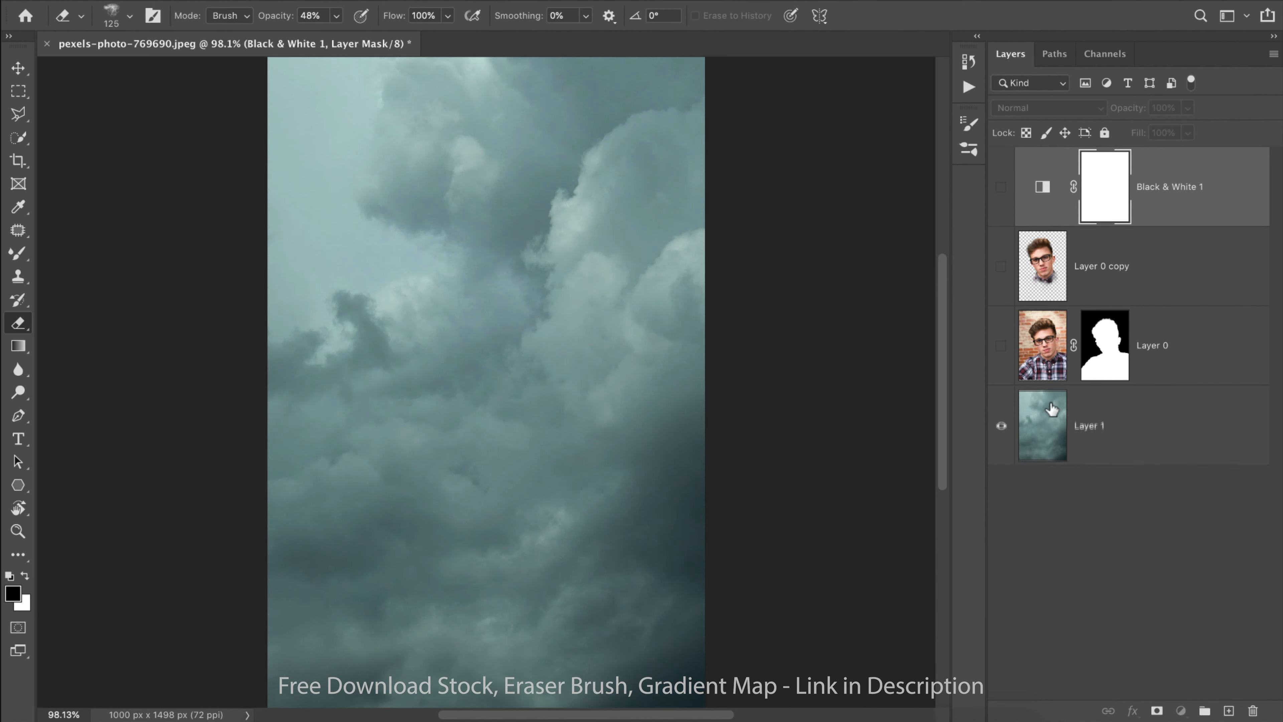
click(1043, 422)
click(1001, 187)
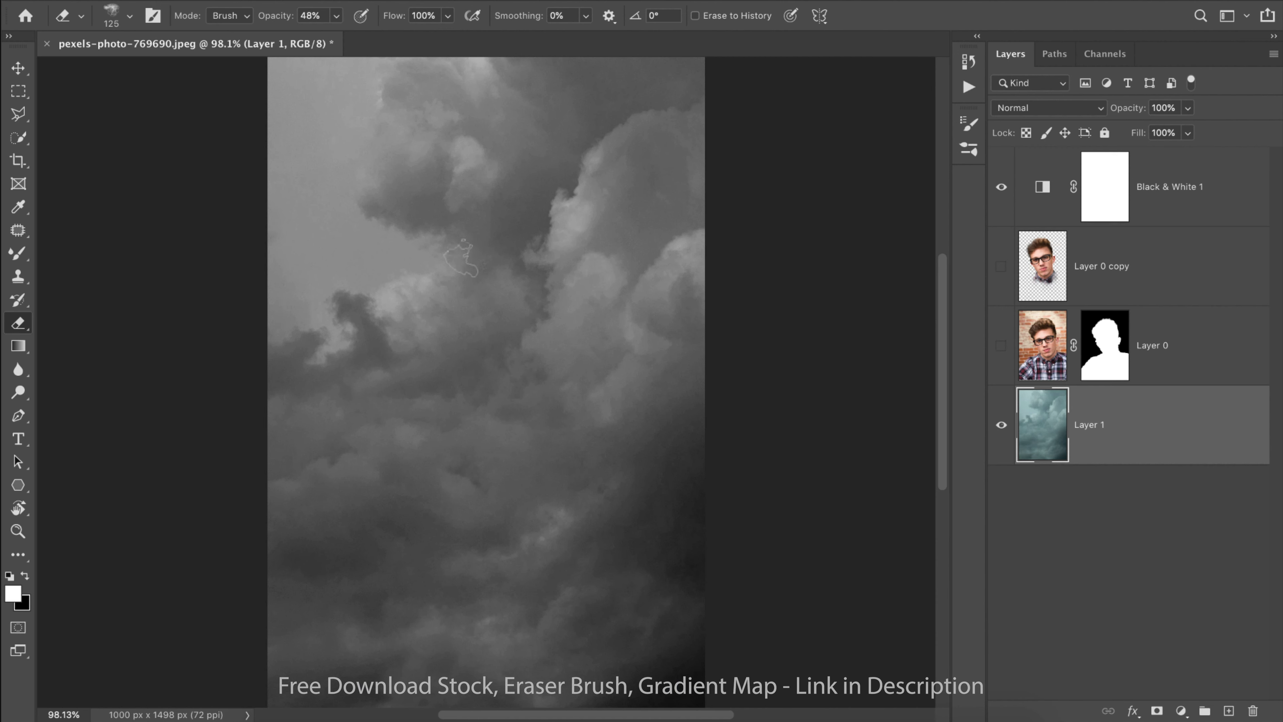
click(23, 254)
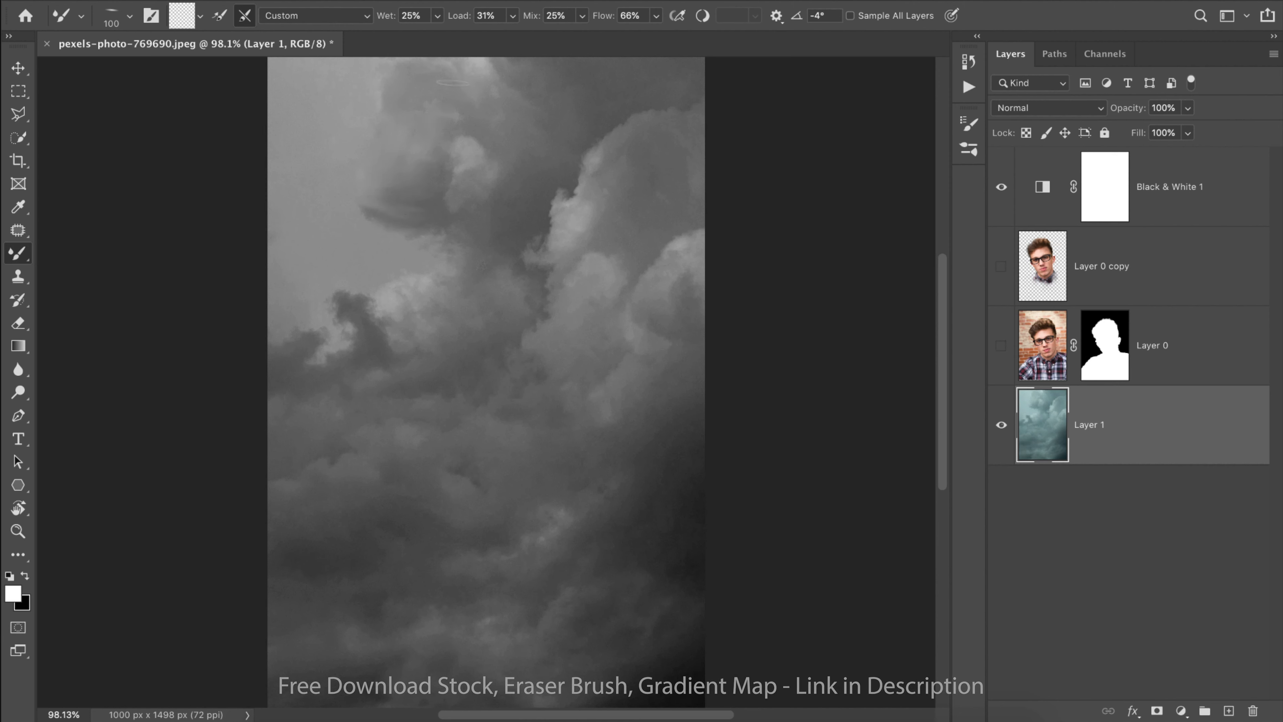
Step: Smooth the clouds on Layer 1 into painterly strokes with the Mixer Brush, varying its size between about 100 and 175 px
key(bracketright)
key(bracketright)
key(bracketleft)
key(bracketleft)
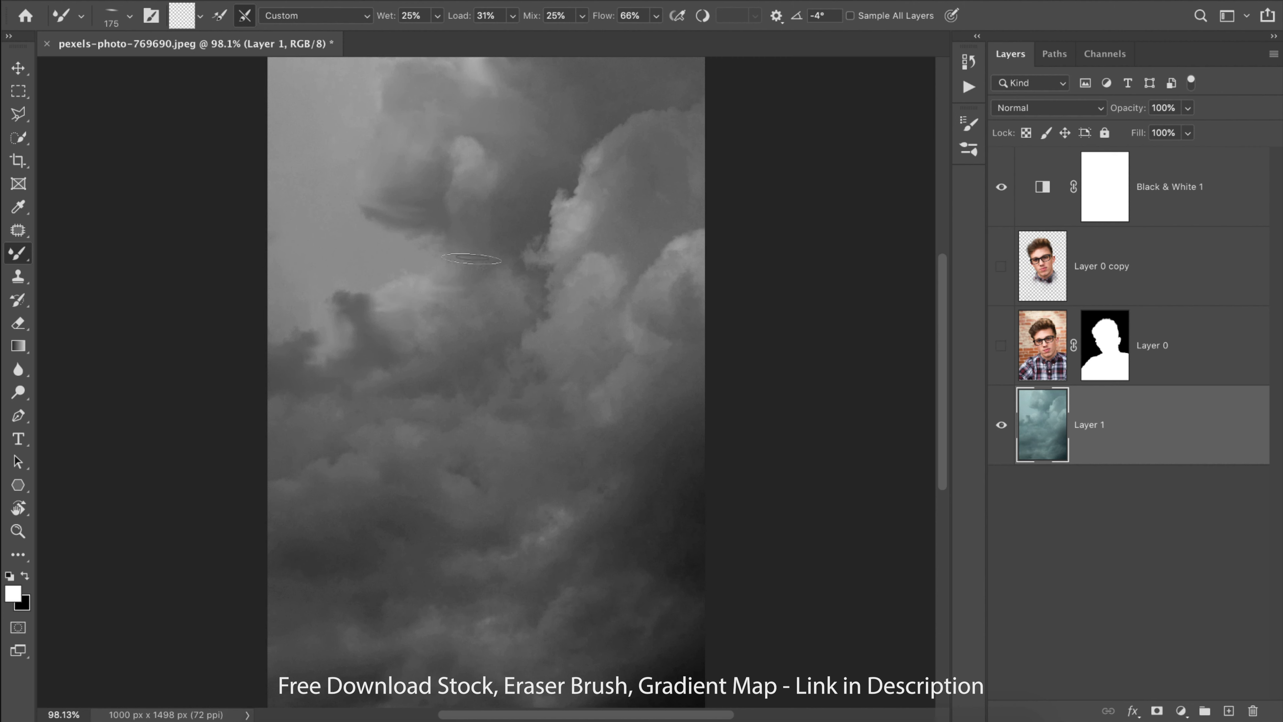
key(bracketright)
key(bracketright)
key(bracketright)
key(bracketright)
key(bracketleft)
key(bracketleft)
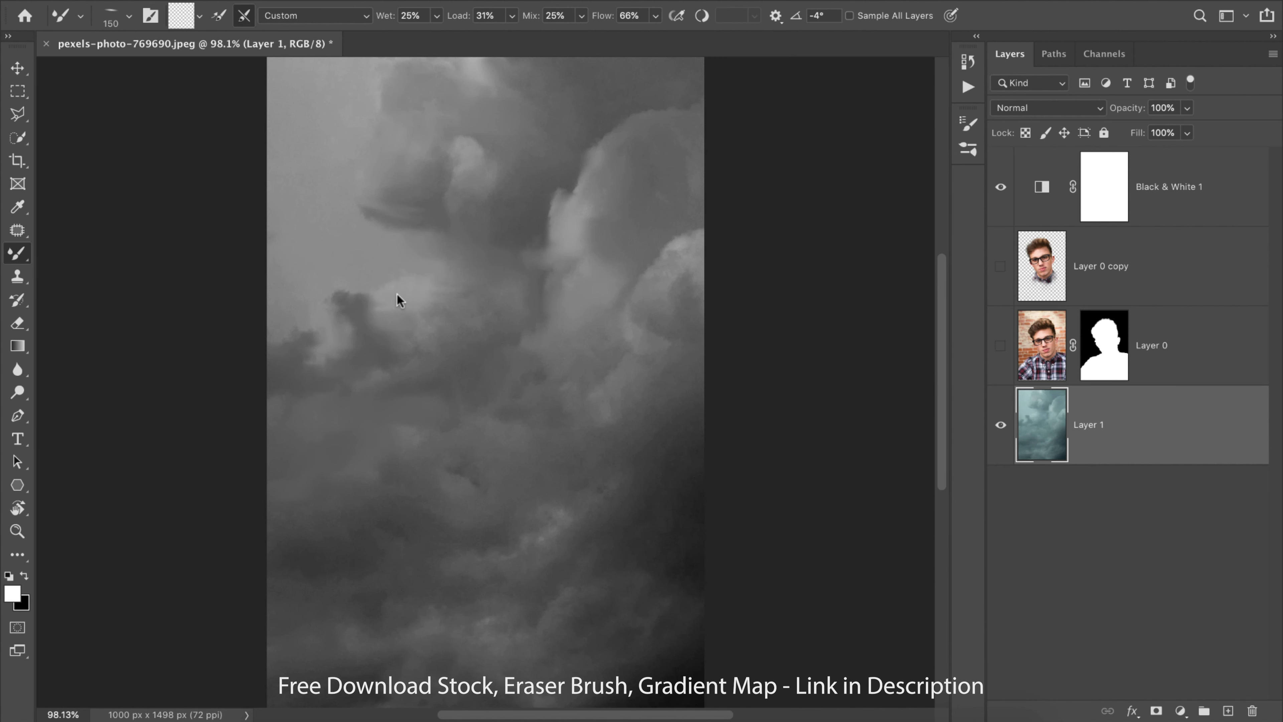
Step: Show the portrait layer again and refine the cloud strokes around the figure with the Mixer Brush, varying its size from 60 px upward
click(1000, 266)
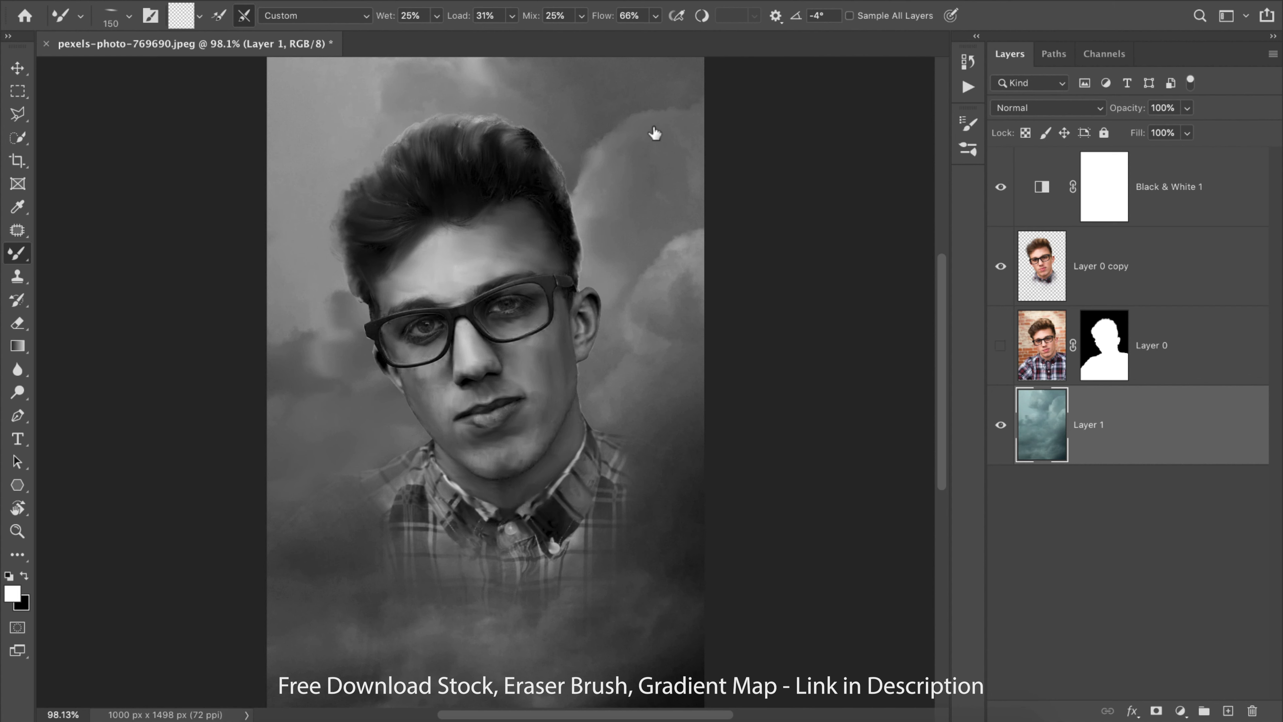
key(bracketleft)
key(bracketright)
key(bracketleft)
key(bracketleft)
key(bracketleft)
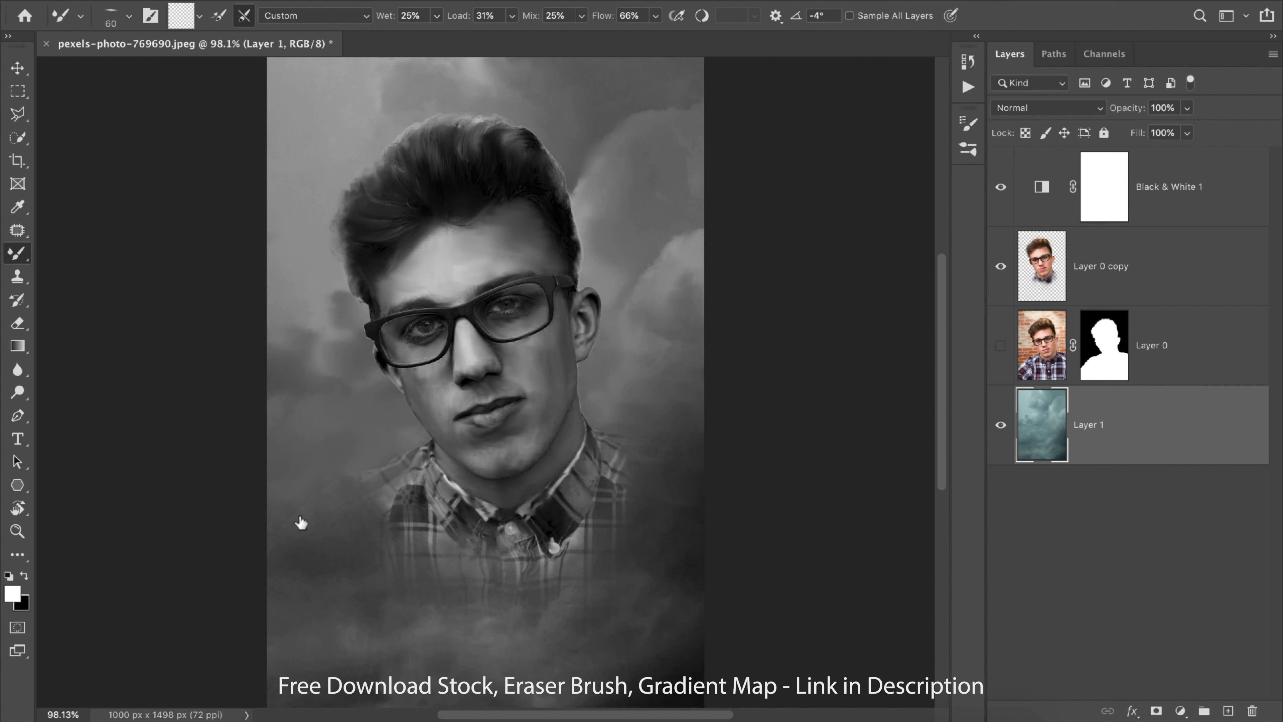
key(bracketright)
key(bracketright)
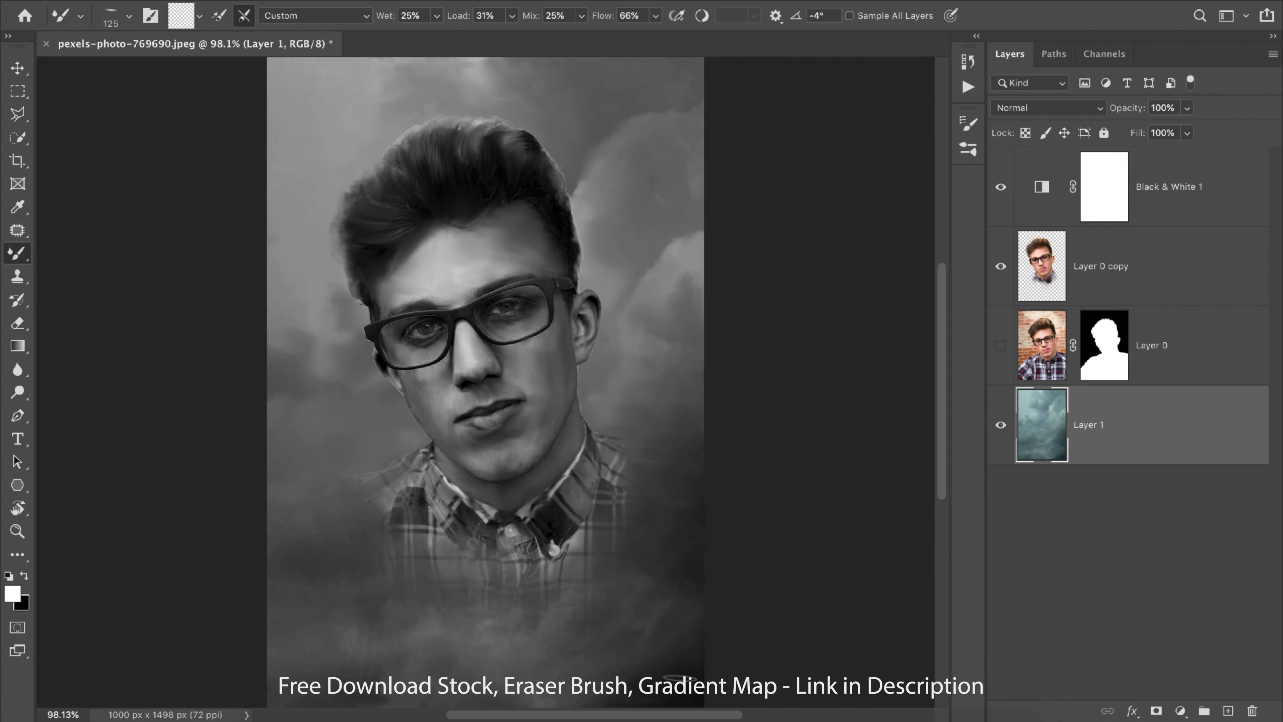
key(bracketright)
key(bracketright)
key(bracketright)
key(bracketright)
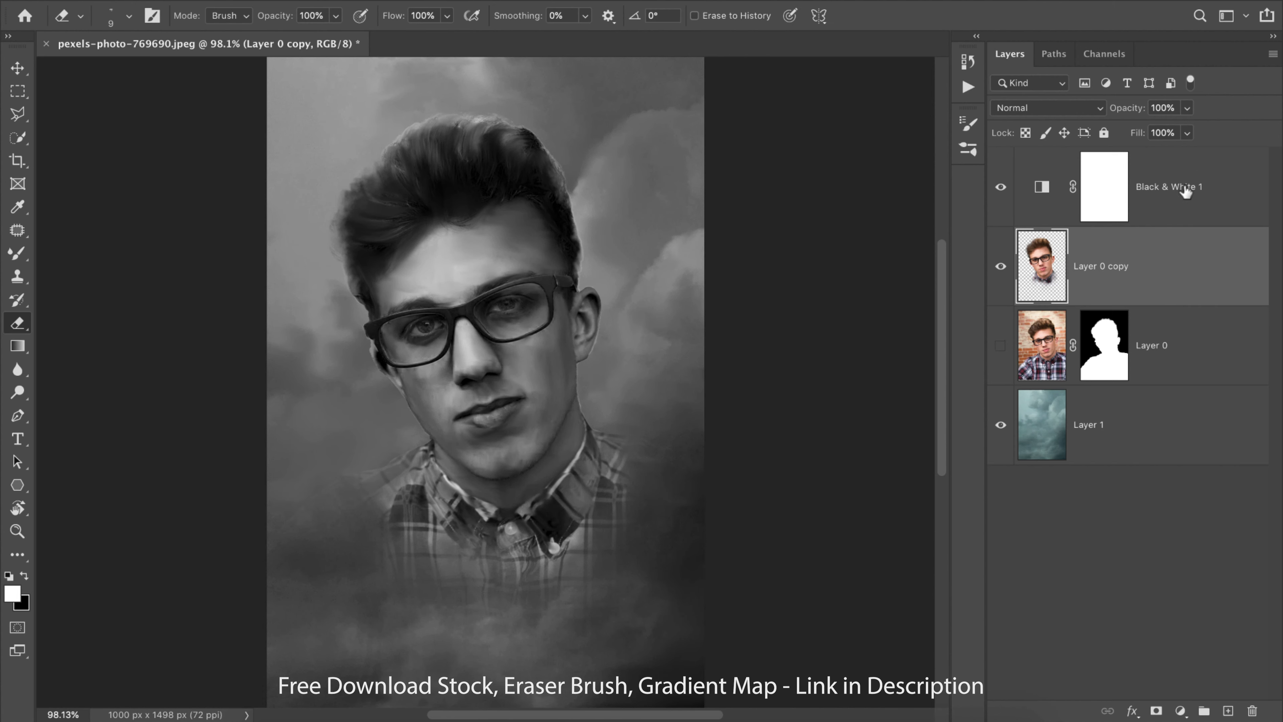
Step: Add a Gradient Map adjustment above Black & White 1 and use black 000000 for the gradient's first colour stop
click(1188, 187)
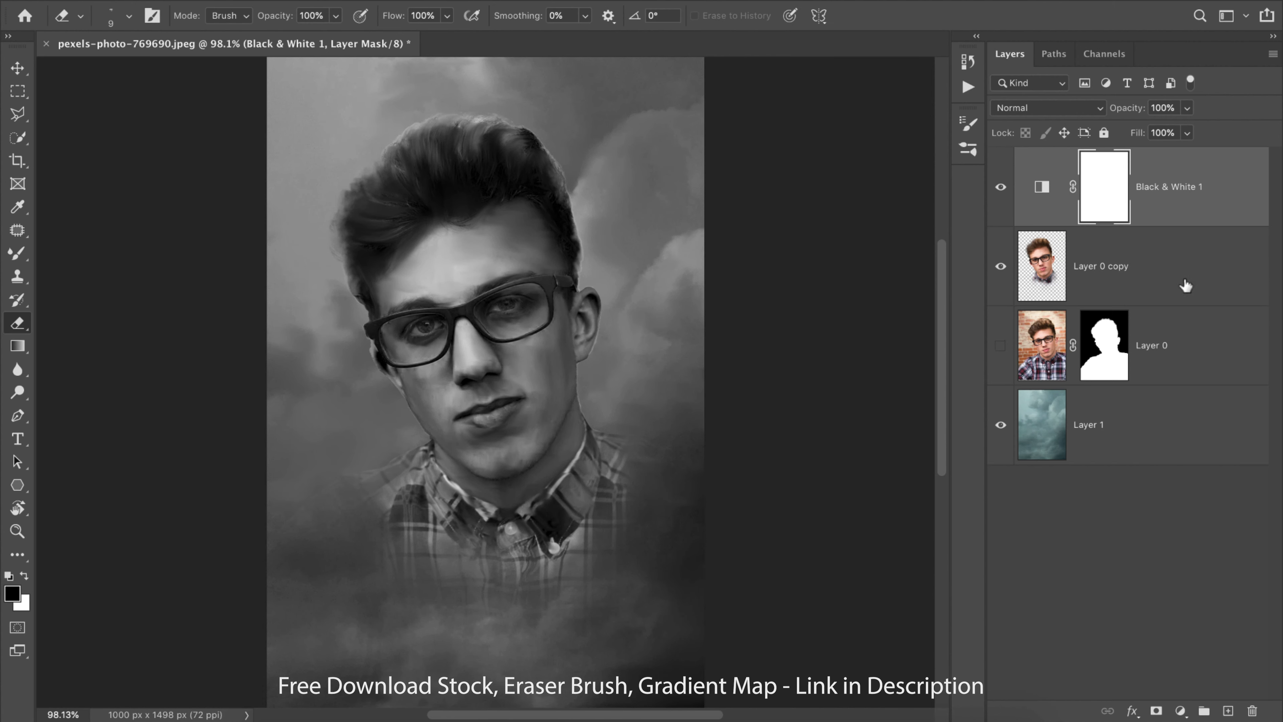
click(1181, 711)
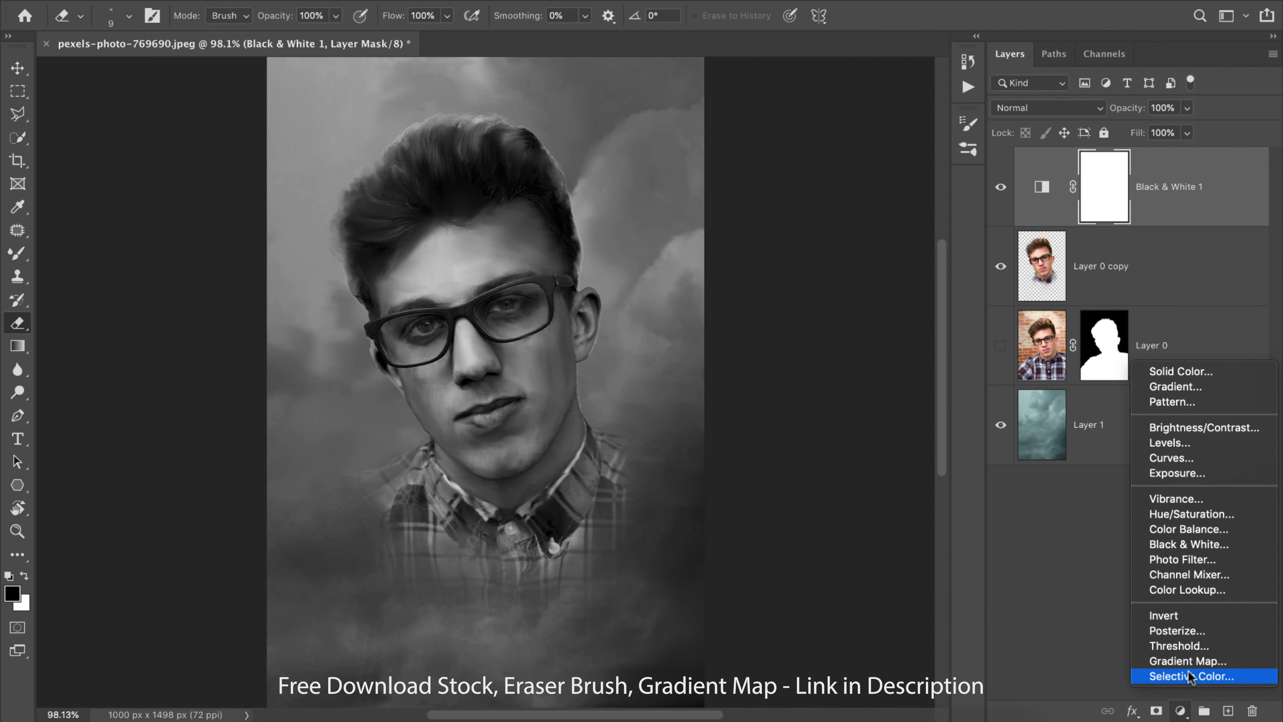
click(1187, 661)
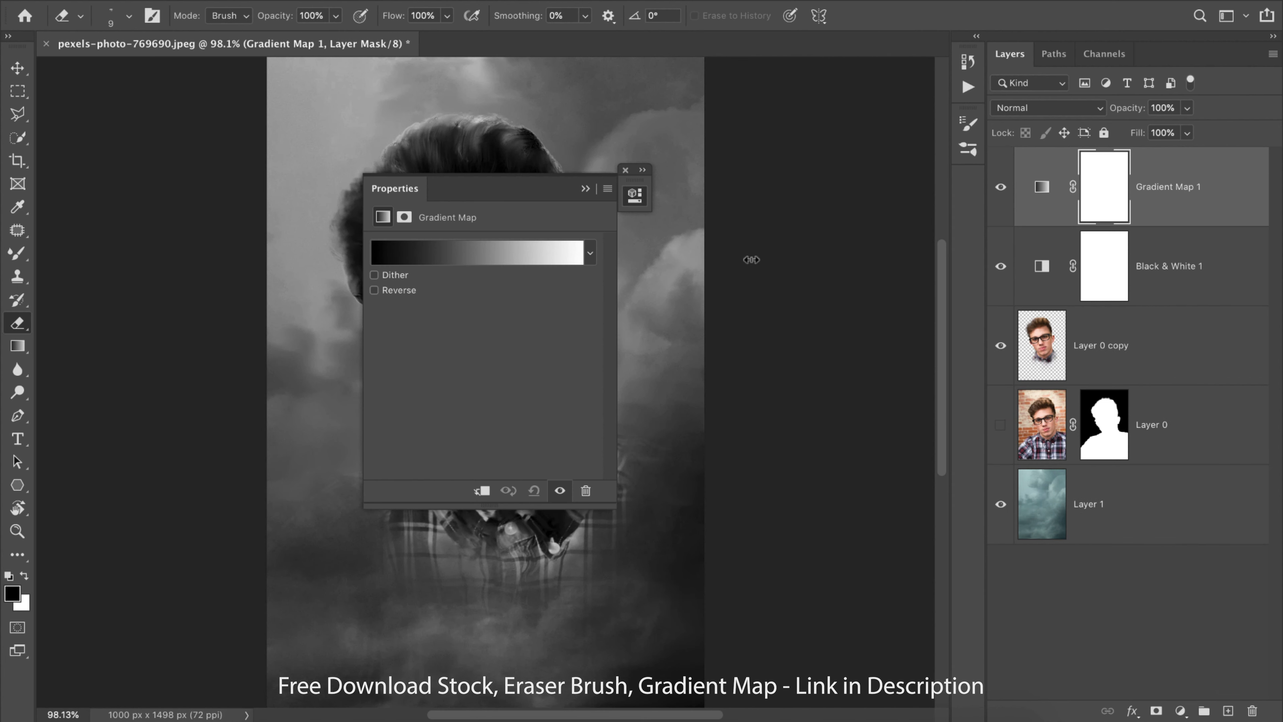
drag(530, 191, 729, 129)
click(745, 192)
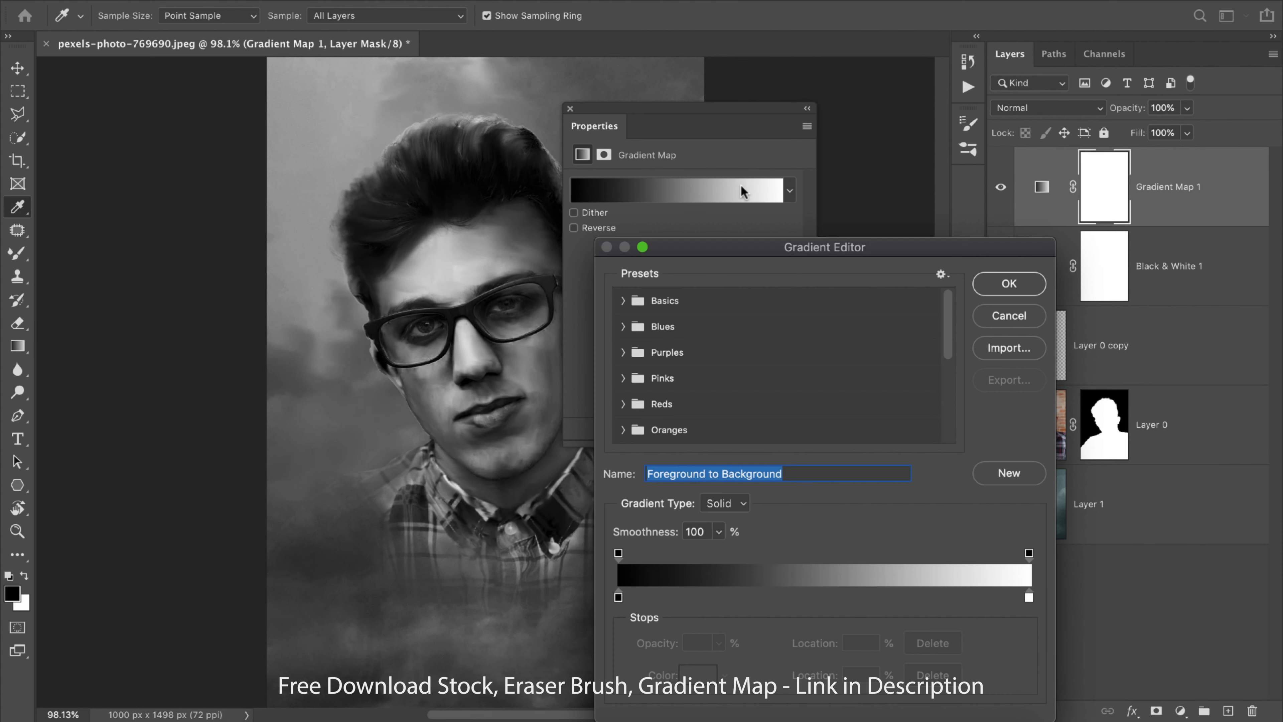
click(618, 597)
double_click(618, 597)
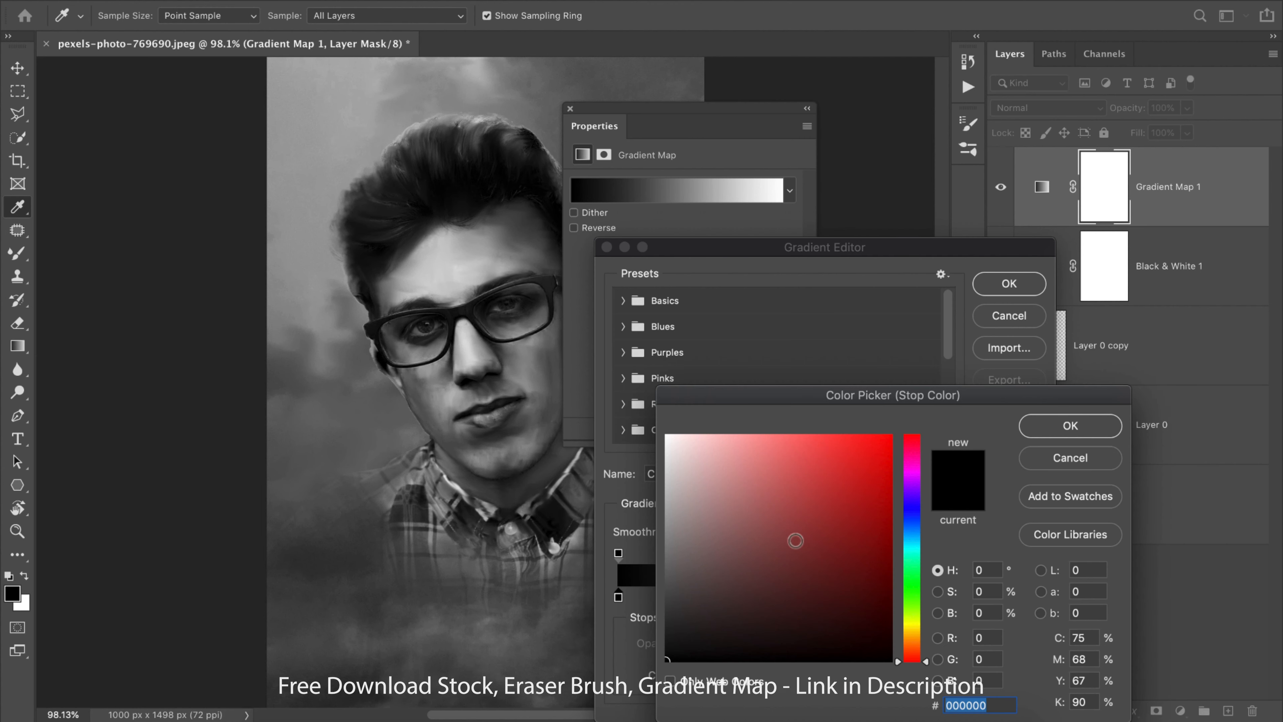
click(1070, 426)
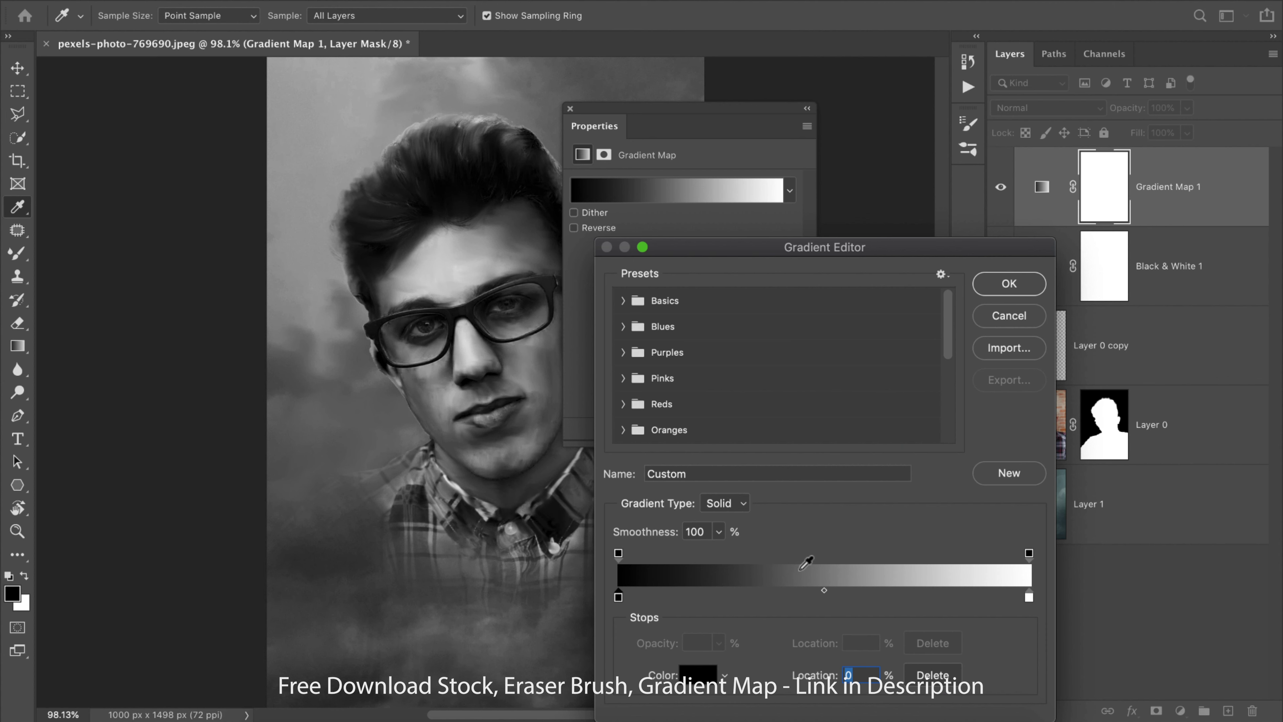
Step: Add a colour stop at 21% of the gradient and set its colour to 290808
click(707, 598)
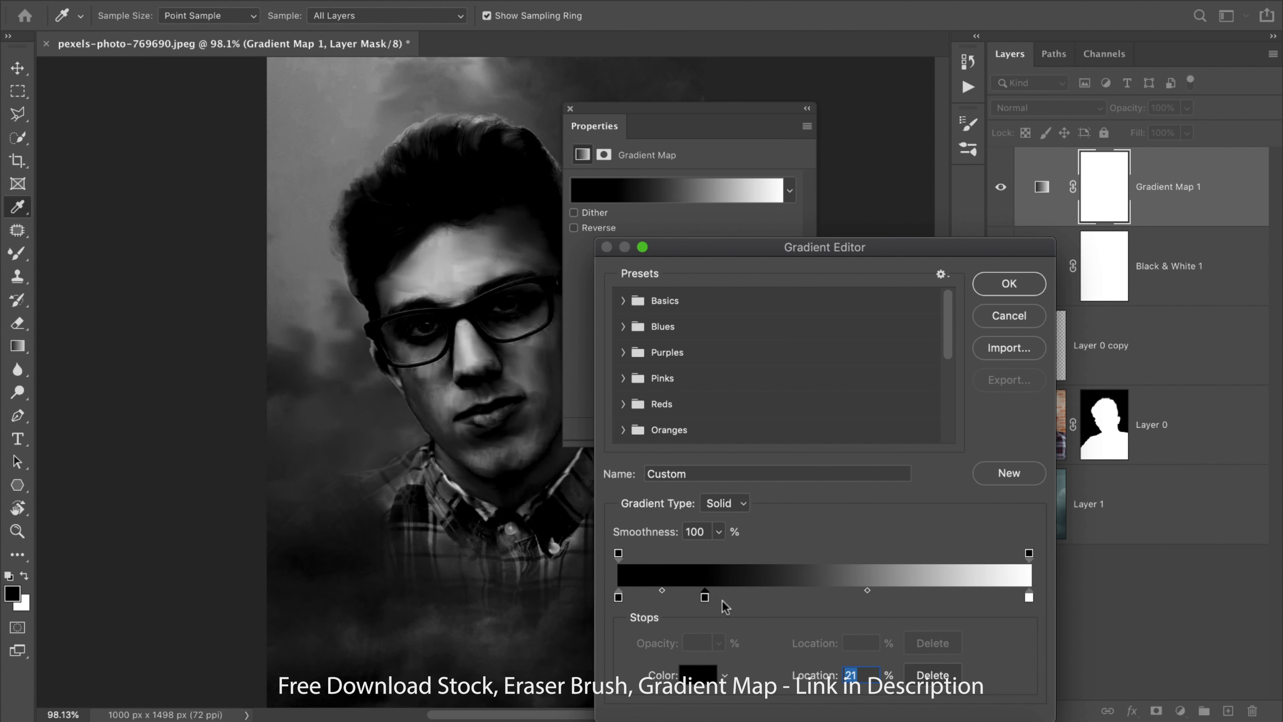
click(703, 676)
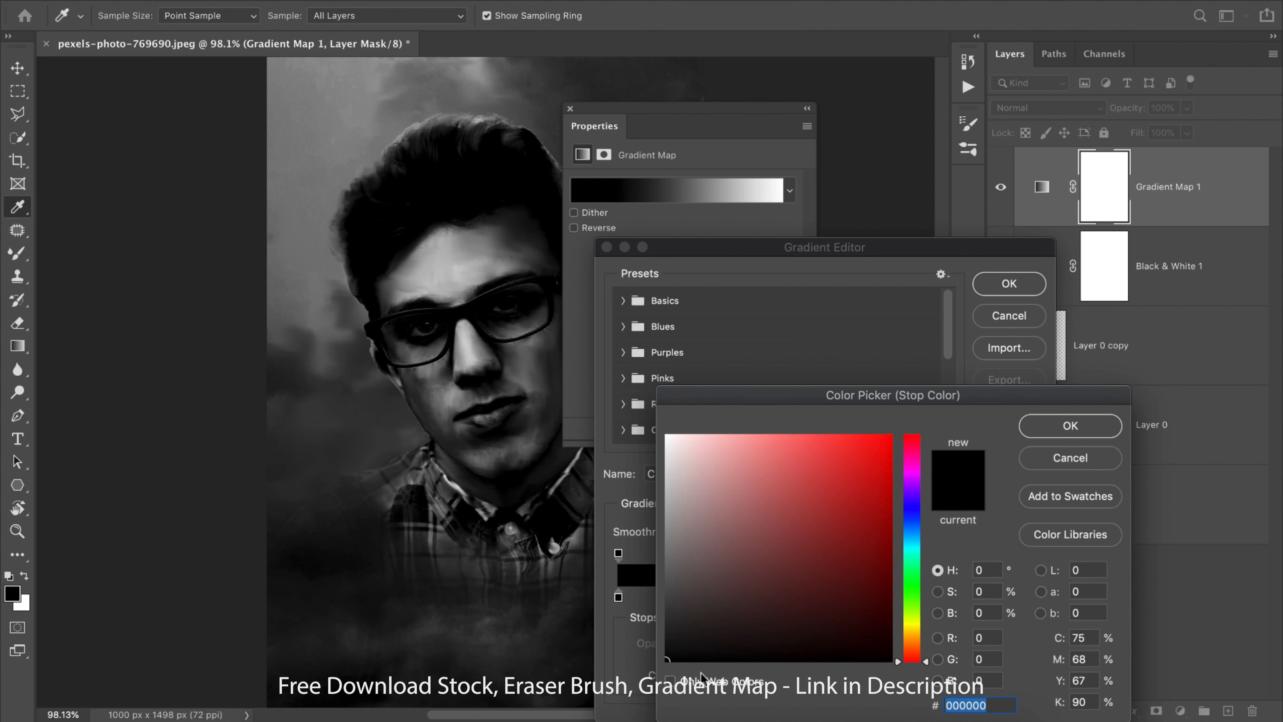
drag(968, 399, 907, 244)
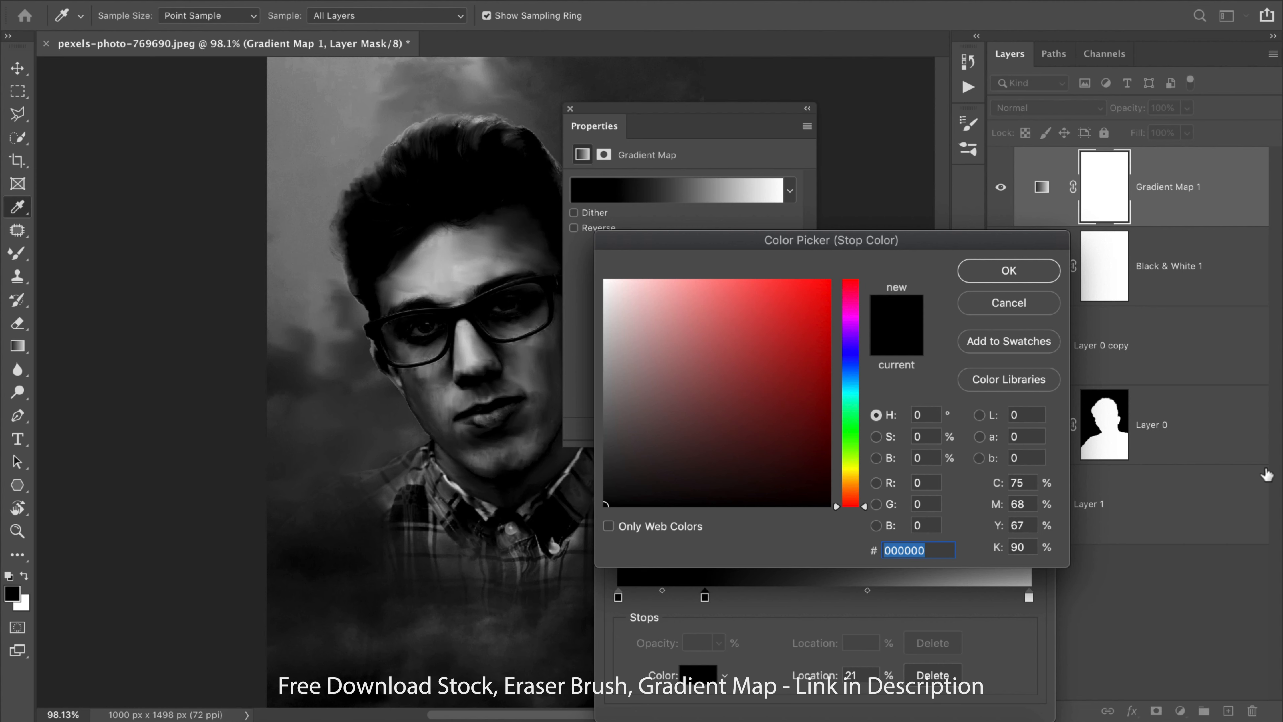
text(29)
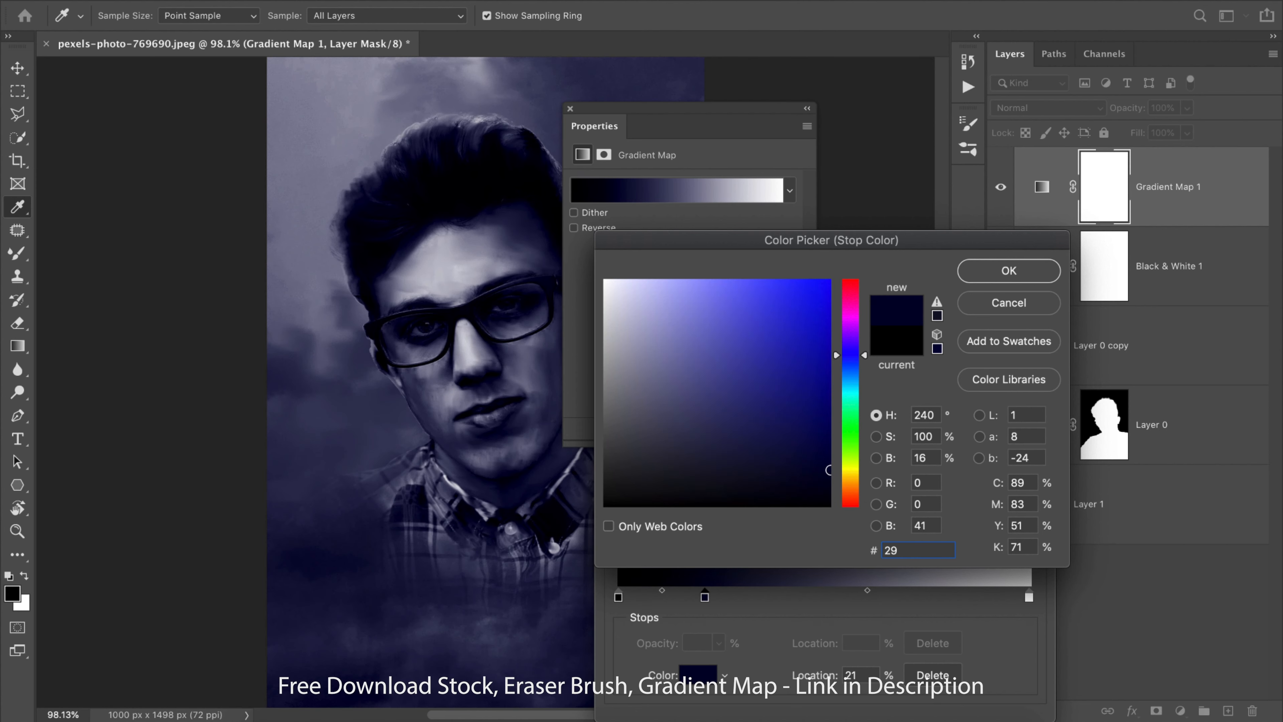
text(080)
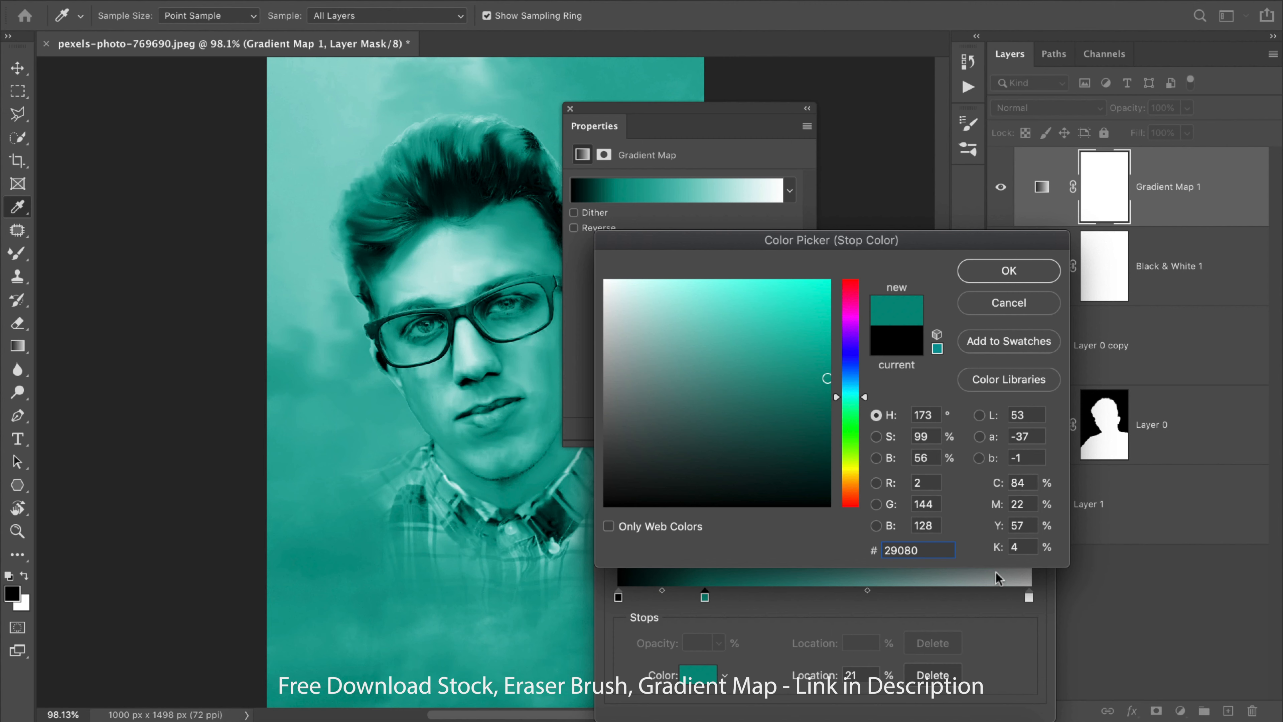
text(8)
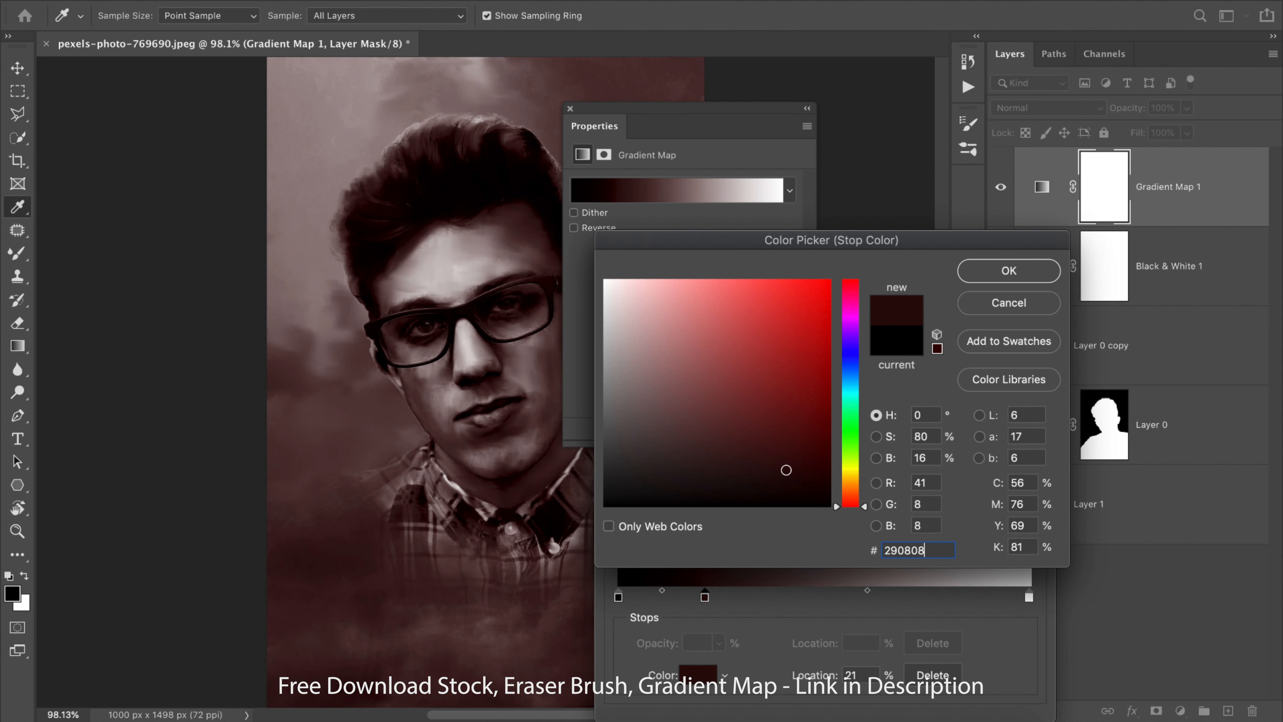
click(1000, 279)
Step: Add a colour stop at 44% with colour 961500 and nudge the 290808 stop slightly toward it
click(787, 598)
drag(787, 598, 797, 598)
click(705, 598)
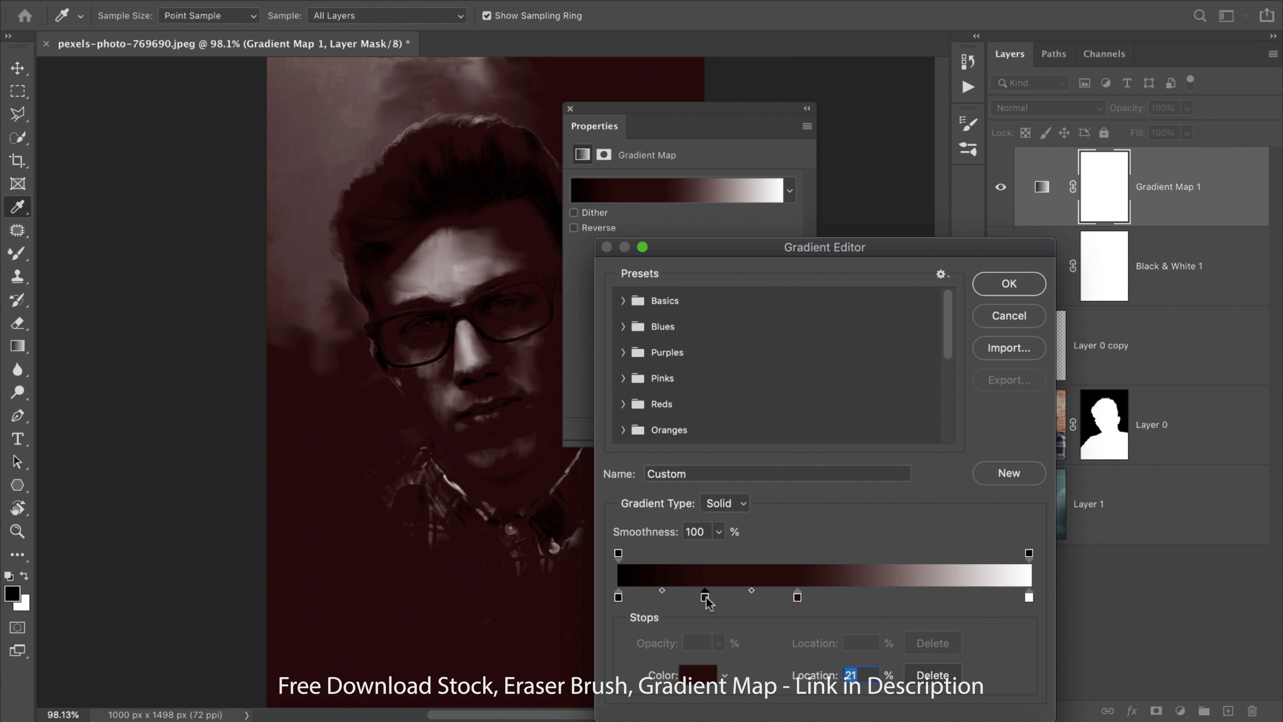
drag(705, 597, 708, 597)
double_click(797, 598)
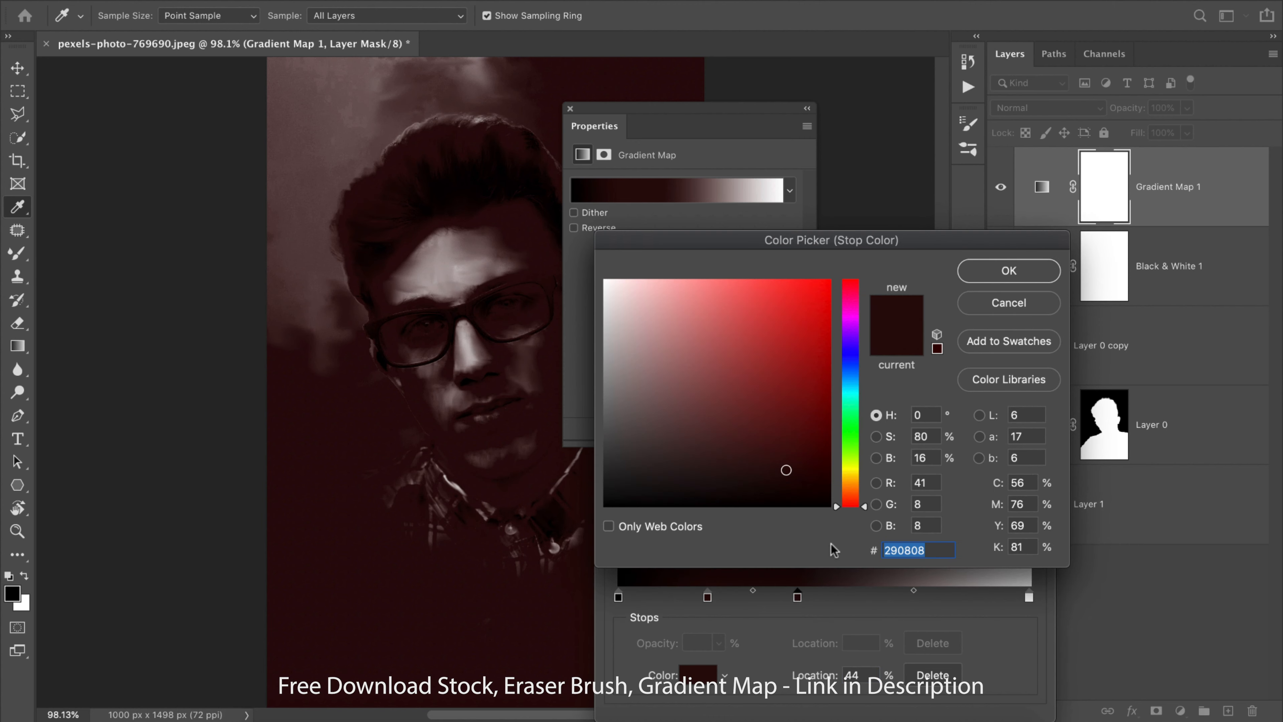
text(96)
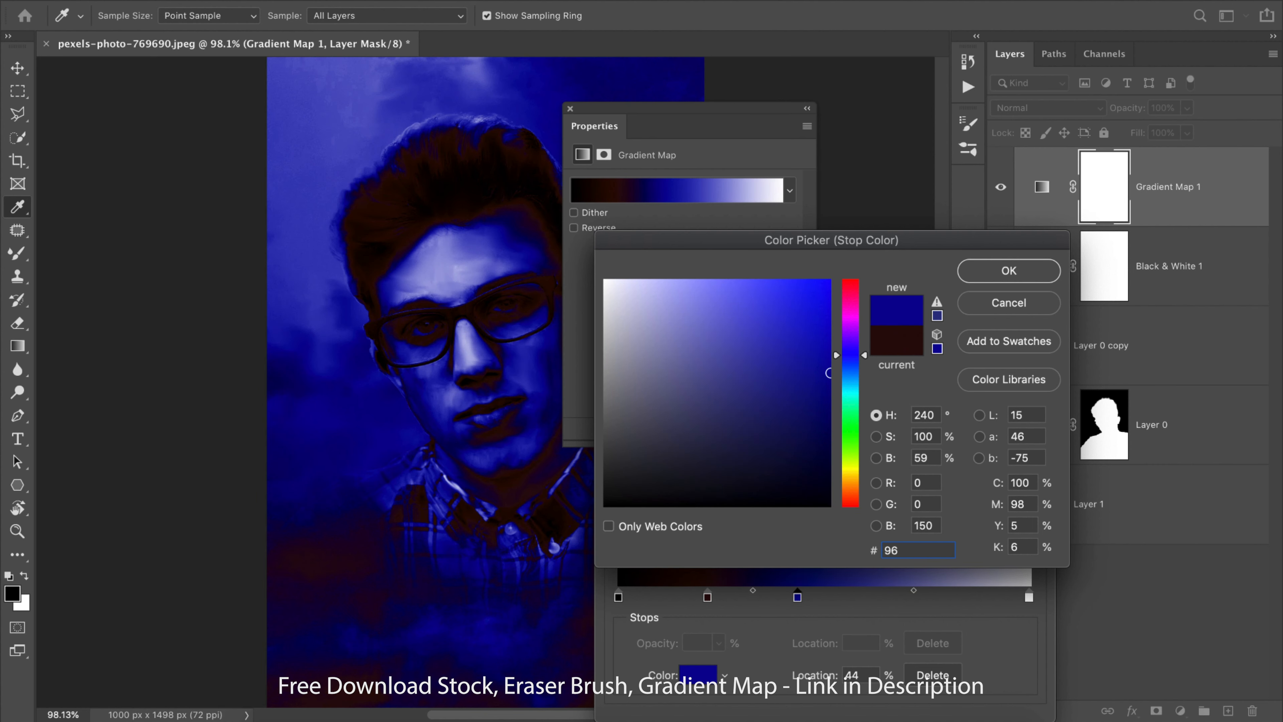
text(15)
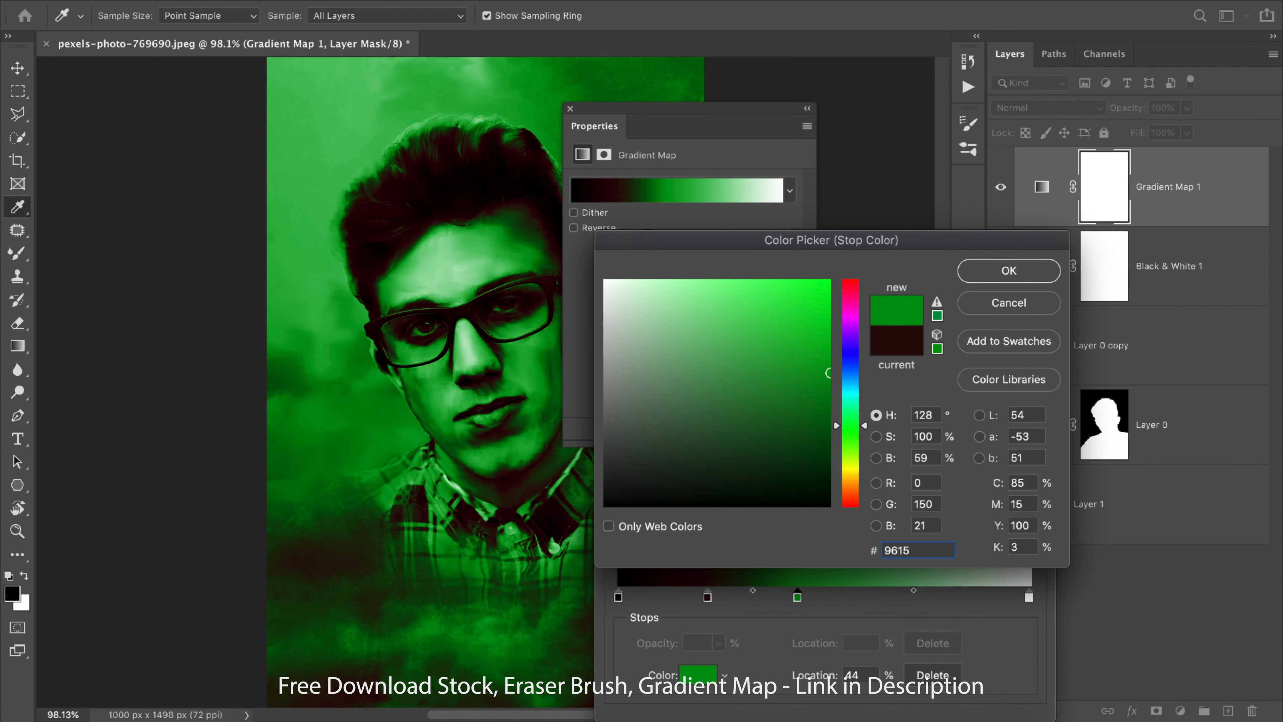
text(00)
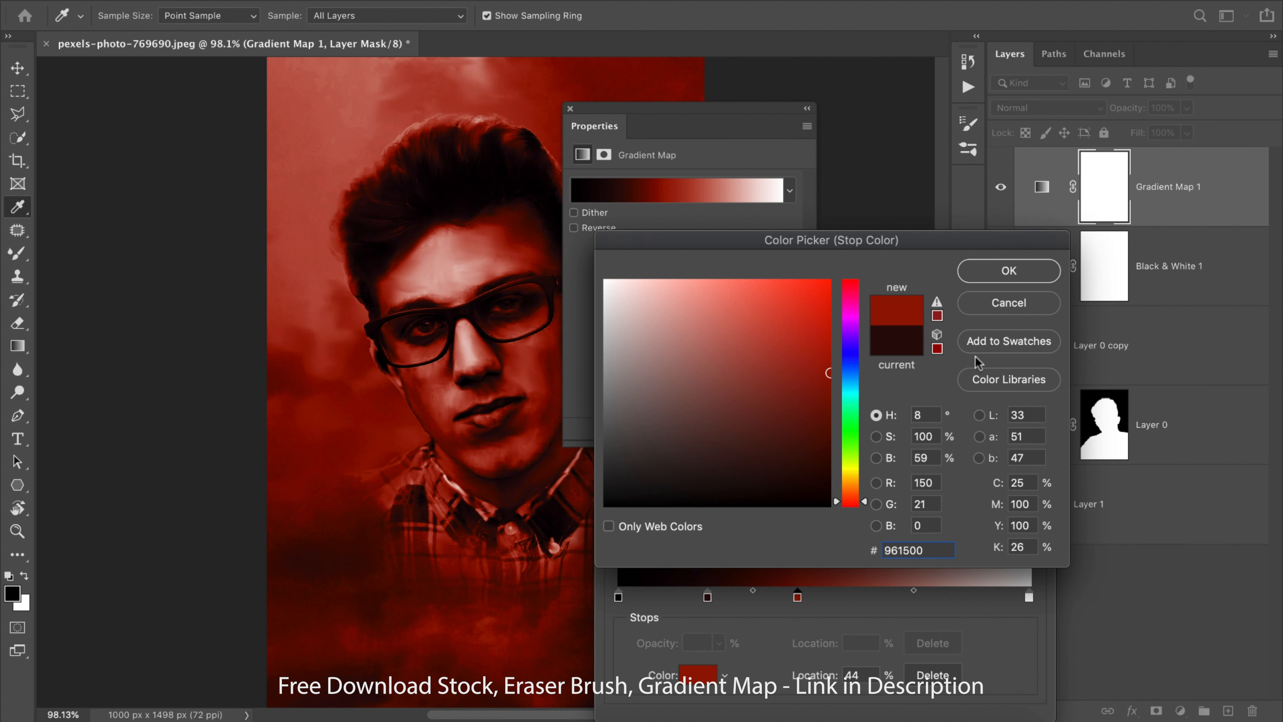
click(991, 282)
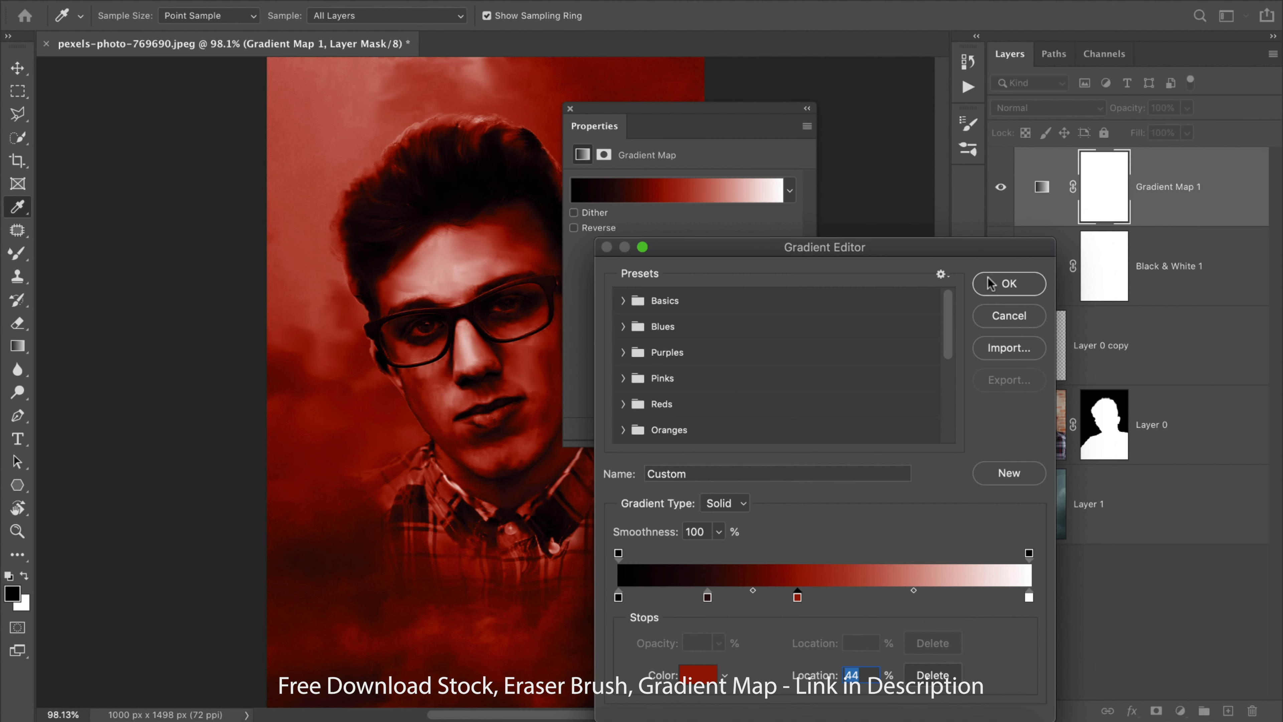
Step: Add a colour stop at 63% of the gradient and set its colour to de4400
click(880, 598)
double_click(880, 598)
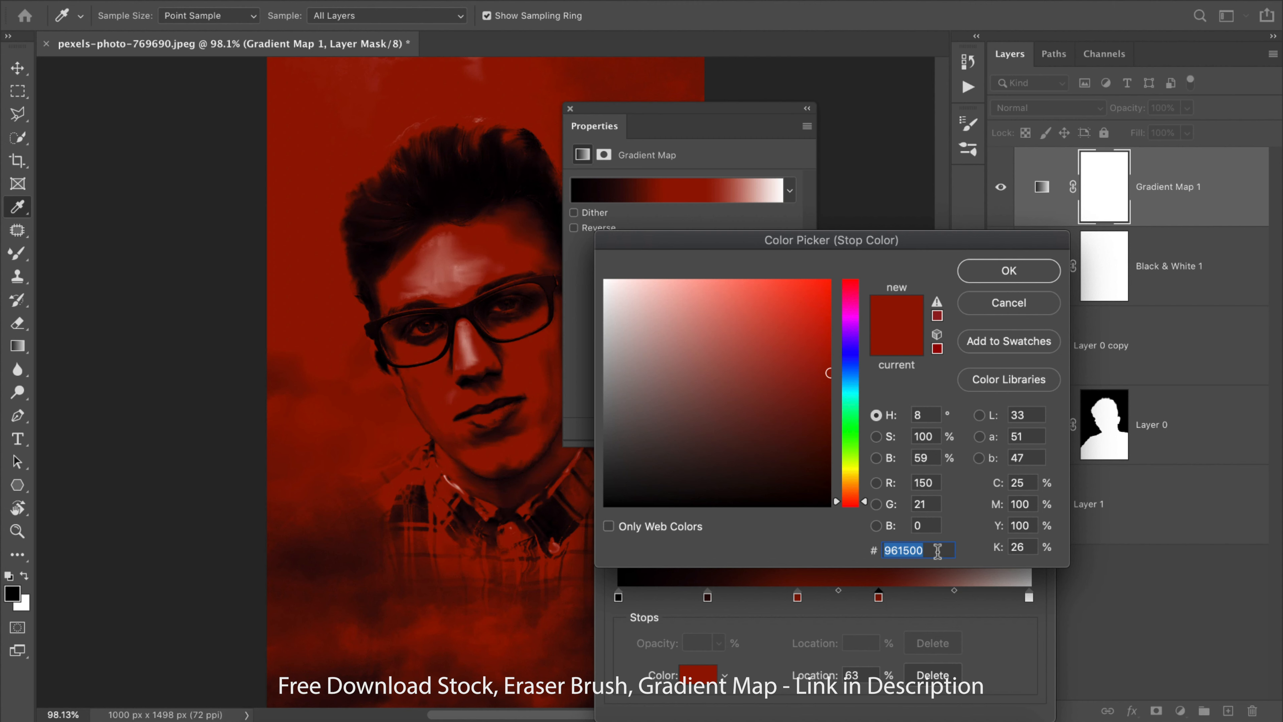
text(de4)
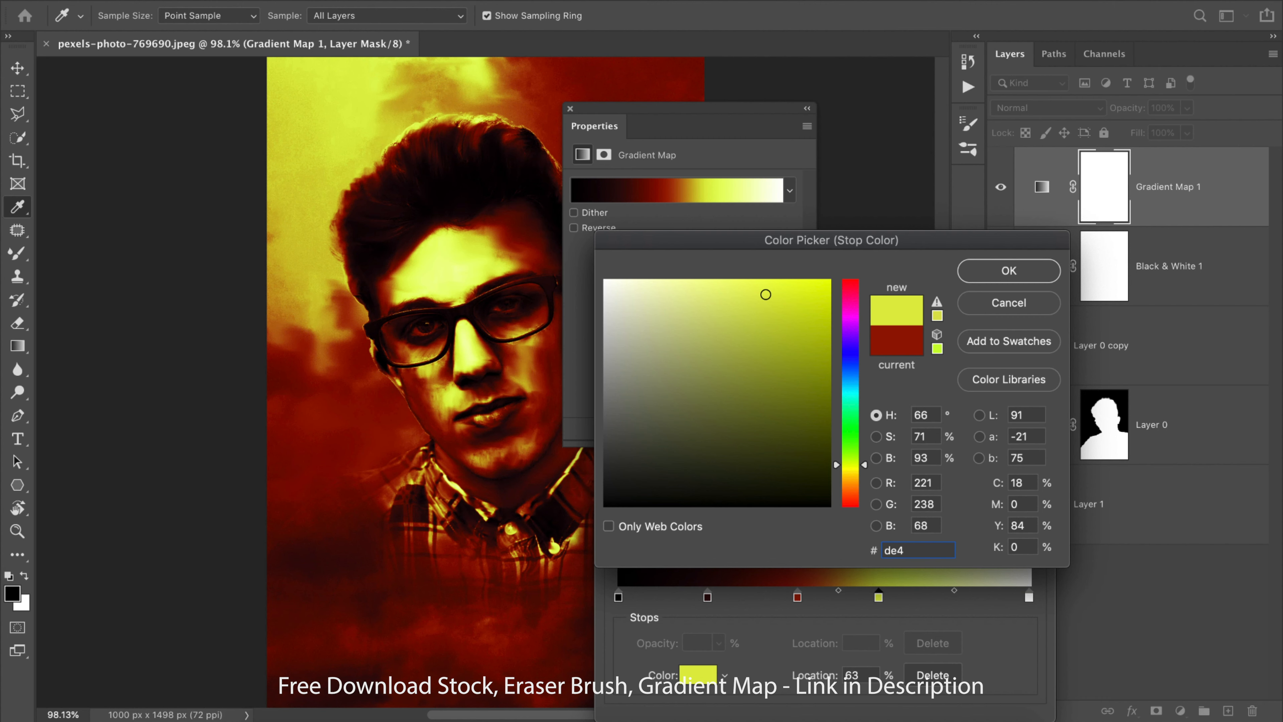
text(4)
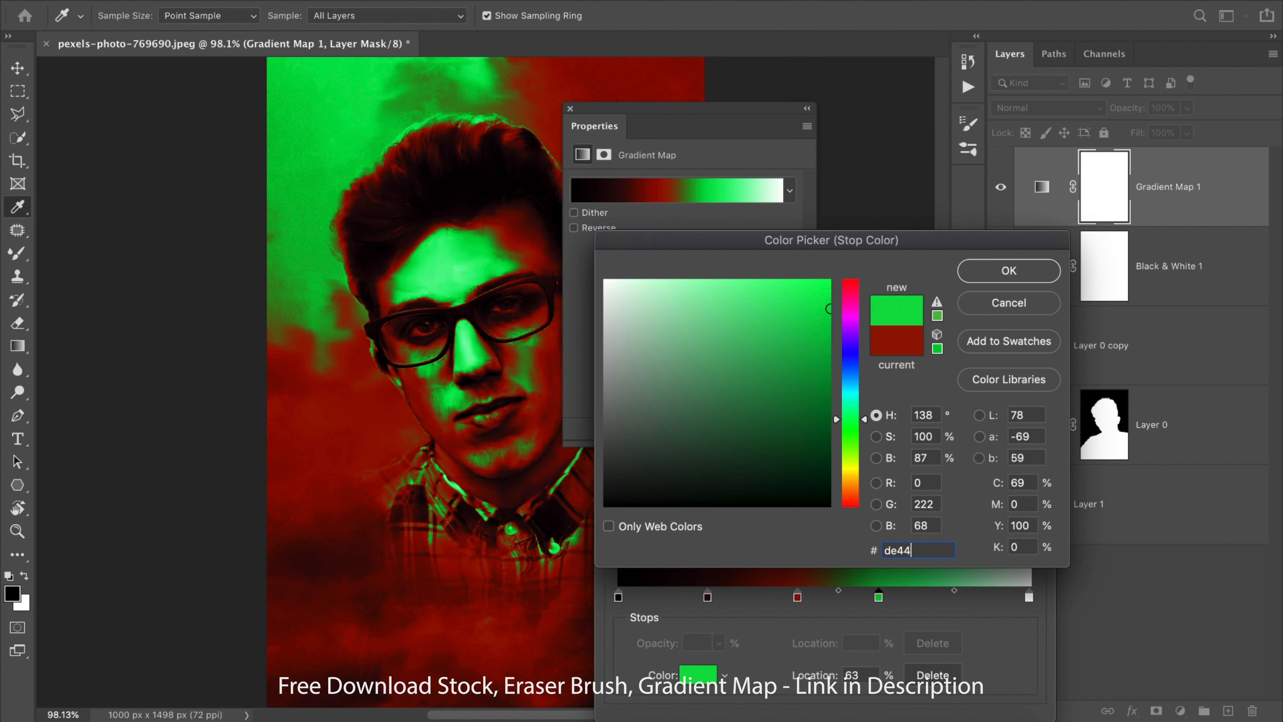
text(00)
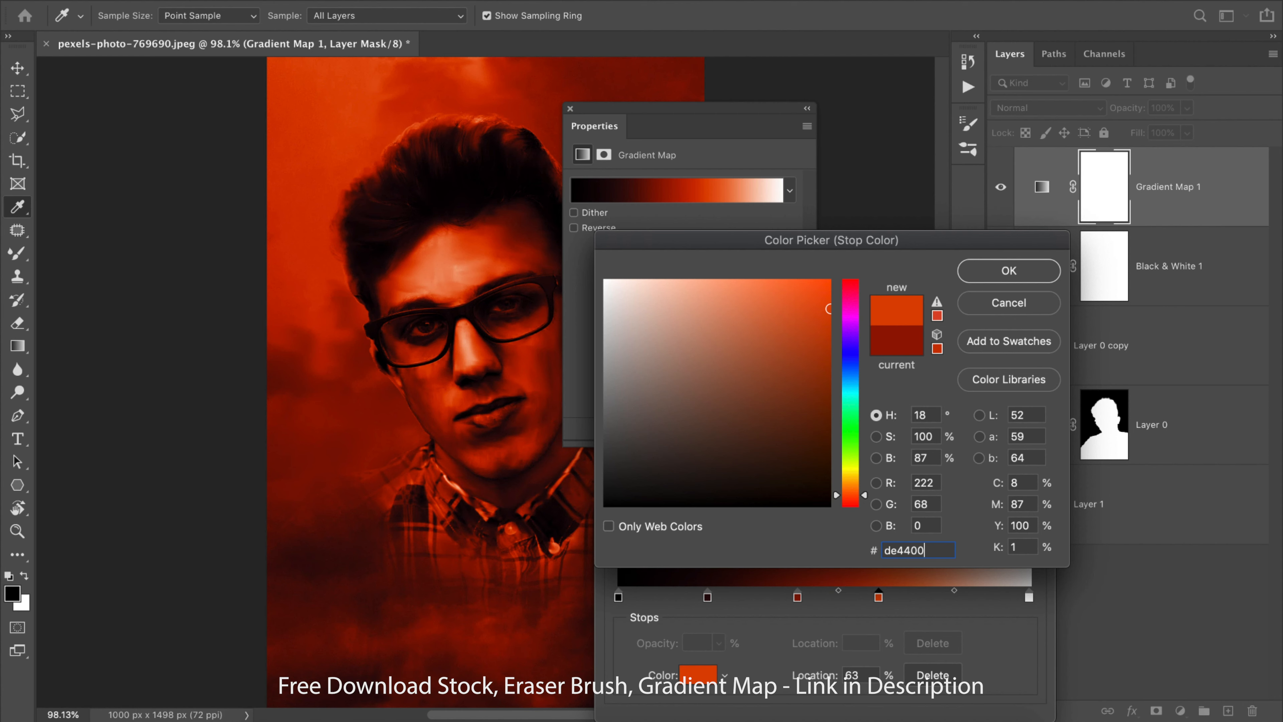
click(1003, 277)
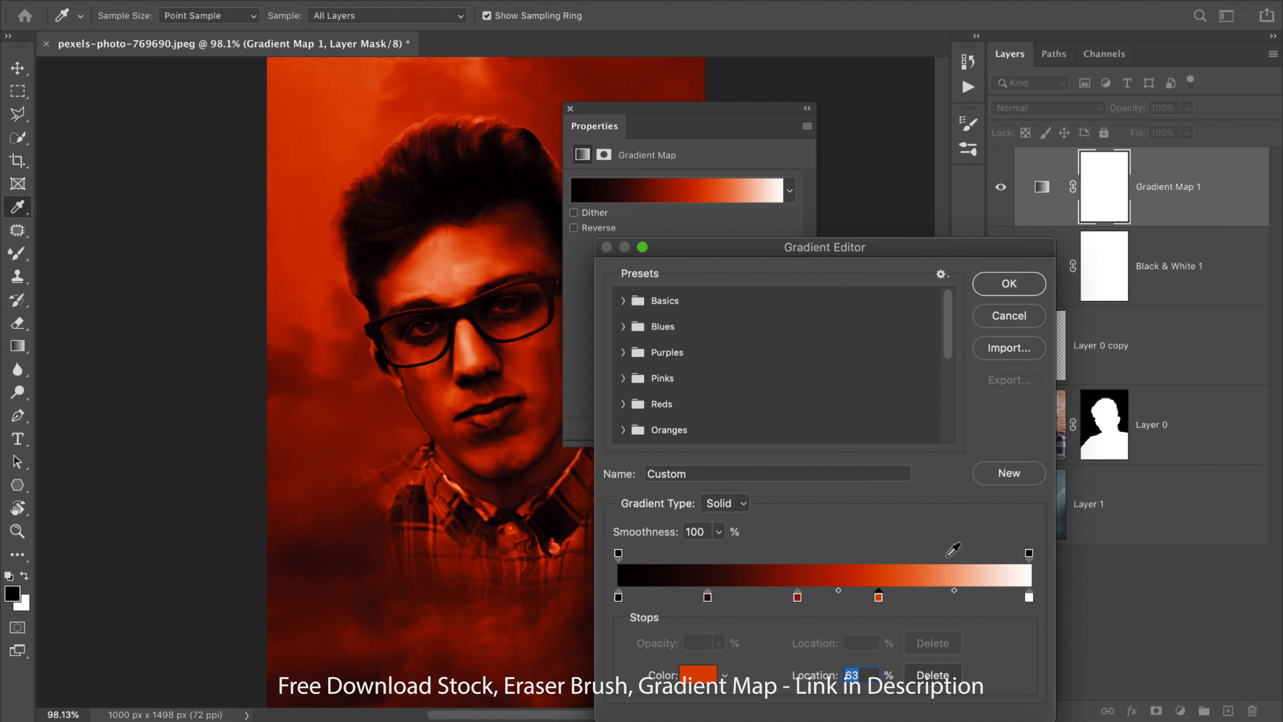
Step: Add a colour stop at 81% of the gradient and set its colour to ffaa23
click(953, 600)
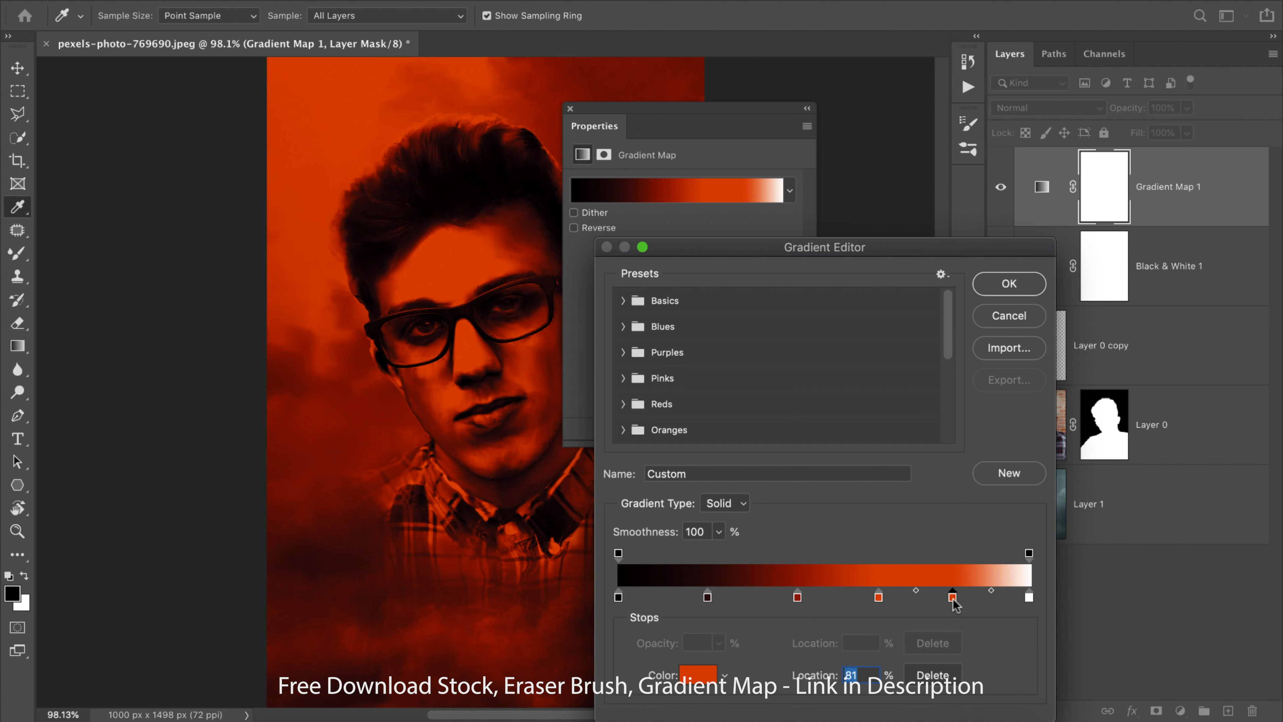
double_click(953, 599)
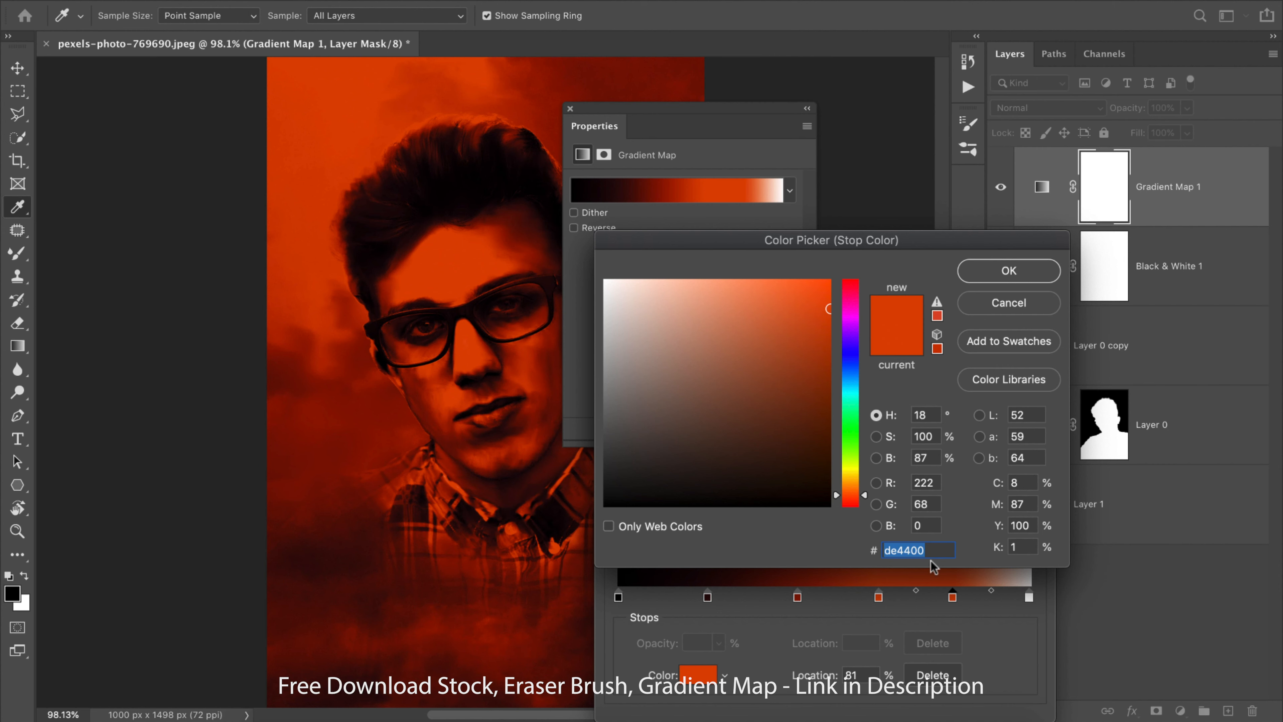
text(ff)
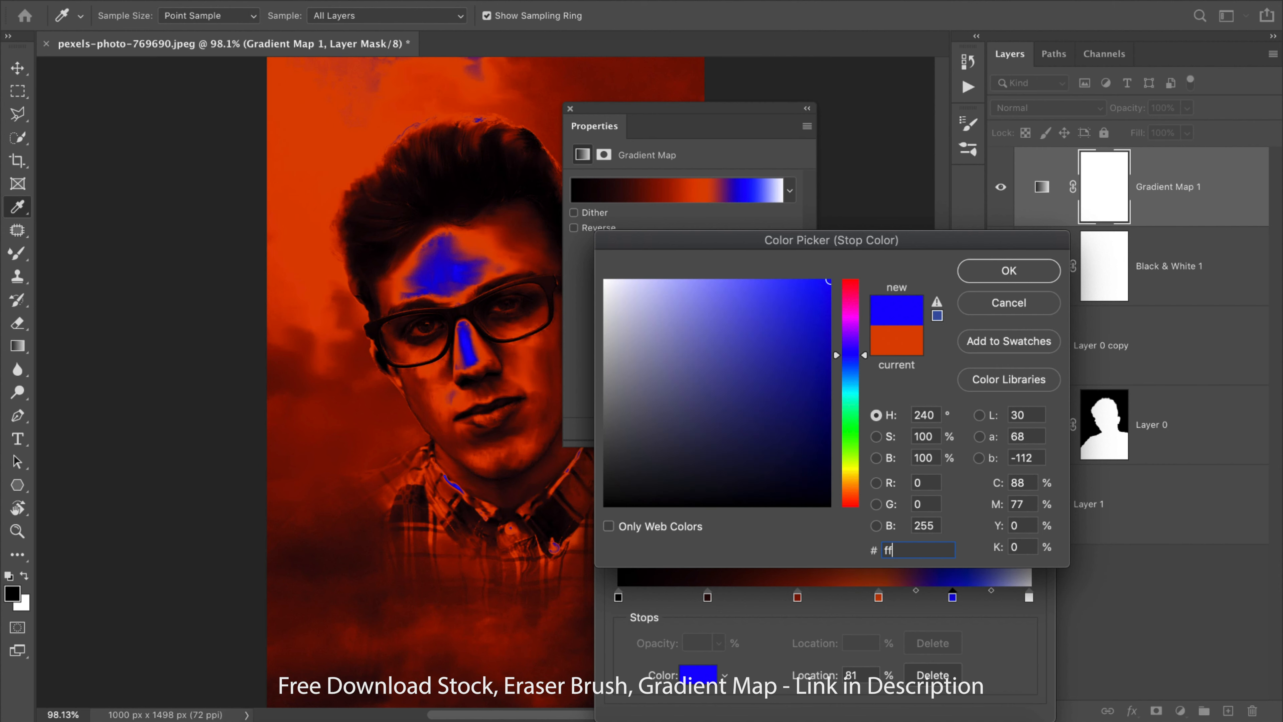
text(aa)
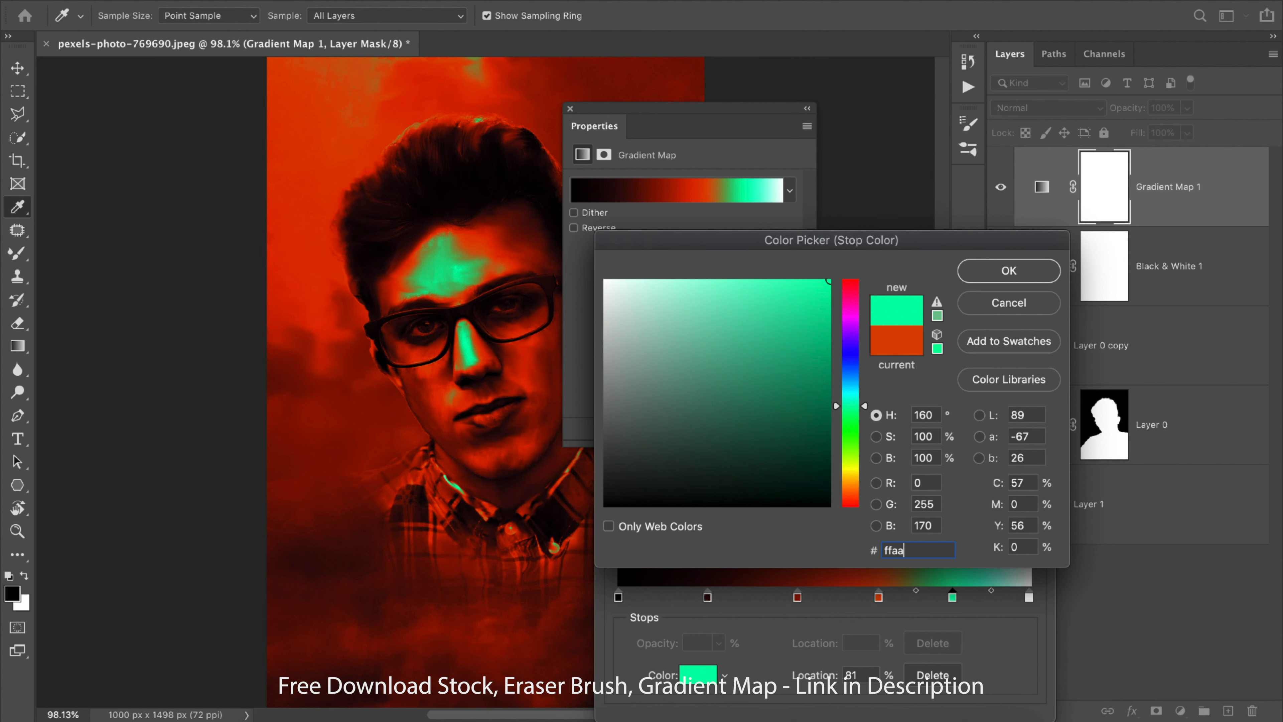
text(23)
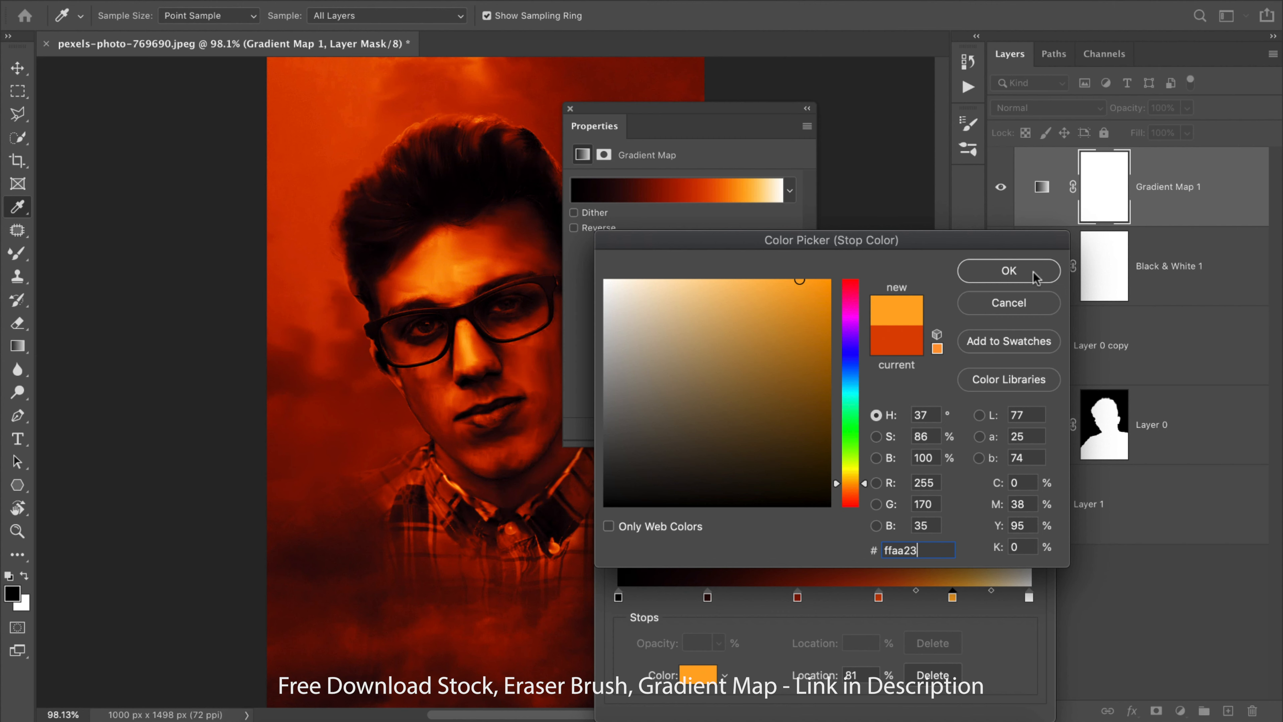
click(1010, 272)
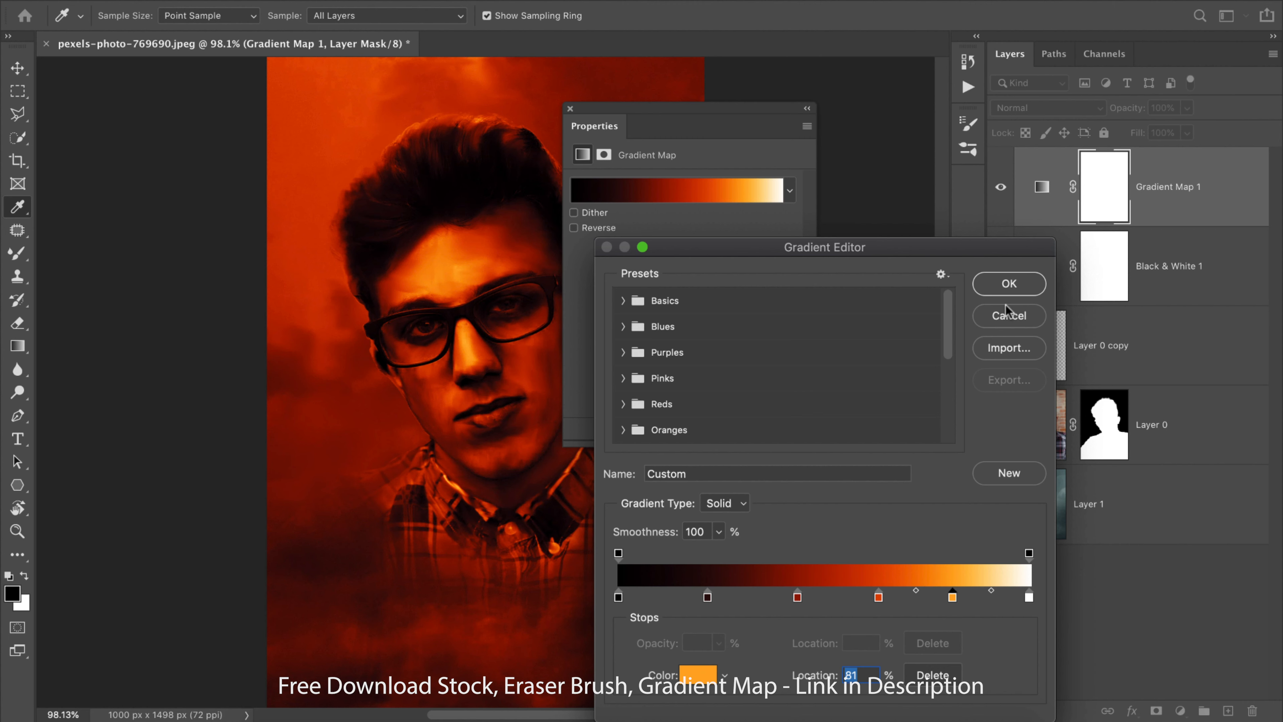
Step: Apply the custom gradient to the Gradient Map adjustment and collapse its properties
click(1009, 283)
key(e)
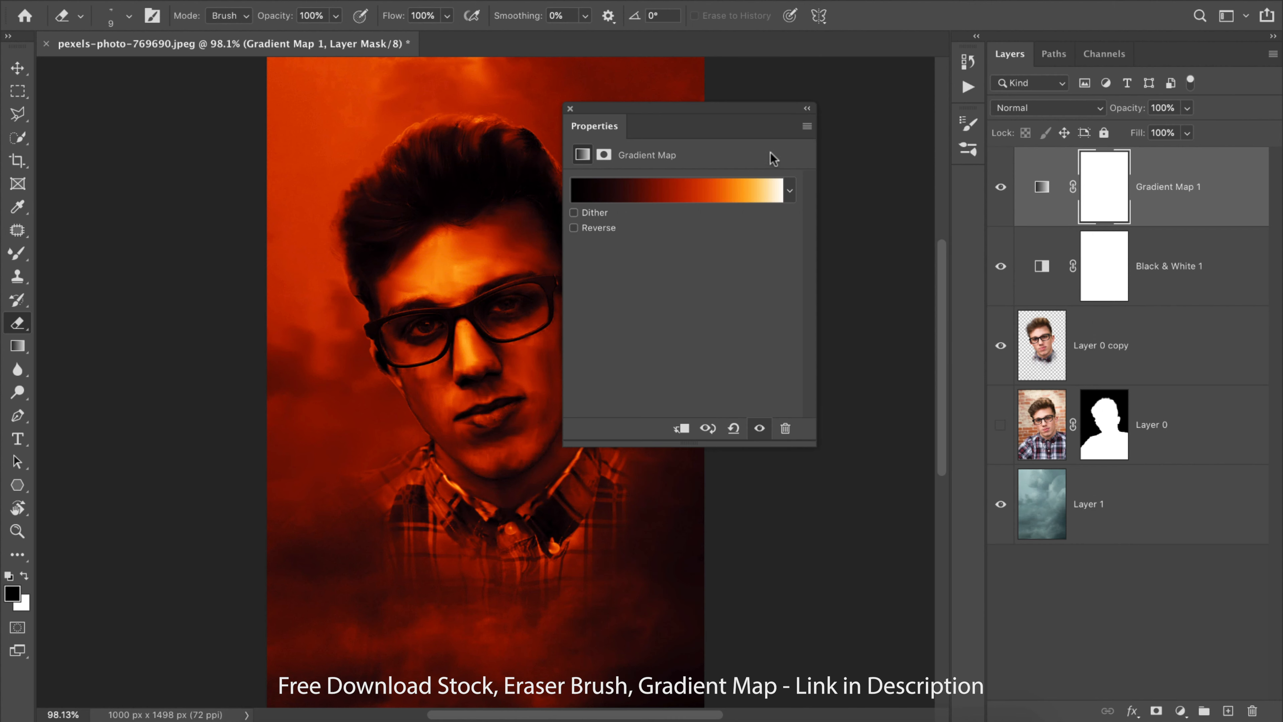
click(733, 191)
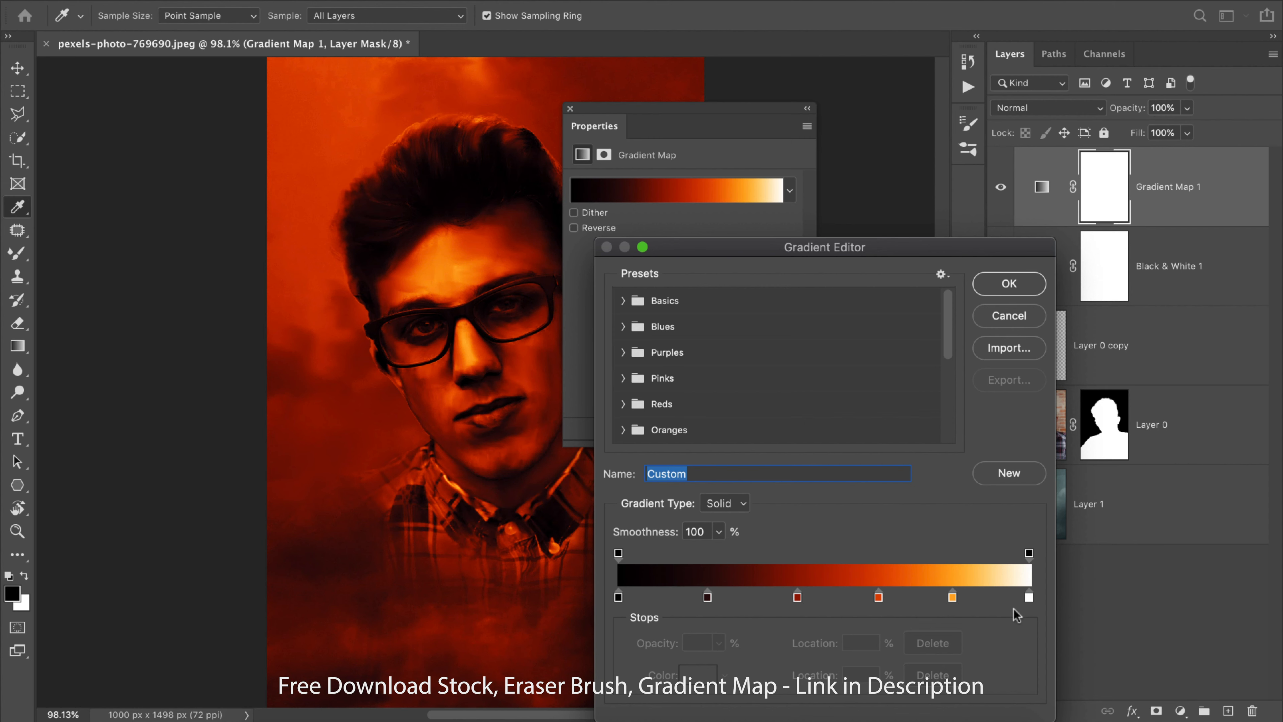
click(1040, 286)
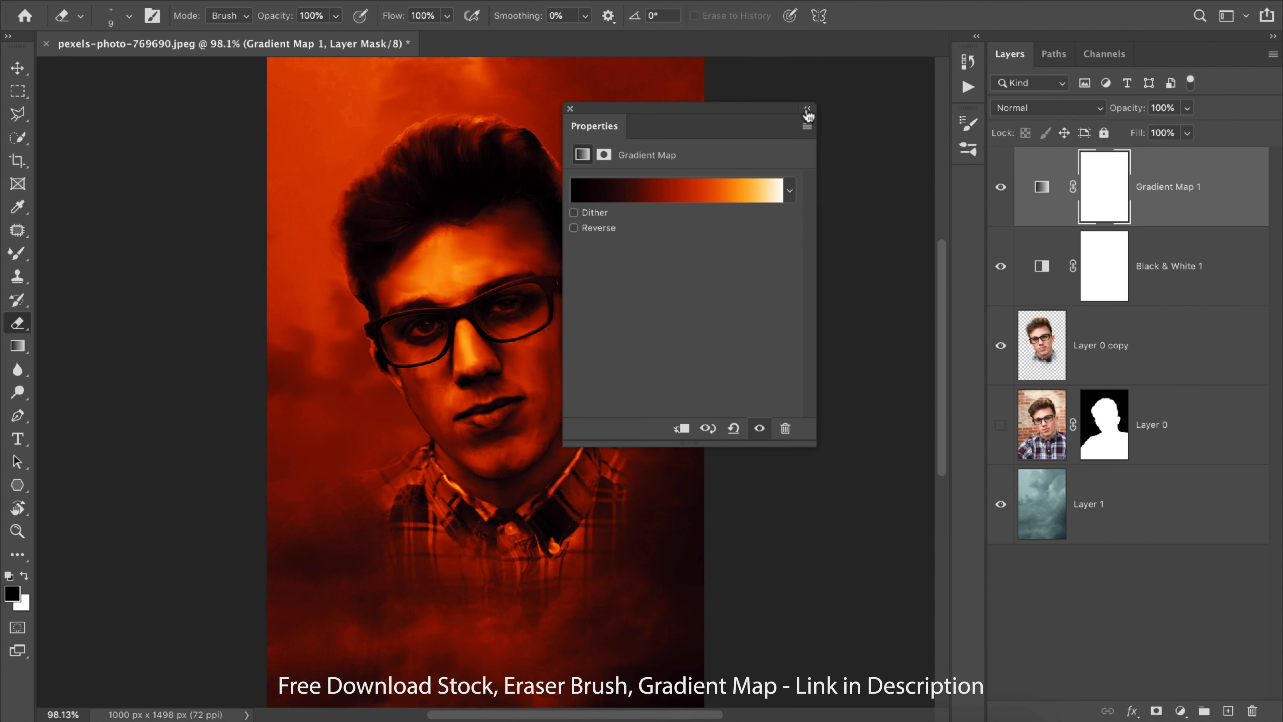
click(806, 110)
click(800, 2)
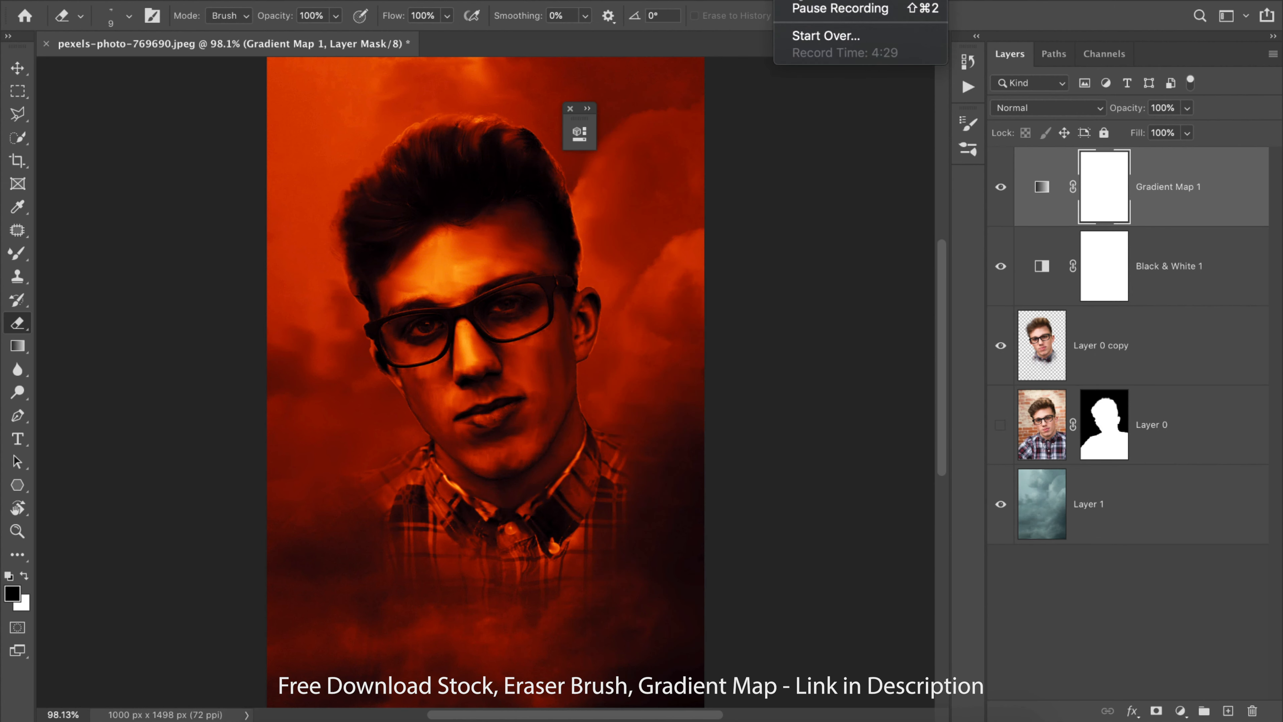
click(799, 2)
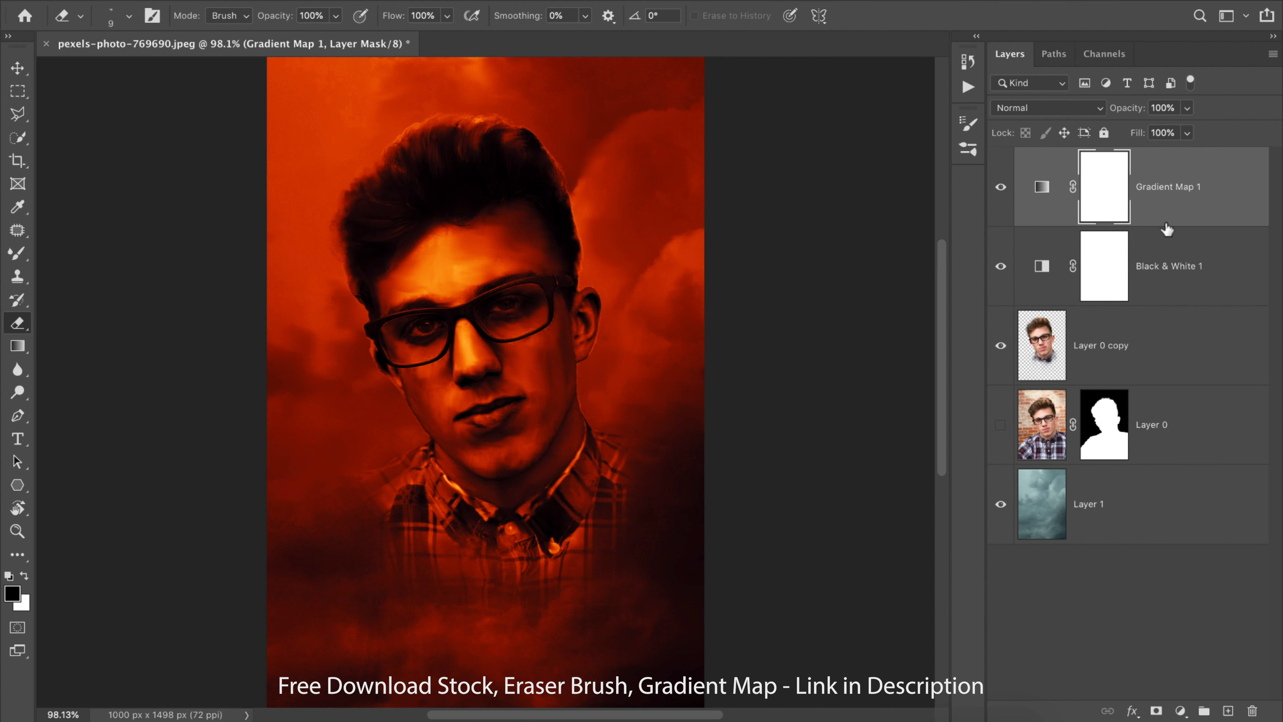
Step: Add two new blank layers between Gradient Map 1 and Black & White 1
click(1227, 712)
key(x)
drag(1183, 206, 1186, 307)
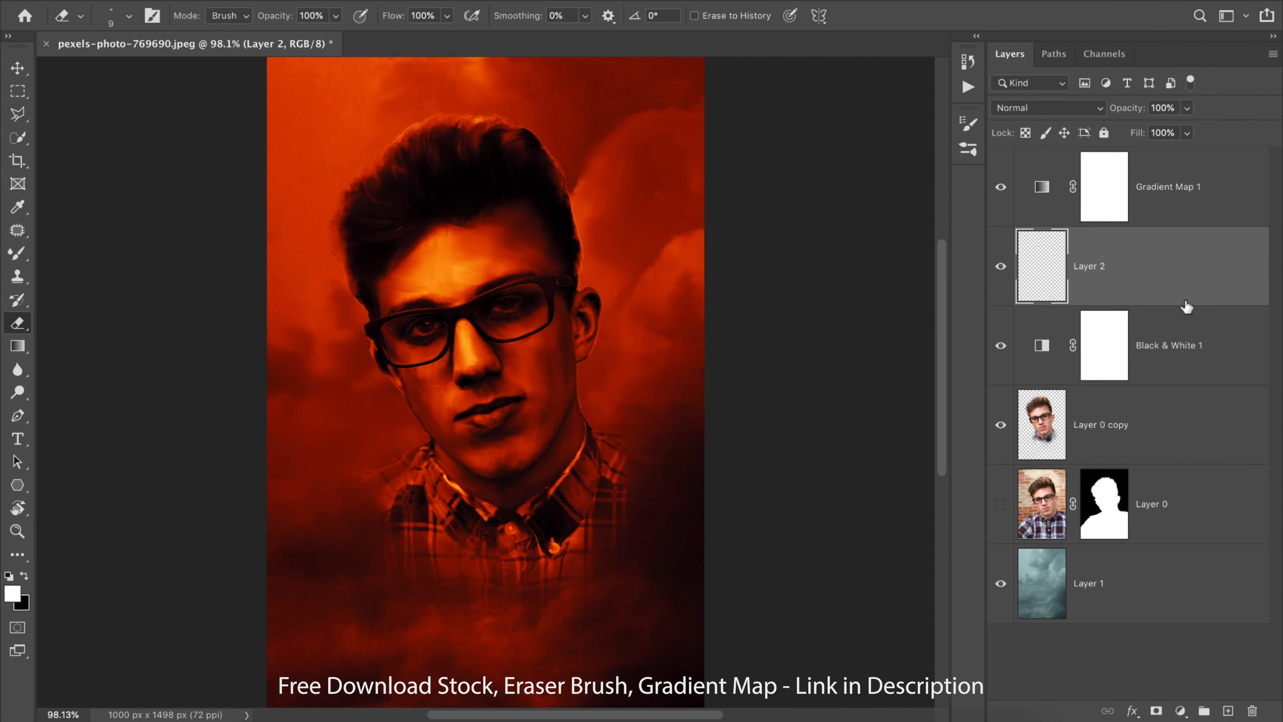
click(1195, 339)
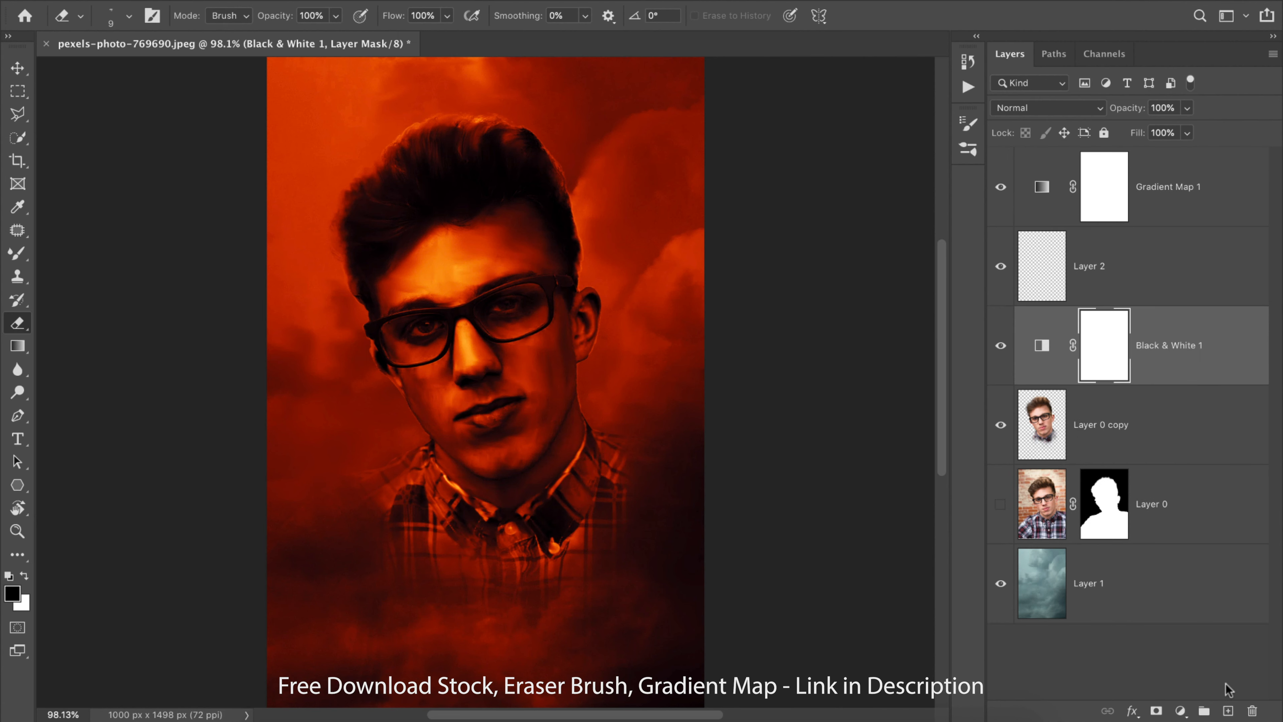
click(1228, 710)
key(x)
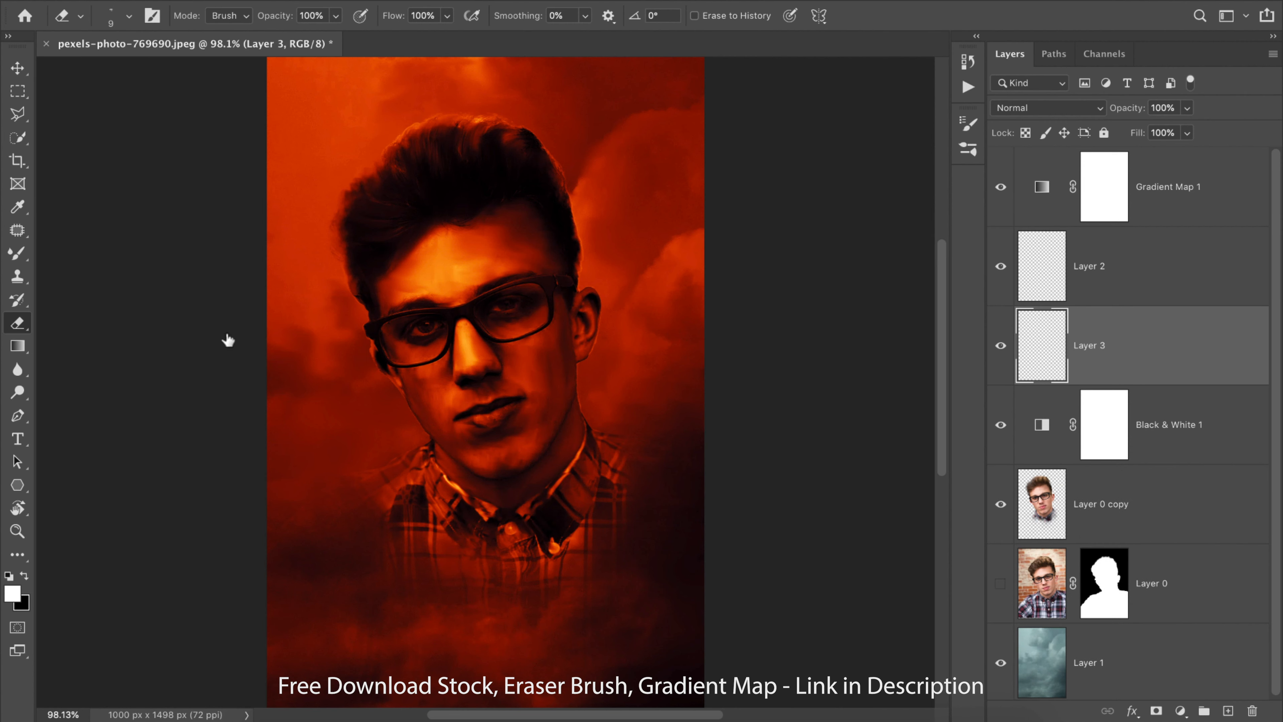
key(x)
Step: Fill the lower of the two new layers with black 000000 and change its blend mode to let the portrait show through
click(13, 592)
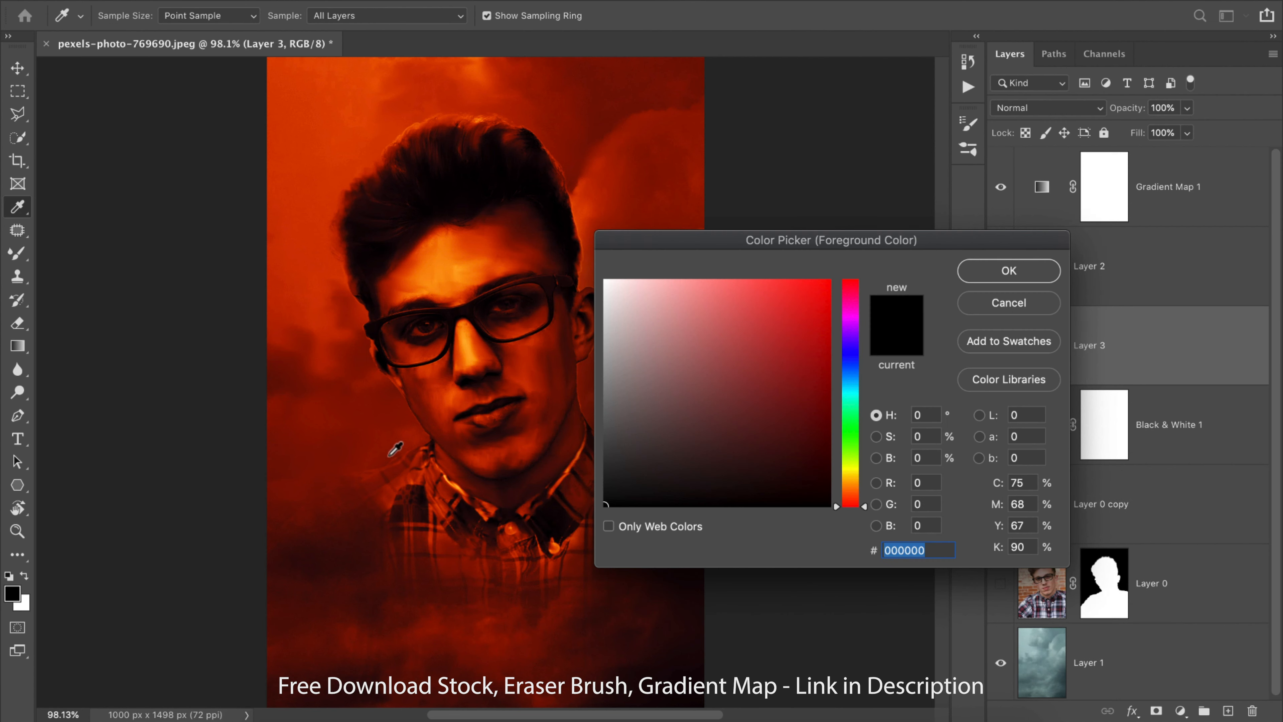
click(1005, 273)
key(e)
key(alt+BackSpace)
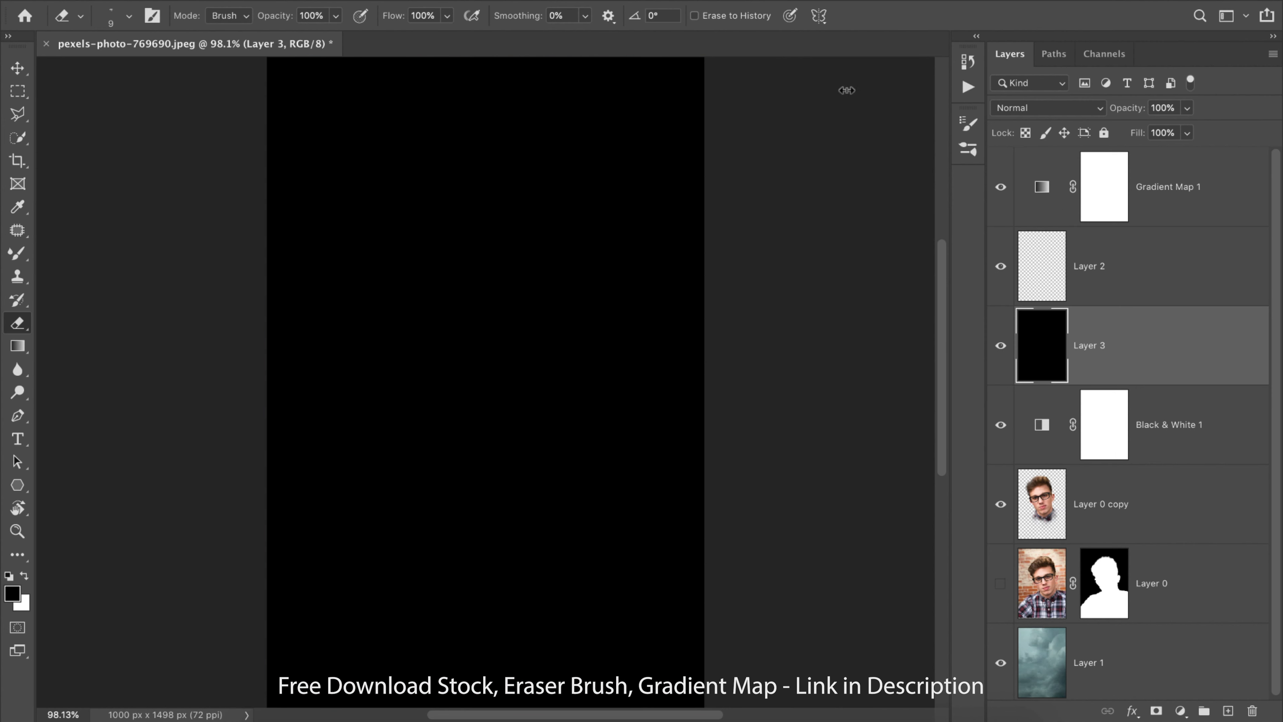
click(1122, 258)
click(1096, 331)
click(1074, 108)
click(1069, 238)
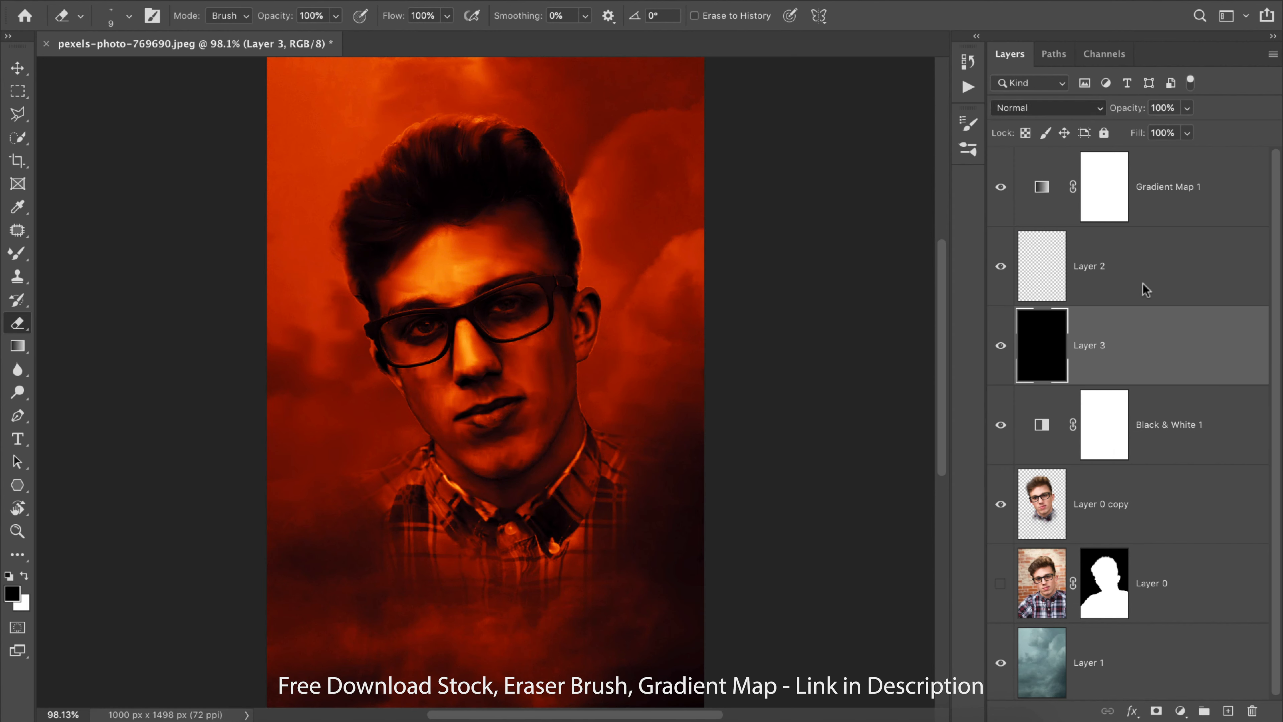
Step: Clip the blank layer and Gradient Map 1 to the black-filled layer beneath them
click(1135, 268)
click(1170, 212)
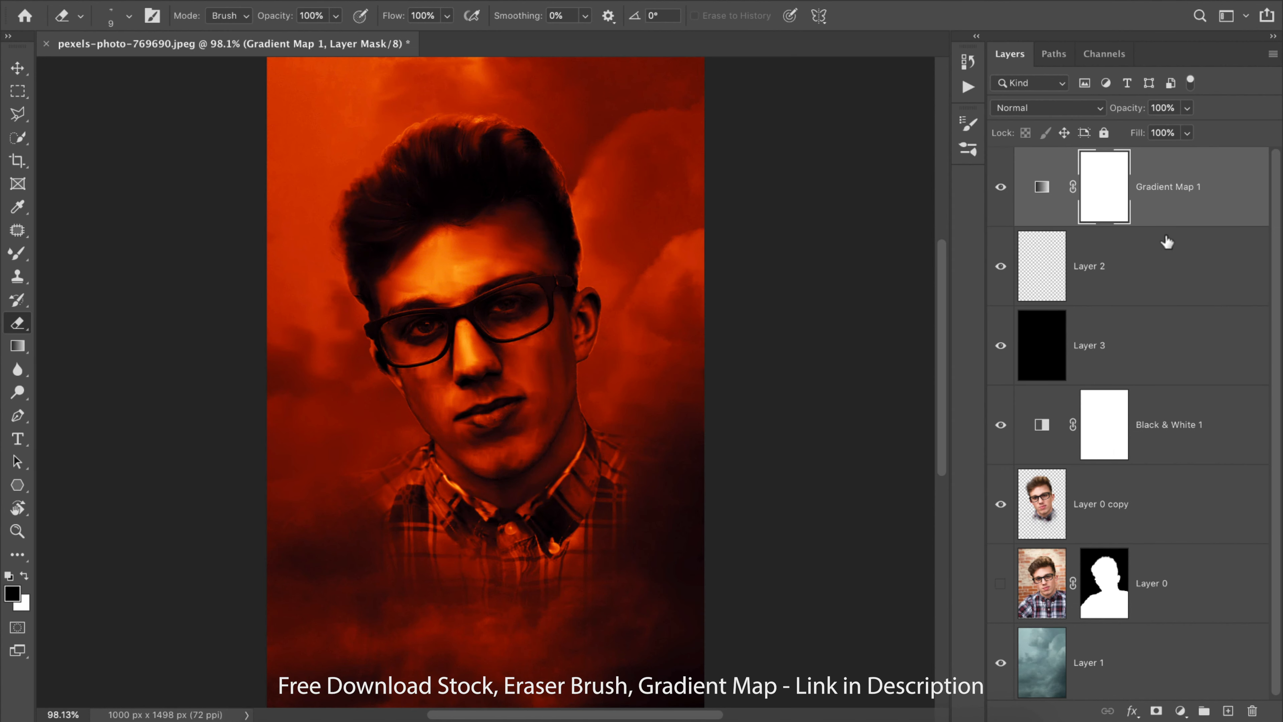
click(1148, 277)
alt+click(1140, 303)
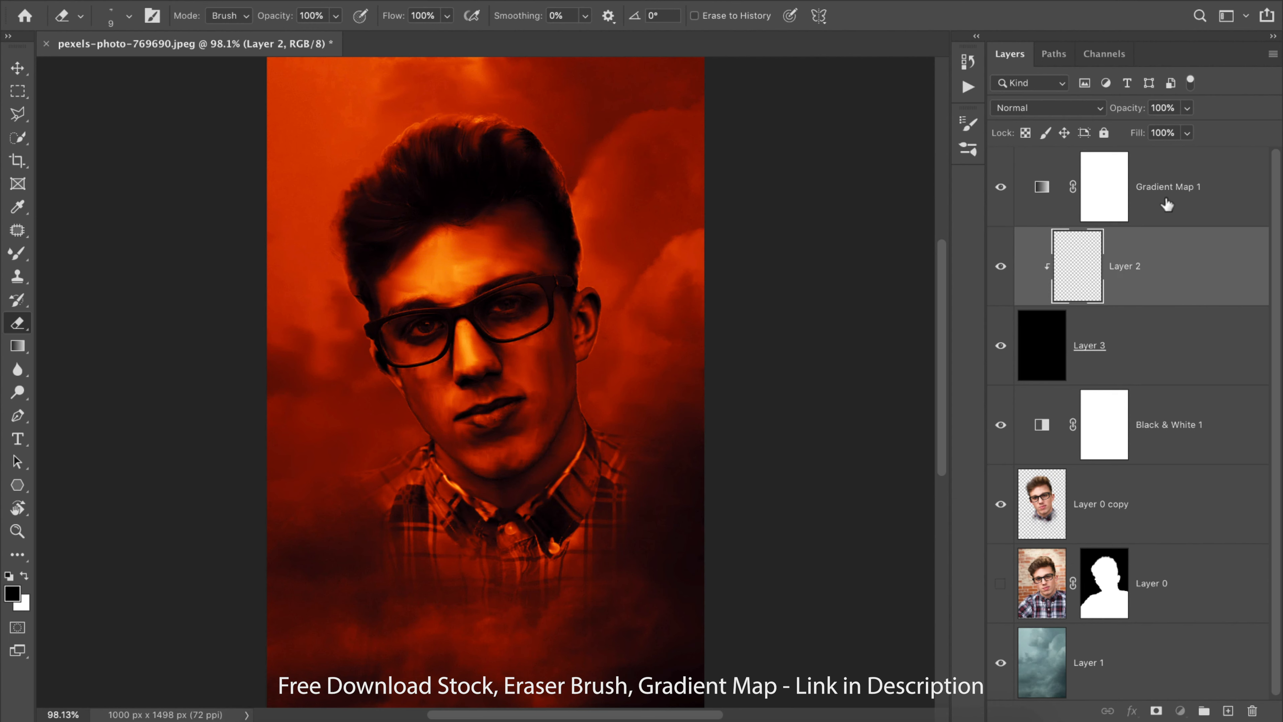
click(1167, 205)
alt+click(1167, 226)
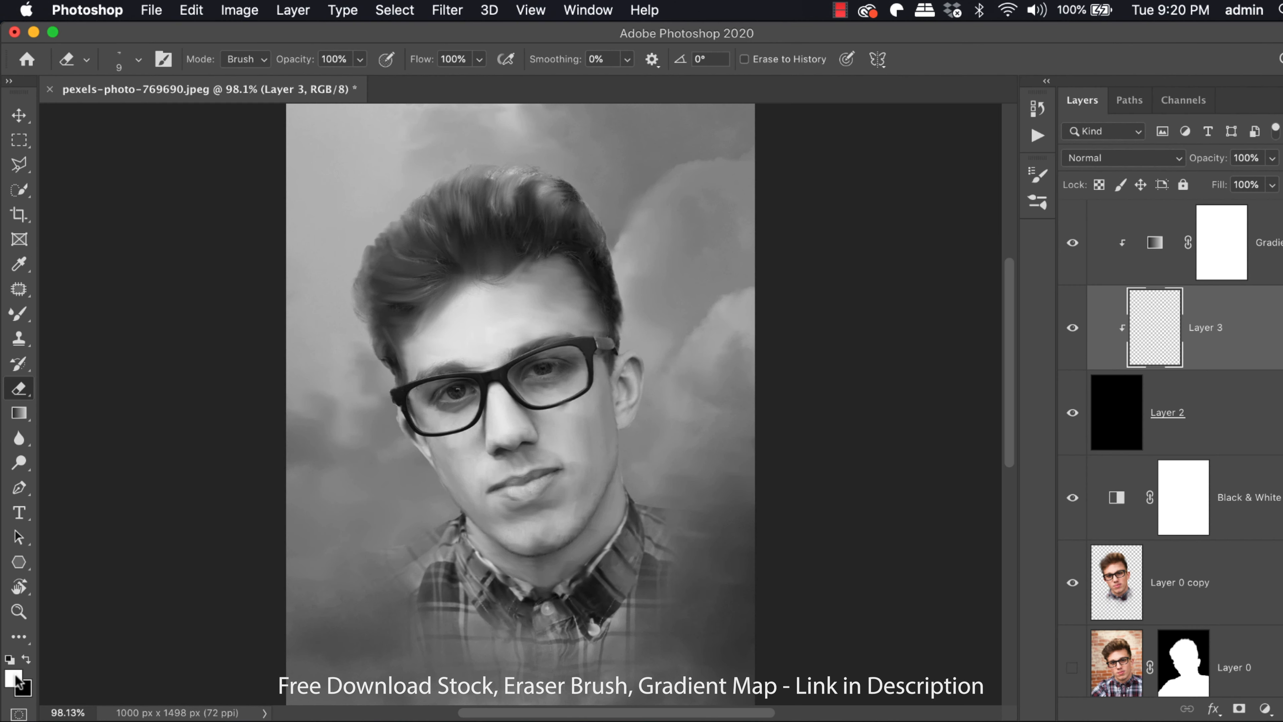
Step: Set the foreground colour to near-white fffefe and switch from the Mixer Brush to the regular Brush tool
click(15, 679)
drag(725, 421, 664, 324)
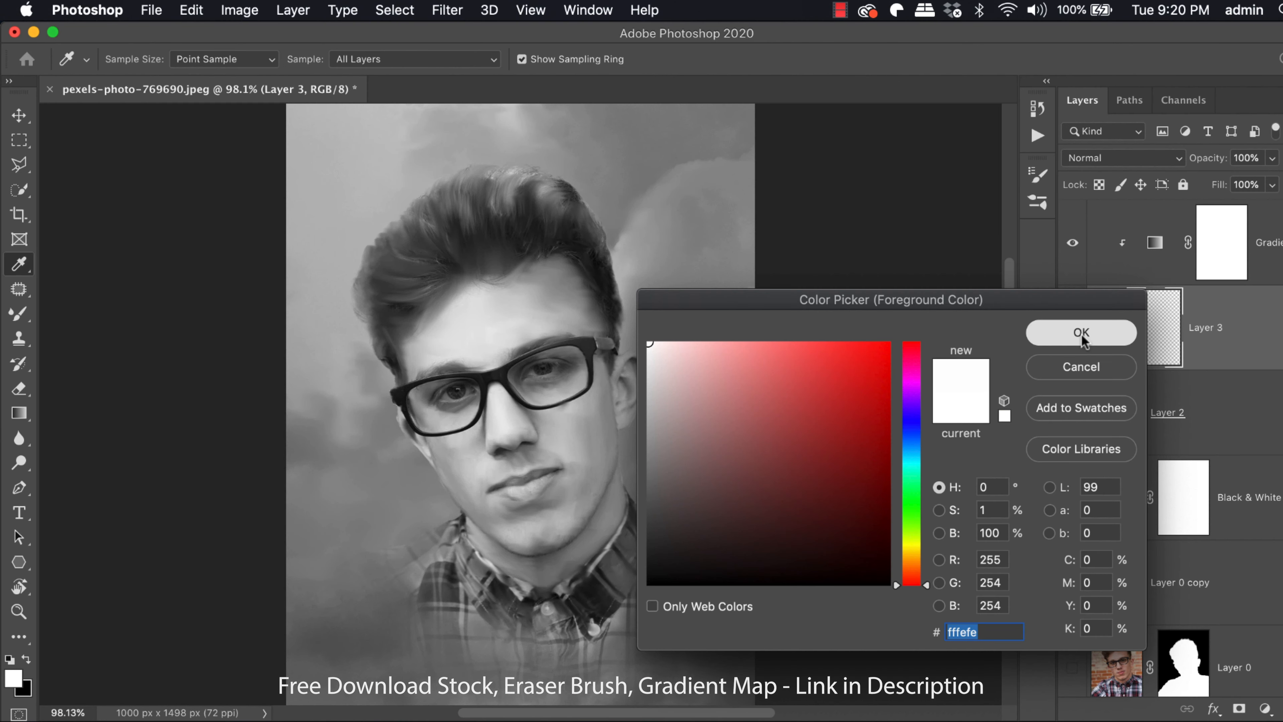
click(1081, 332)
right_click(20, 314)
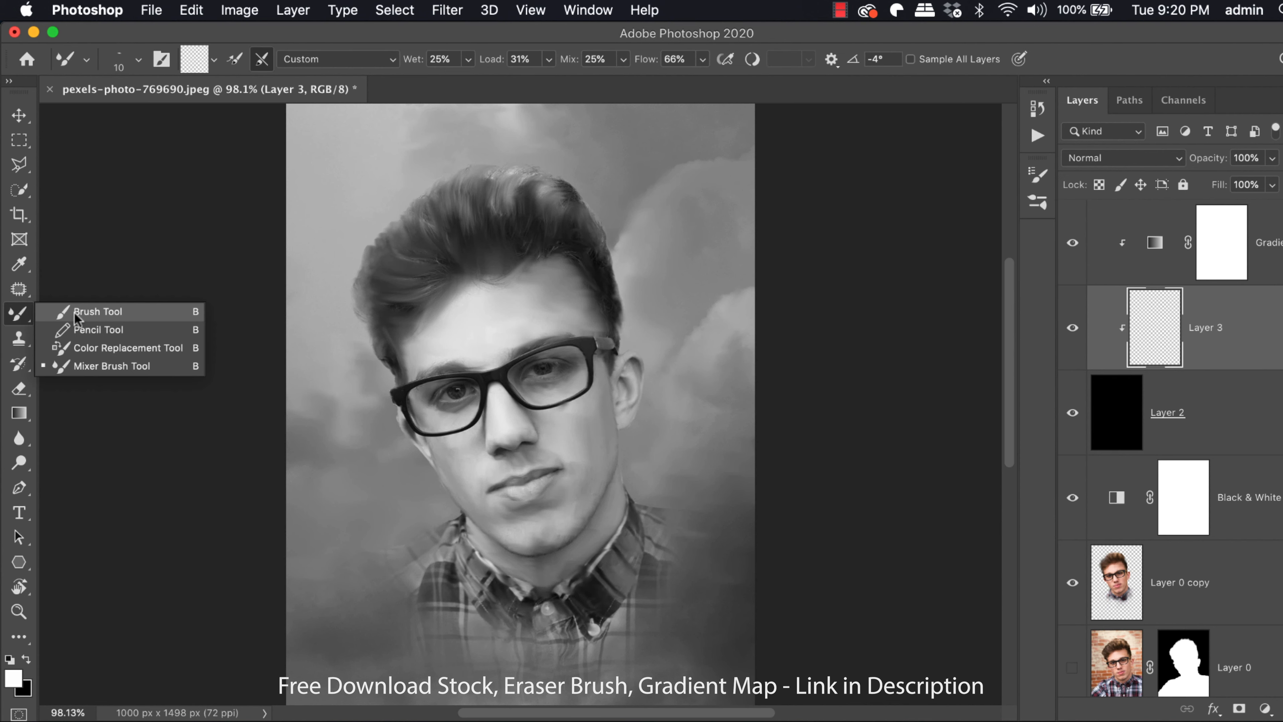
click(74, 316)
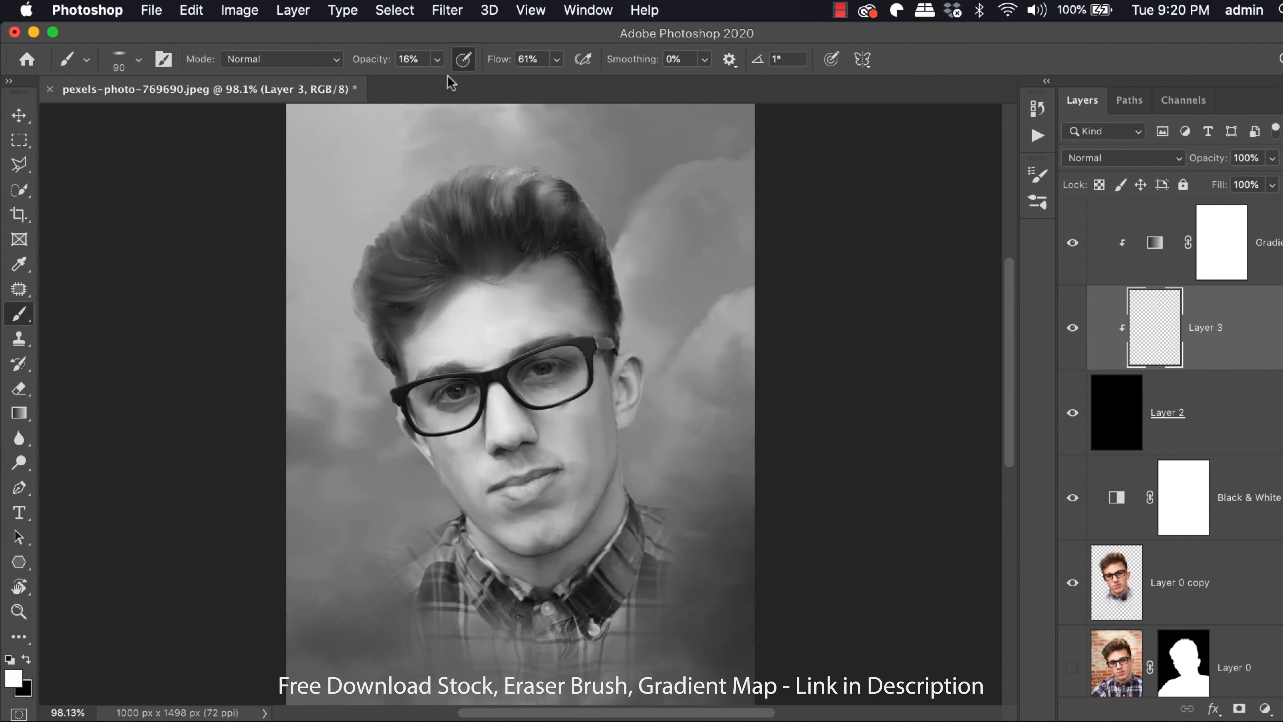
Step: Paint thin glow strokes down the left outer edge of the hair on the clipped blank layer, using a 10 px brush at 71% opacity
key(z)
scroll(454, 328, up, 1)
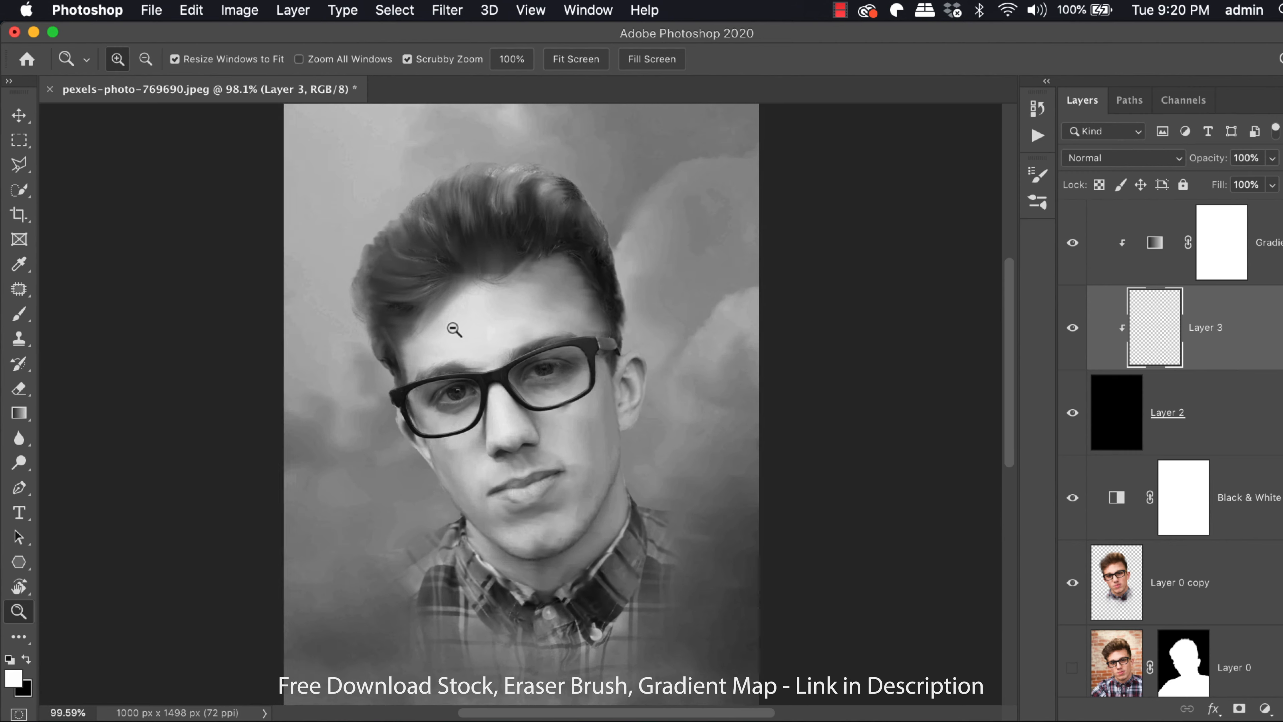
drag(454, 329, 552, 349)
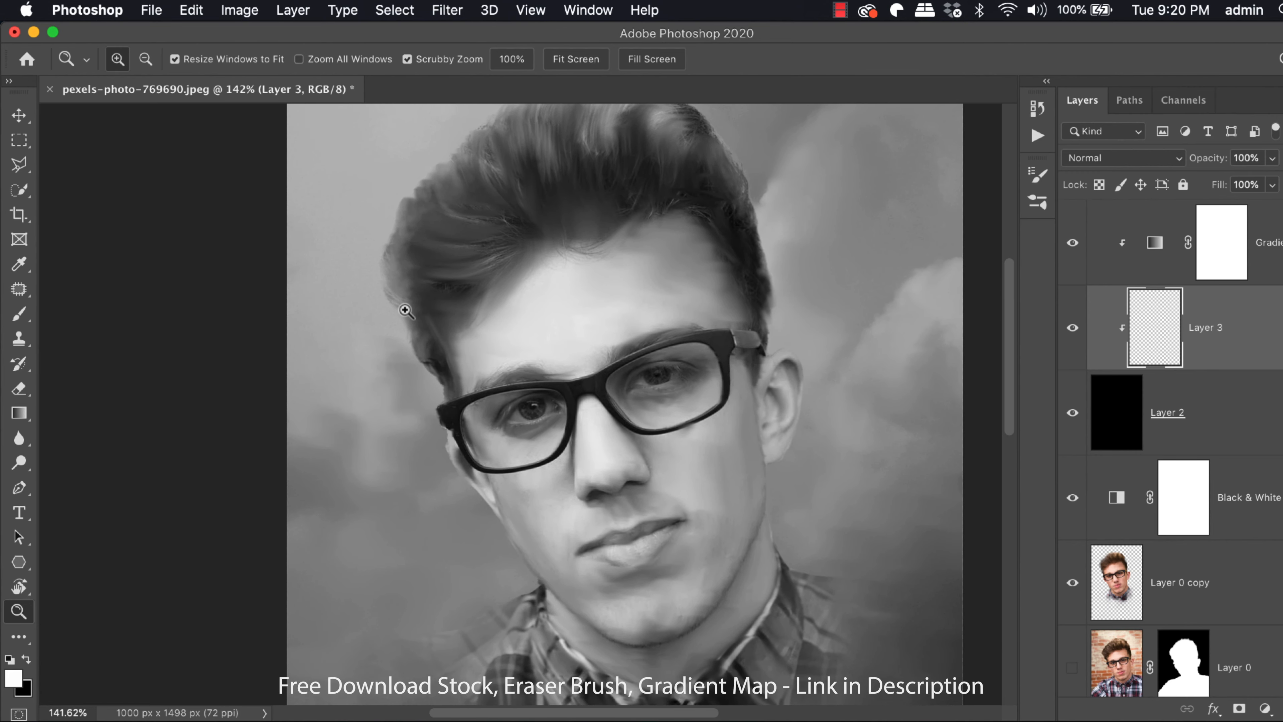
key(b)
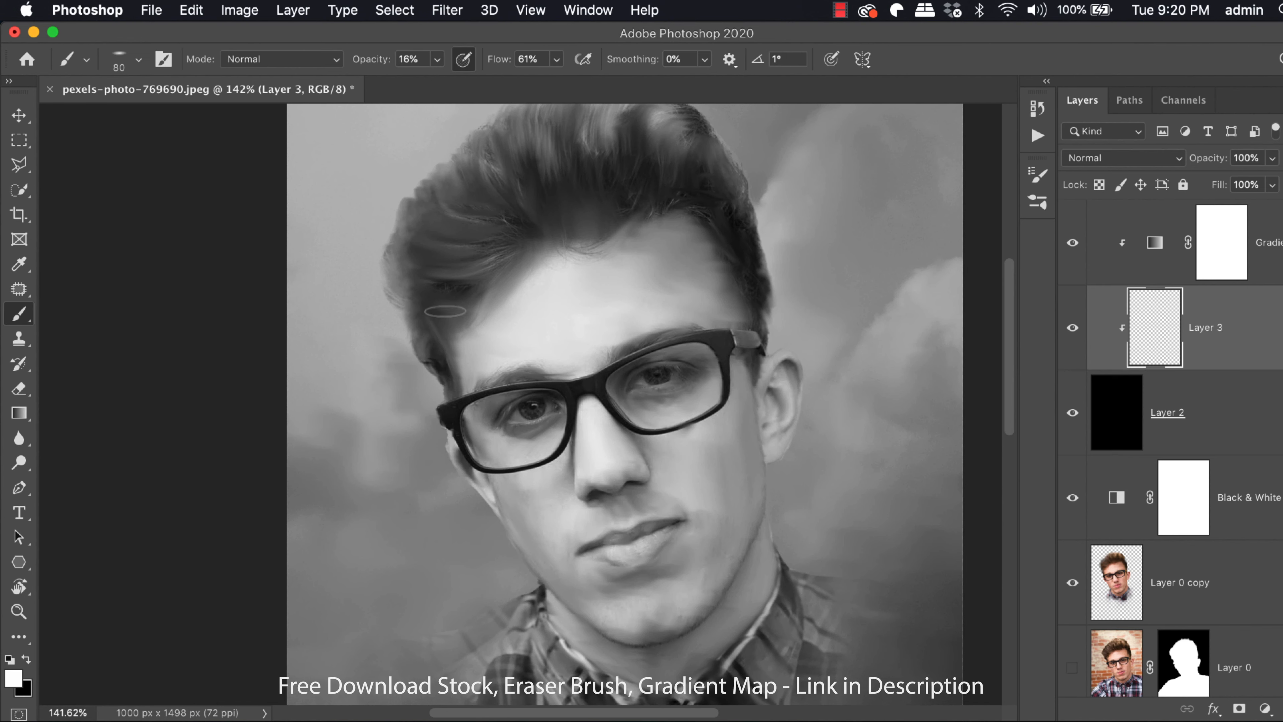
key(bracketleft)
key(bracketleft)
key(bracketleft)
drag(374, 60, 423, 62)
mouse_move(403, 273)
mouse_down()
mouse_move(399, 259)
mouse_move(404, 306)
mouse_up()
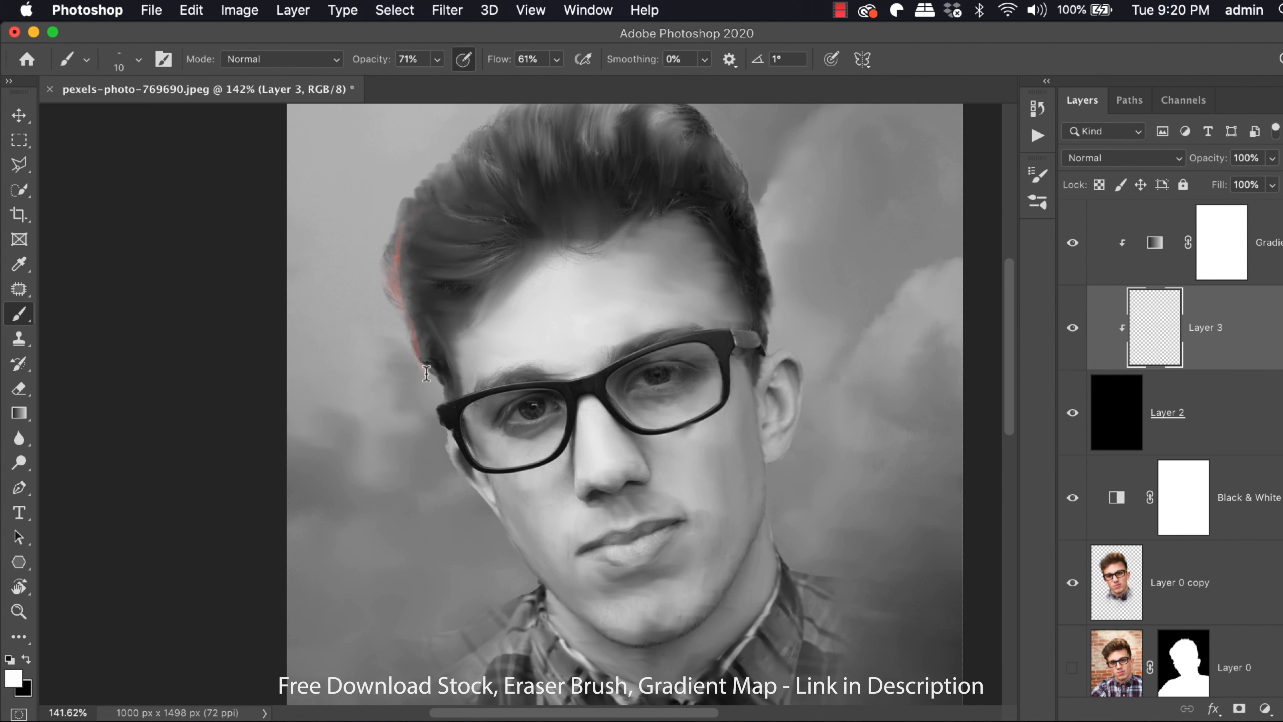
Step: Add glow strokes at the left sideburn, along the nose and into the side hair, enlarging the brush up to 25 px
drag(433, 364, 442, 378)
key(bracketright)
drag(411, 268, 452, 274)
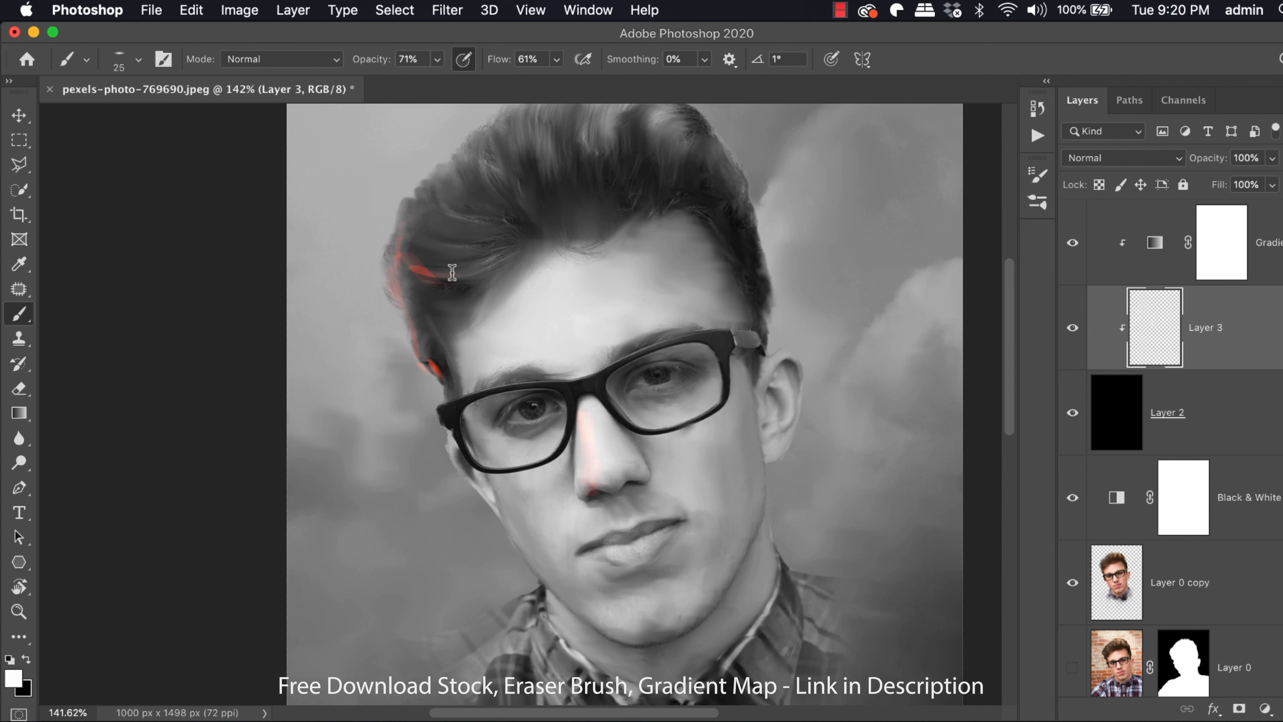
Step: Lower the brush opacity to 62% and paint glowing strands throughout the hair on the left side of the head
drag(378, 59, 372, 60)
drag(465, 218, 479, 324)
mouse_move(410, 366)
mouse_down()
mouse_move(440, 448)
mouse_move(431, 391)
mouse_move(462, 439)
mouse_move(447, 457)
mouse_move(427, 437)
mouse_move(461, 463)
mouse_up()
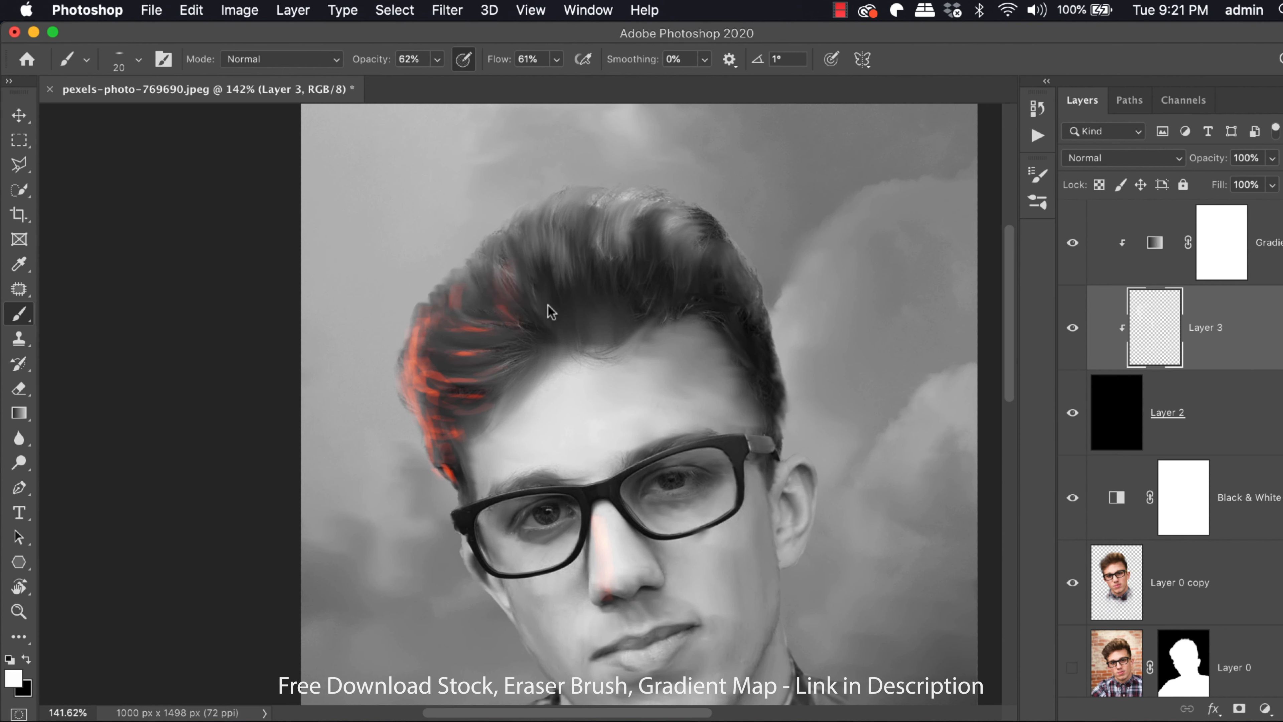
Step: Lower the brush opacity to 49% and paint glow strokes across the top and right side of the hair, varying the brush size
drag(381, 64, 362, 69)
key(bracketright)
key(bracketright)
key(bracketright)
drag(668, 260, 742, 297)
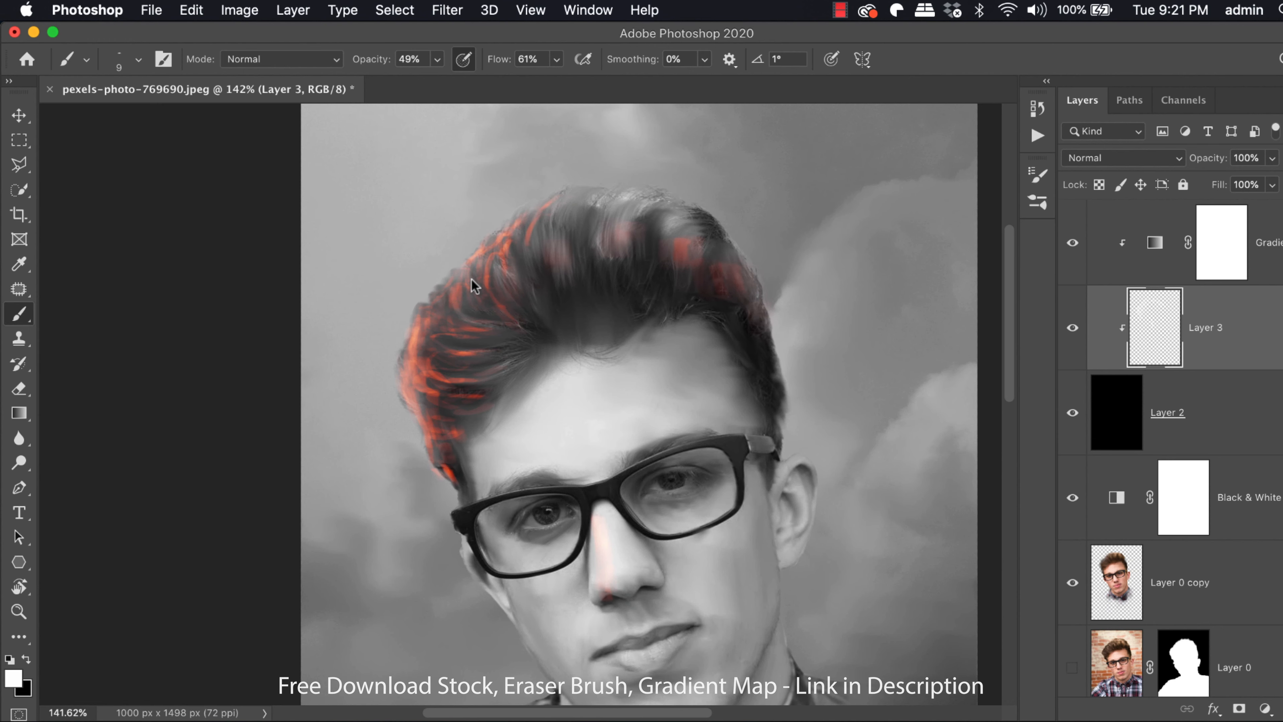
Step: Lower the Reds in the Black & White adjustment layer to darken the portrait's skin tones, and collapse its settings
key(super+0)
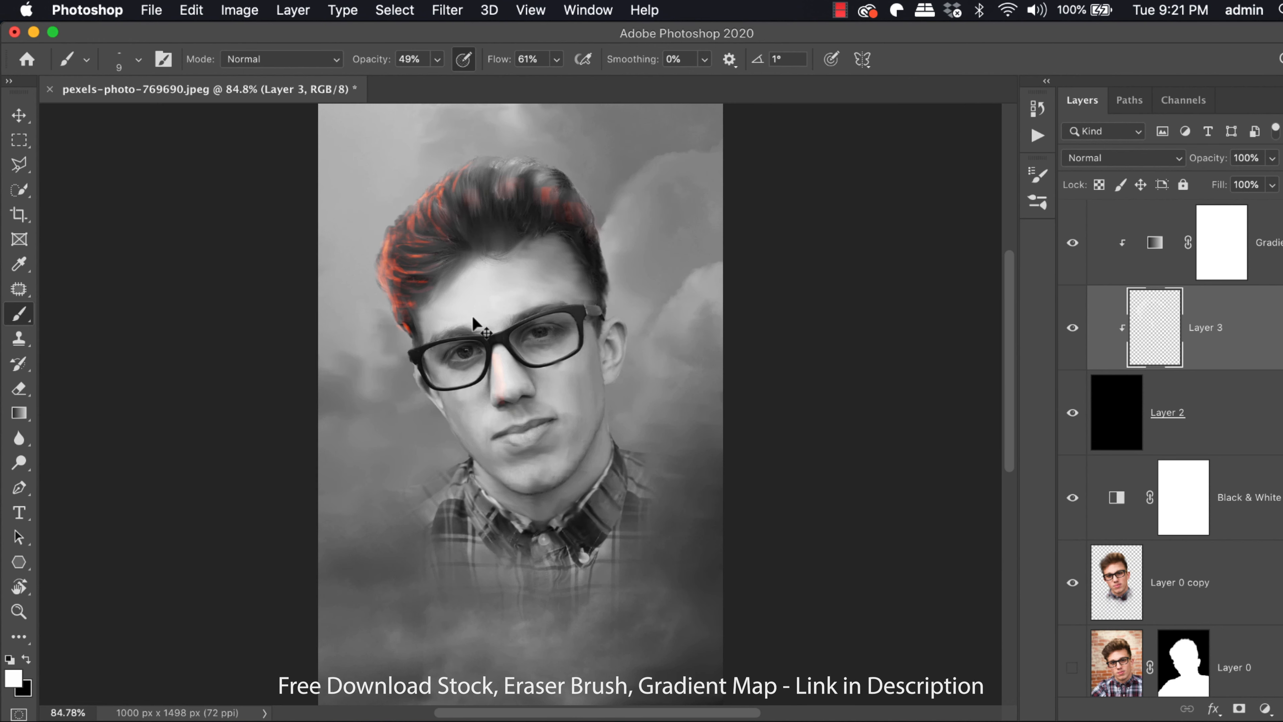
key(z)
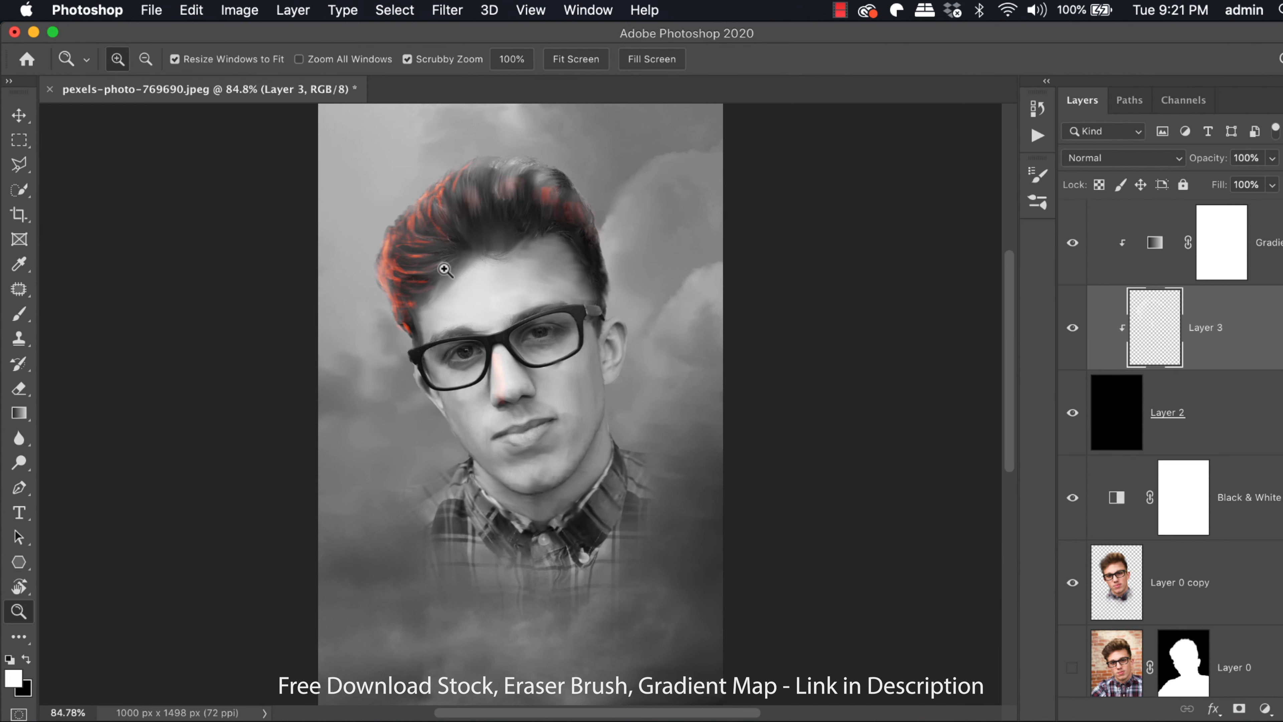
mouse_move(444, 267)
mouse_down()
mouse_move(482, 278)
mouse_move(499, 397)
mouse_move(524, 367)
mouse_up()
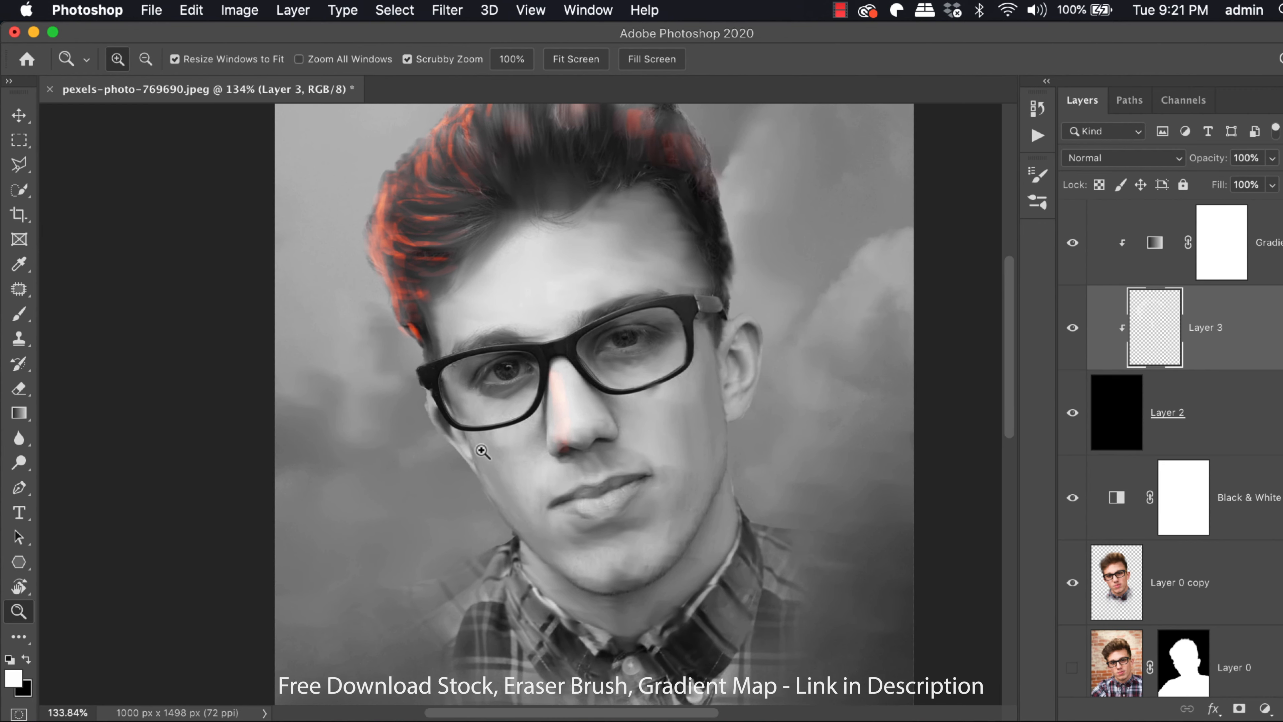
key(b)
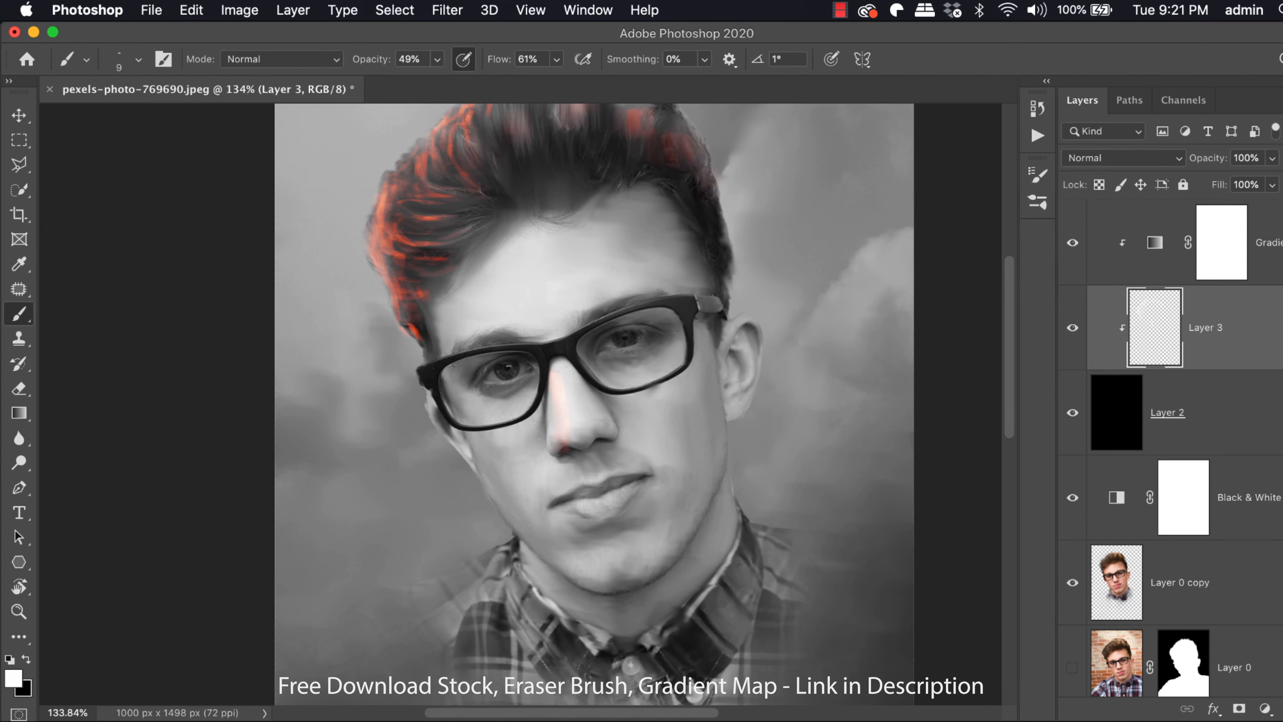
click(1243, 506)
double_click(1115, 512)
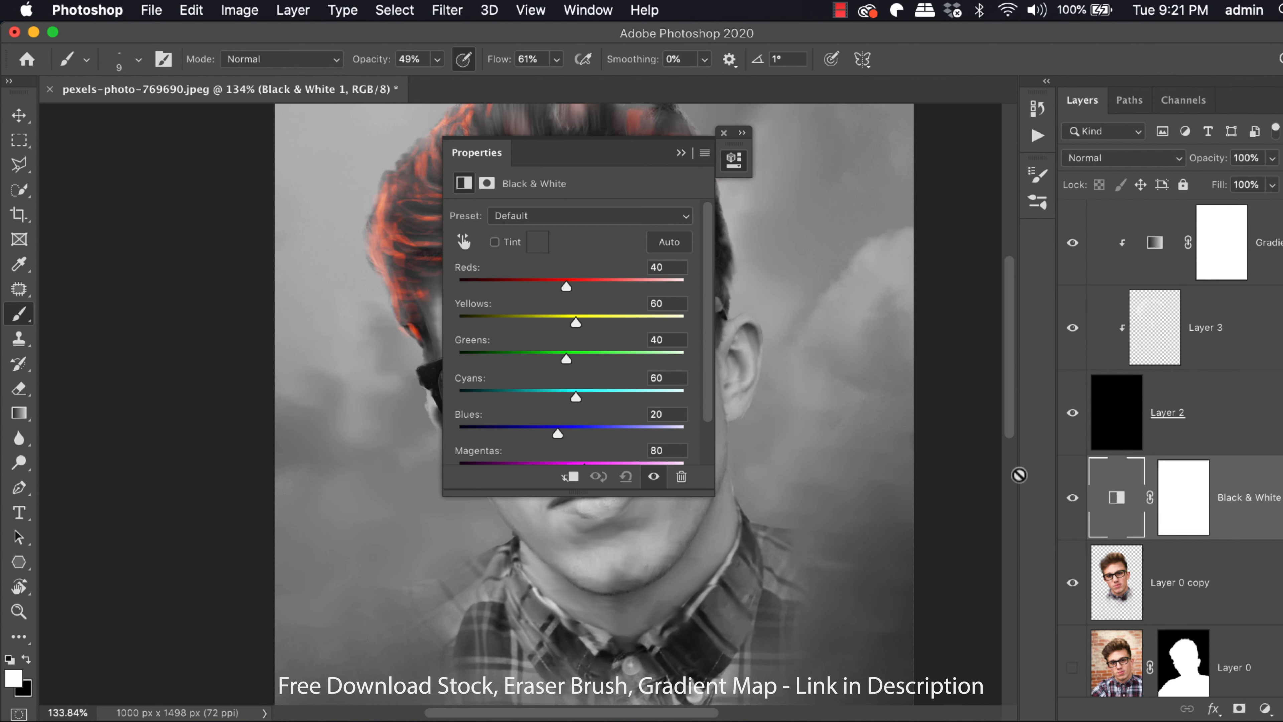
drag(639, 162, 898, 213)
drag(826, 339, 783, 348)
drag(833, 207, 879, 212)
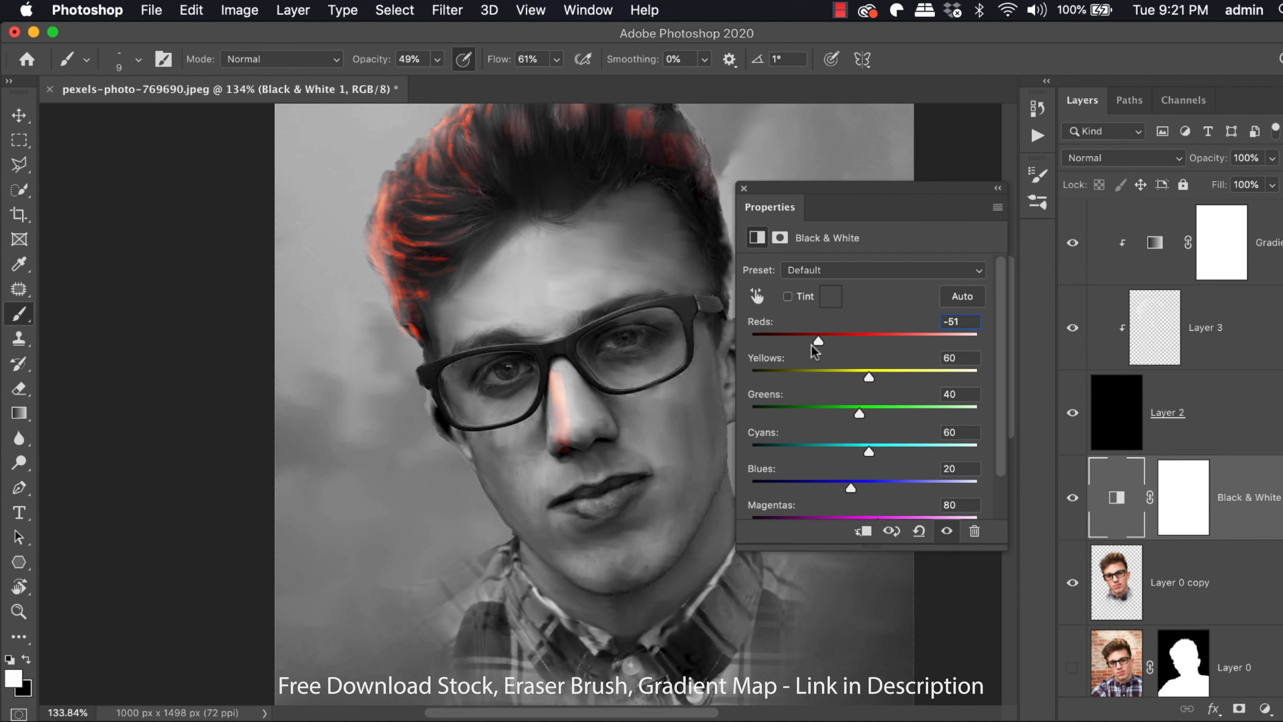
drag(815, 347, 861, 376)
click(998, 188)
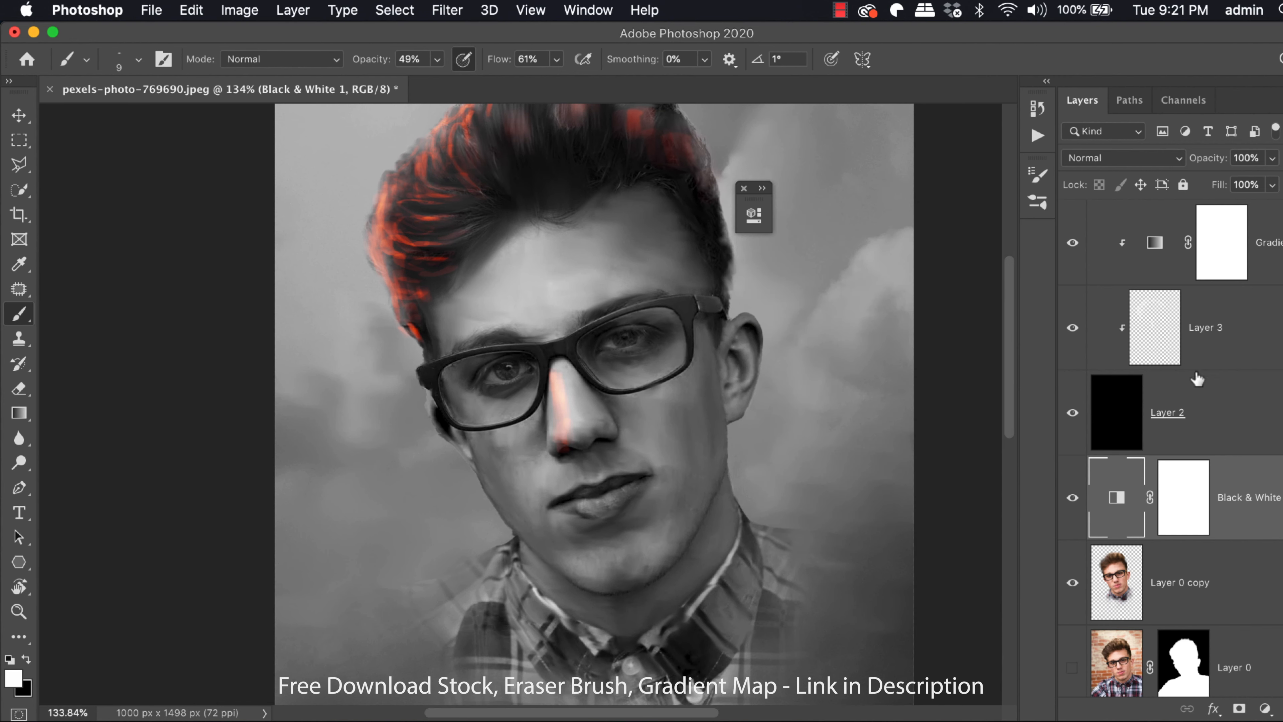
Step: Paint a thin glow line on Layer 3 down the outer edge of the left ear and jaw
click(1147, 337)
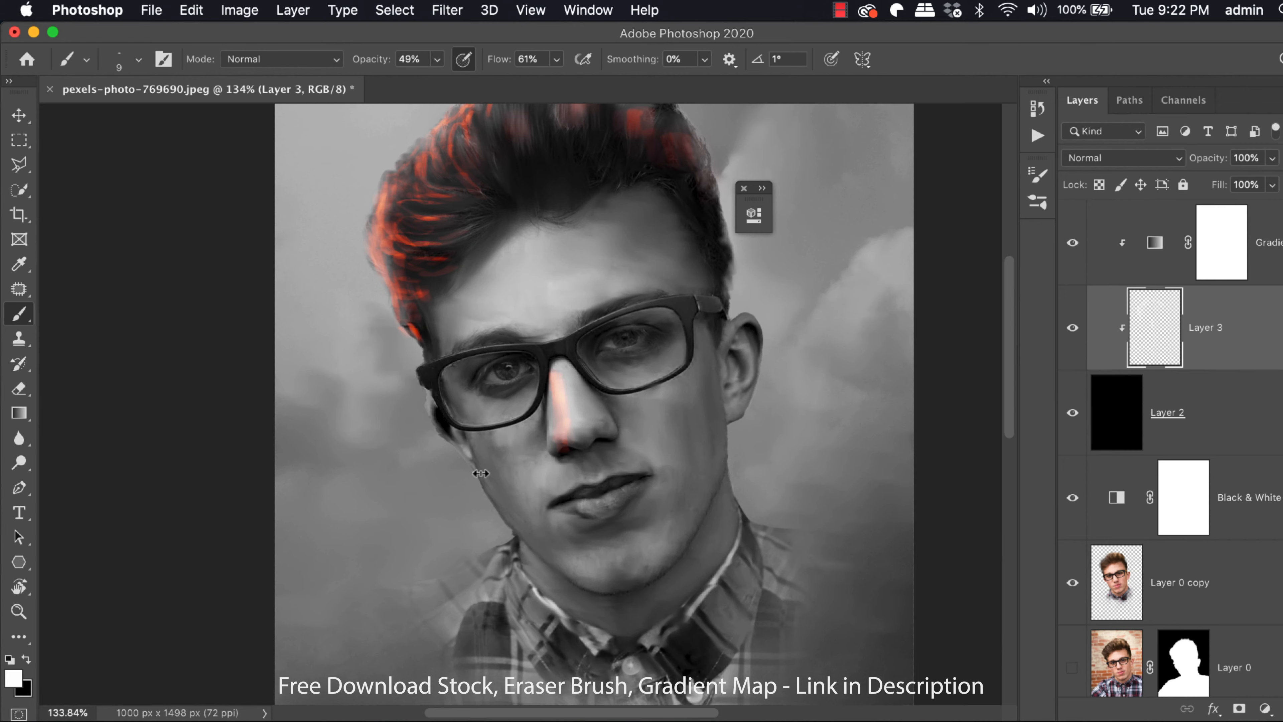
drag(480, 459, 543, 456)
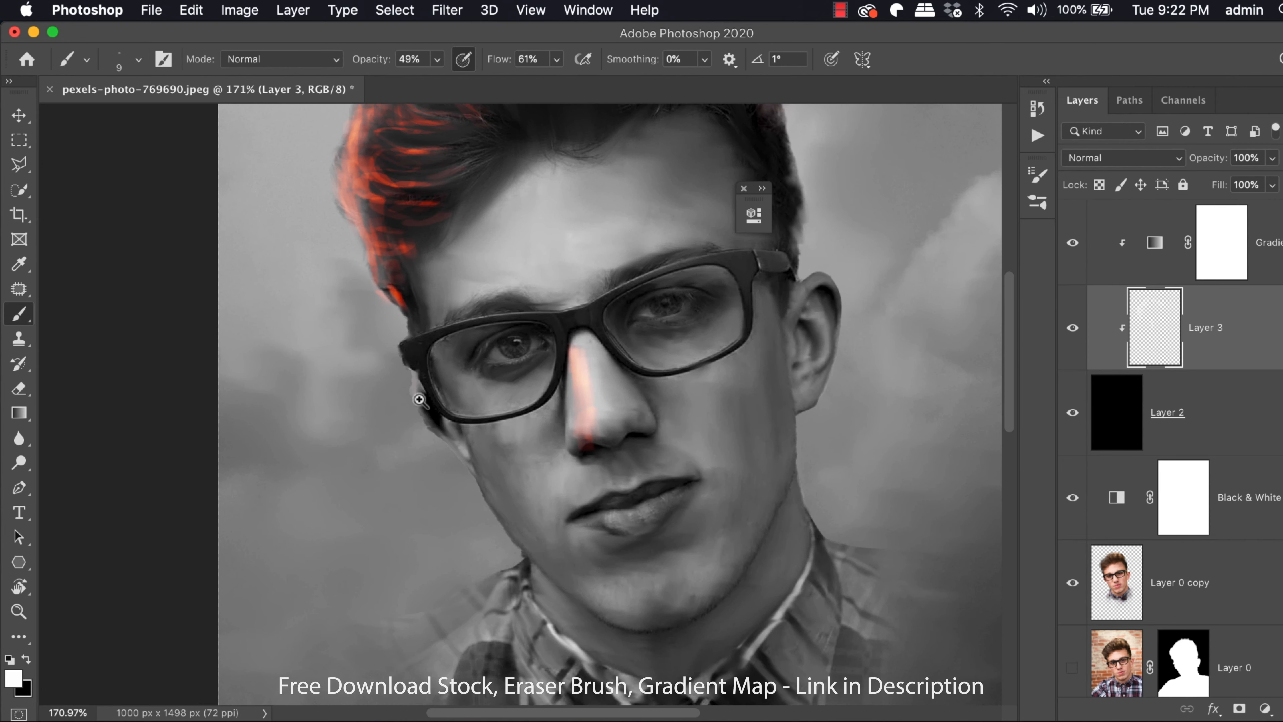
drag(419, 399, 528, 560)
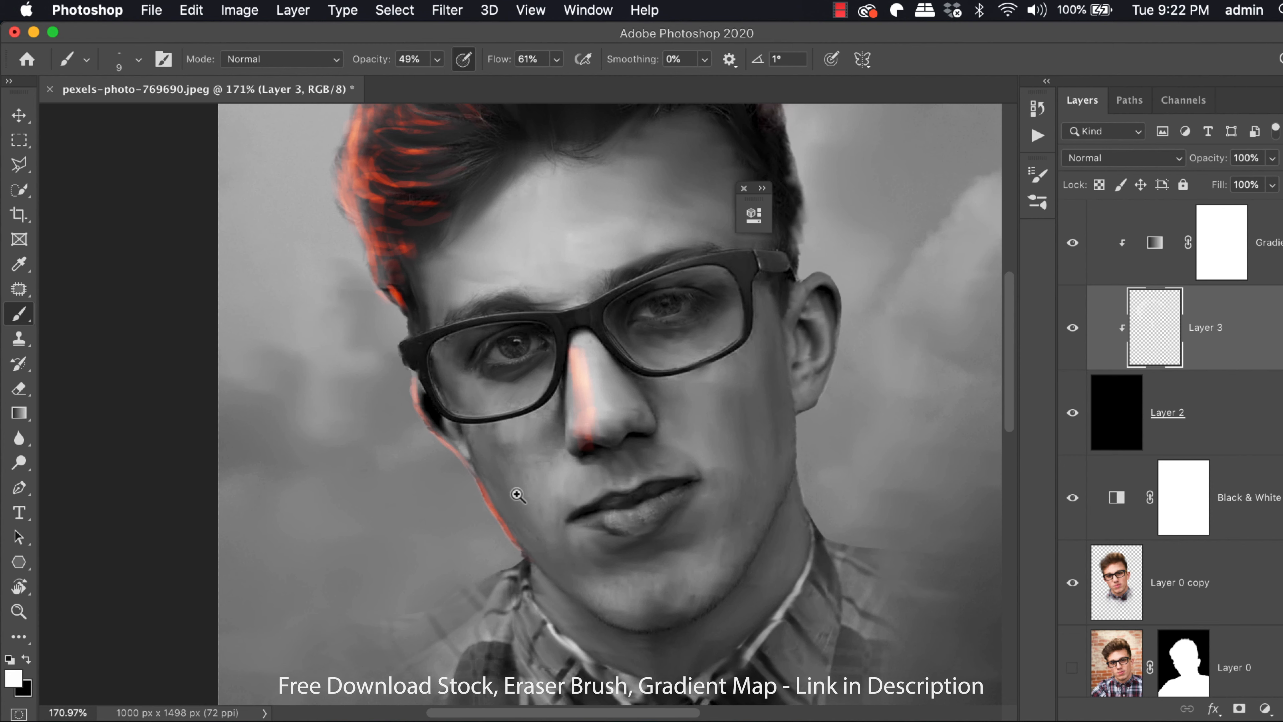
Step: Paint small glow touches on the left eye, the nose and the lower lip at 49% brush opacity
click(516, 340)
drag(516, 350, 519, 350)
drag(544, 430, 543, 420)
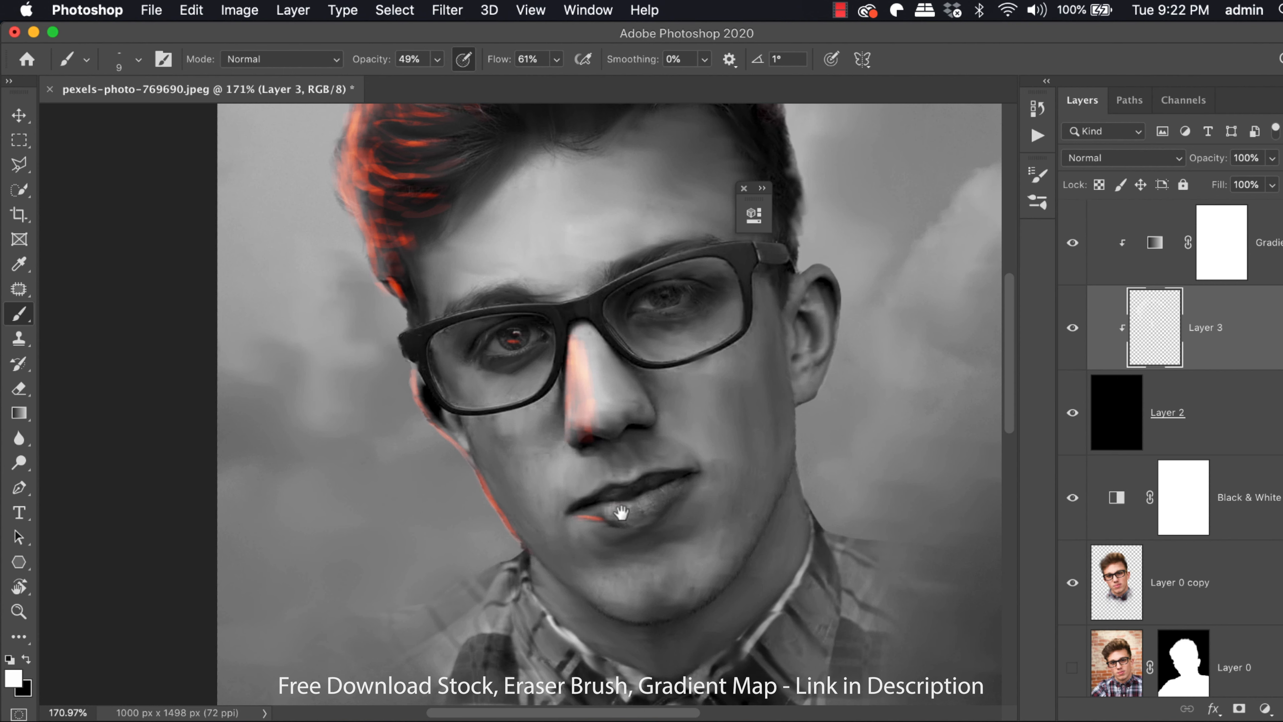
drag(607, 512, 628, 506)
Step: Enlarge the brush and paint soft glow above the upper lip and over both cheeks
key(bracketright)
key(bracketright)
key(bracketright)
key(bracketright)
key(bracketright)
key(bracketright)
drag(624, 456, 631, 469)
key(bracketright)
key(bracketright)
key(bracketright)
key(bracketright)
key(bracketright)
mouse_move(518, 428)
mouse_down()
mouse_move(550, 469)
mouse_move(537, 458)
mouse_up()
key(bracketright)
key(bracketright)
drag(500, 390, 531, 456)
key(bracketright)
mouse_move(670, 396)
mouse_down()
mouse_move(695, 348)
mouse_move(706, 394)
mouse_move(681, 376)
mouse_move(713, 434)
mouse_up()
Step: Reduce the brush to 40 px and paint a glow patch on the chin
key(bracketleft)
key(bracketleft)
key(bracketleft)
key(bracketleft)
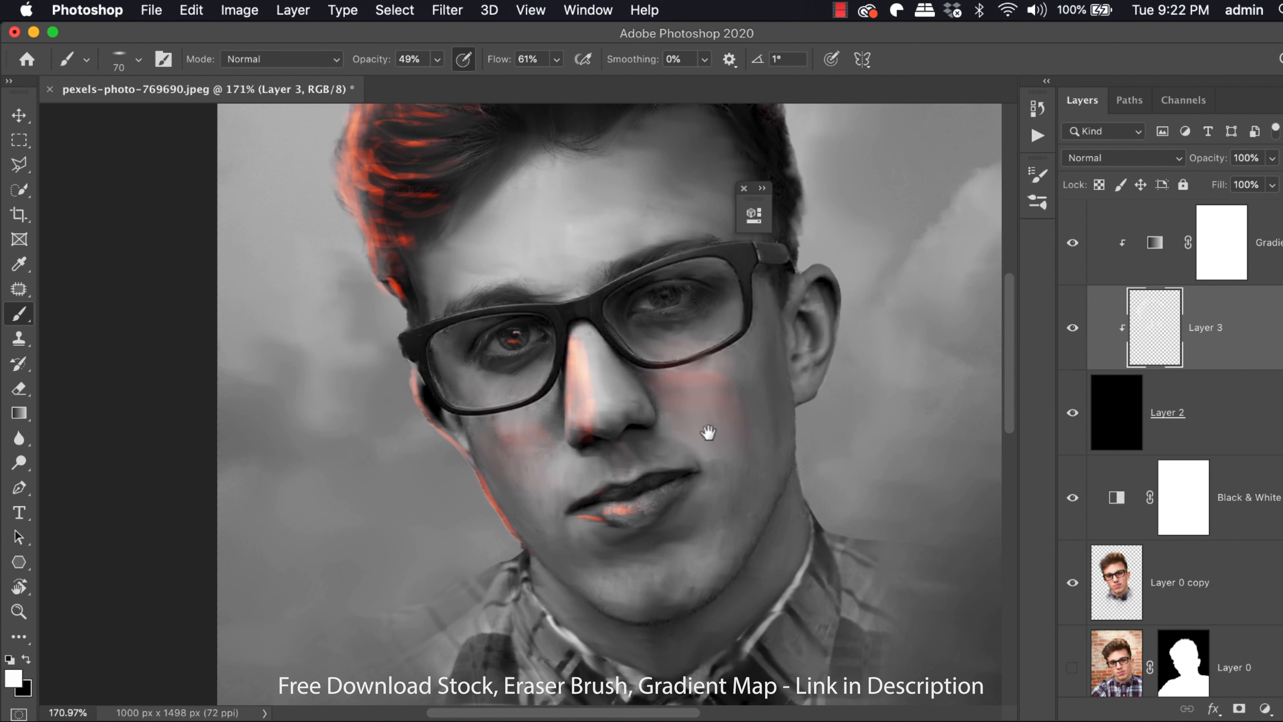
key(bracketleft)
key(bracketleft)
key(bracketleft)
mouse_move(623, 565)
mouse_down()
mouse_move(628, 594)
mouse_move(597, 565)
mouse_move(655, 598)
mouse_move(624, 444)
mouse_up()
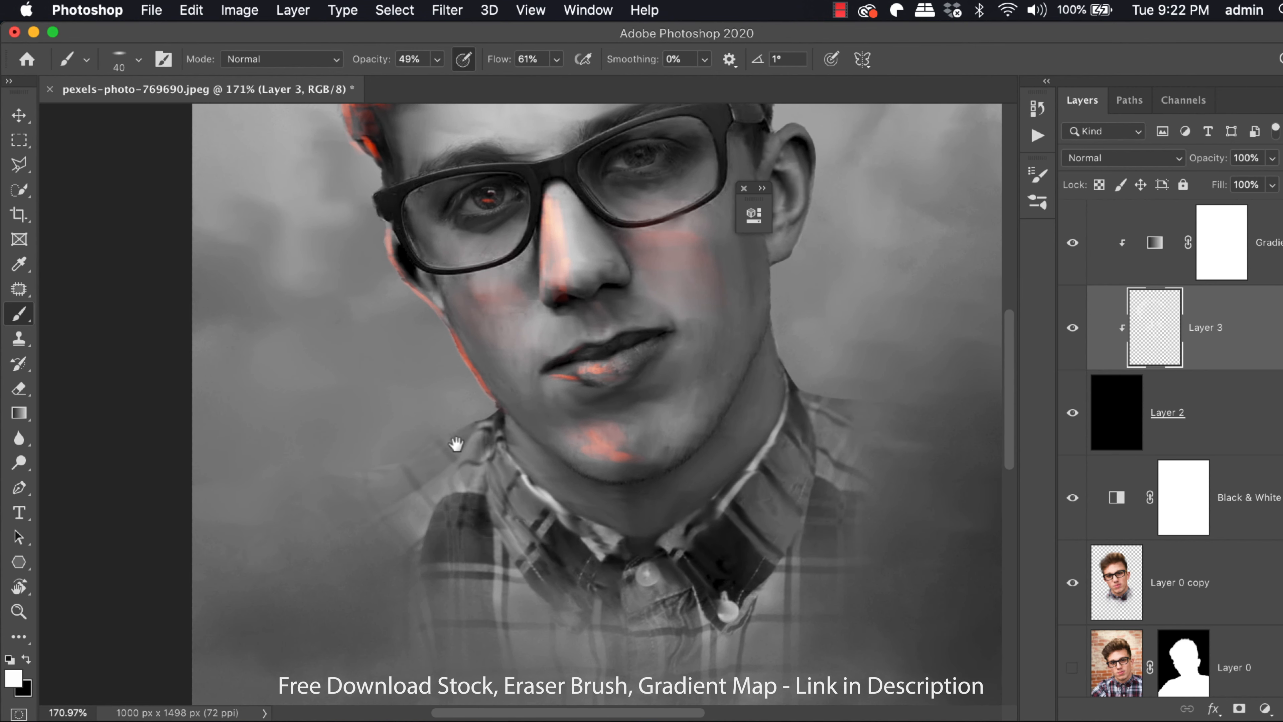
Step: Paint glow along the left shoulder and collar edge, and across the neck under the jaw with a 40 px brush
key(bracketleft)
mouse_move(402, 456)
mouse_down()
mouse_move(498, 413)
mouse_move(477, 425)
mouse_move(500, 411)
mouse_up()
drag(500, 429, 504, 450)
key(bracketright)
key(bracketright)
key(bracketright)
key(bracketright)
key(bracketright)
key(bracketright)
drag(540, 462, 585, 493)
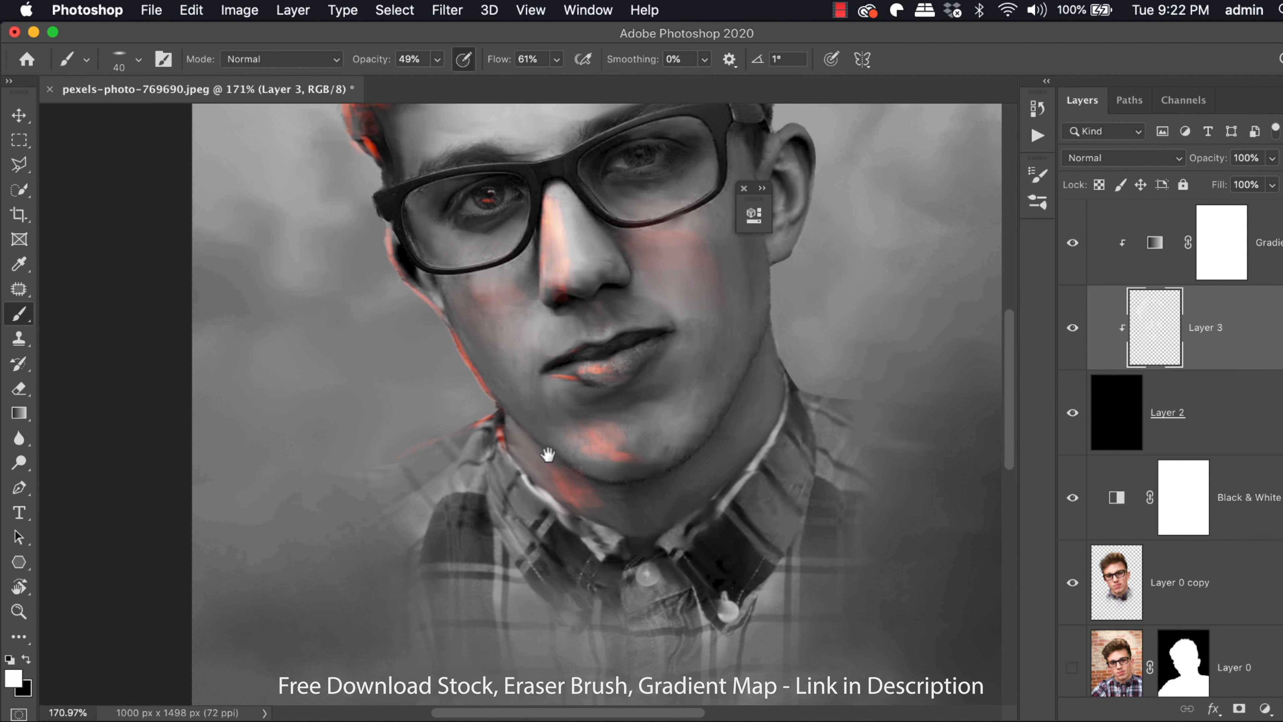
Step: Reduce the brush to about 20 px and paint a bright glow edge where the left collar meets the neck
key(bracketleft)
key(bracketleft)
key(bracketleft)
key(bracketleft)
key(bracketleft)
key(bracketleft)
mouse_move(533, 490)
mouse_down()
mouse_move(553, 495)
mouse_move(528, 481)
mouse_up()
key(bracketright)
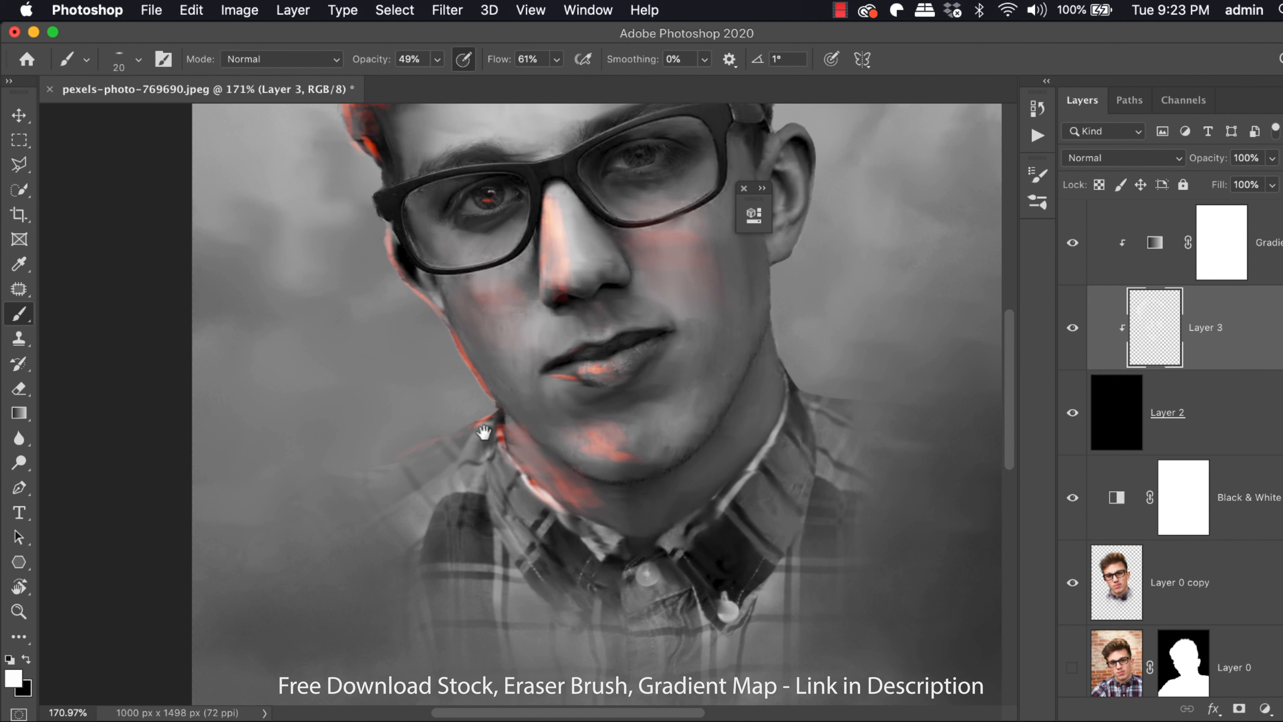
Step: Paint glow streaks down the left shoulder fabric and onto the collar, varying the brush up to 20 px
mouse_move(483, 432)
mouse_down()
mouse_move(458, 468)
mouse_move(475, 437)
mouse_move(451, 503)
mouse_up()
key(bracketleft)
key(bracketleft)
key(bracketleft)
key(bracketleft)
mouse_move(488, 446)
mouse_down()
mouse_move(473, 513)
mouse_move(475, 496)
mouse_move(508, 535)
mouse_up()
key(bracketright)
key(bracketright)
key(bracketright)
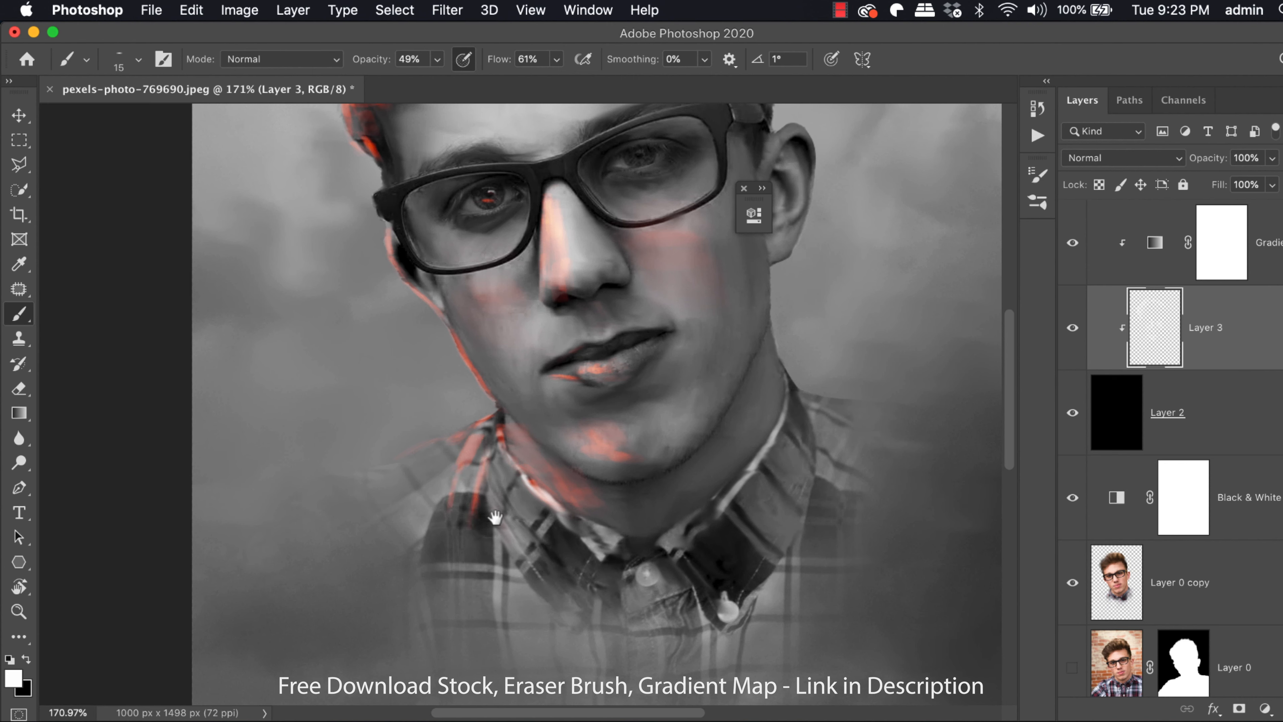
drag(496, 470, 509, 500)
key(bracketright)
key(bracketright)
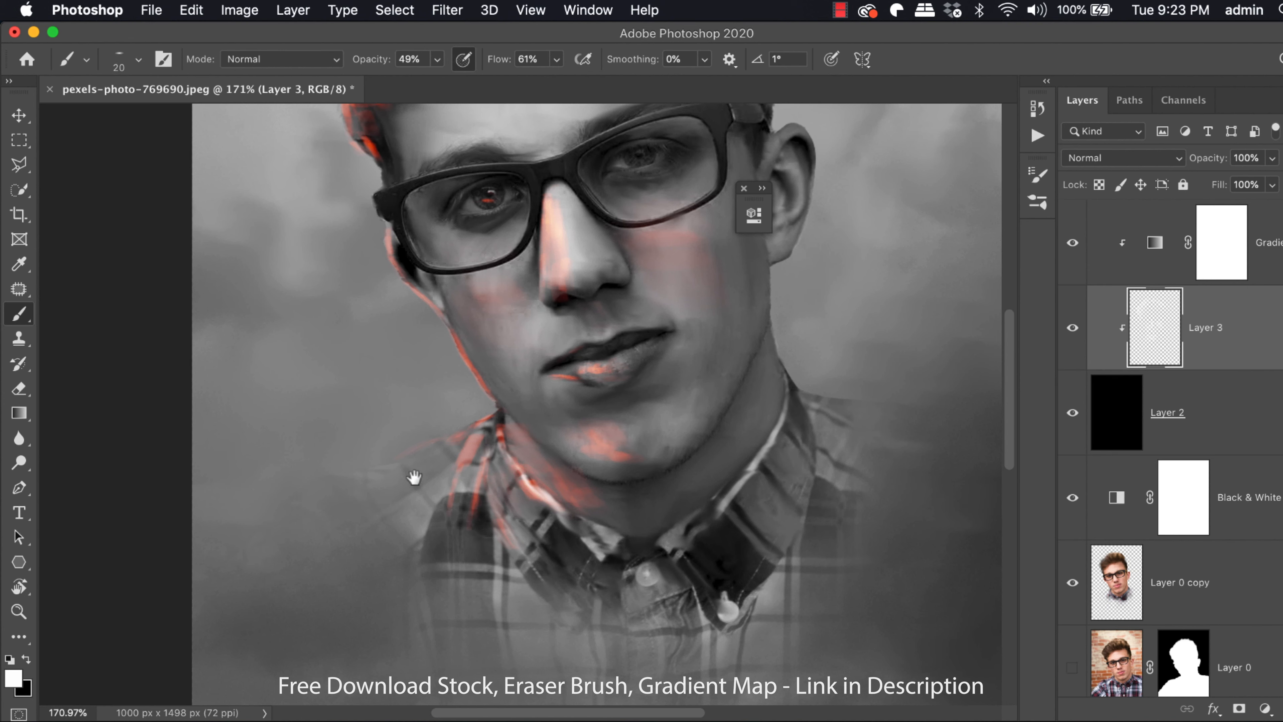
Step: Add more glow strokes to the outer left shoulder and down the collar, reducing the brush to 9 px
mouse_move(449, 445)
mouse_down()
mouse_move(422, 469)
mouse_move(458, 472)
mouse_move(463, 508)
mouse_up()
key(bracketleft)
key(bracketleft)
mouse_move(488, 444)
mouse_down()
mouse_move(512, 515)
mouse_move(500, 510)
mouse_move(522, 488)
mouse_move(553, 523)
mouse_move(504, 545)
mouse_move(536, 592)
mouse_move(532, 558)
mouse_up()
key(bracketleft)
key(bracketleft)
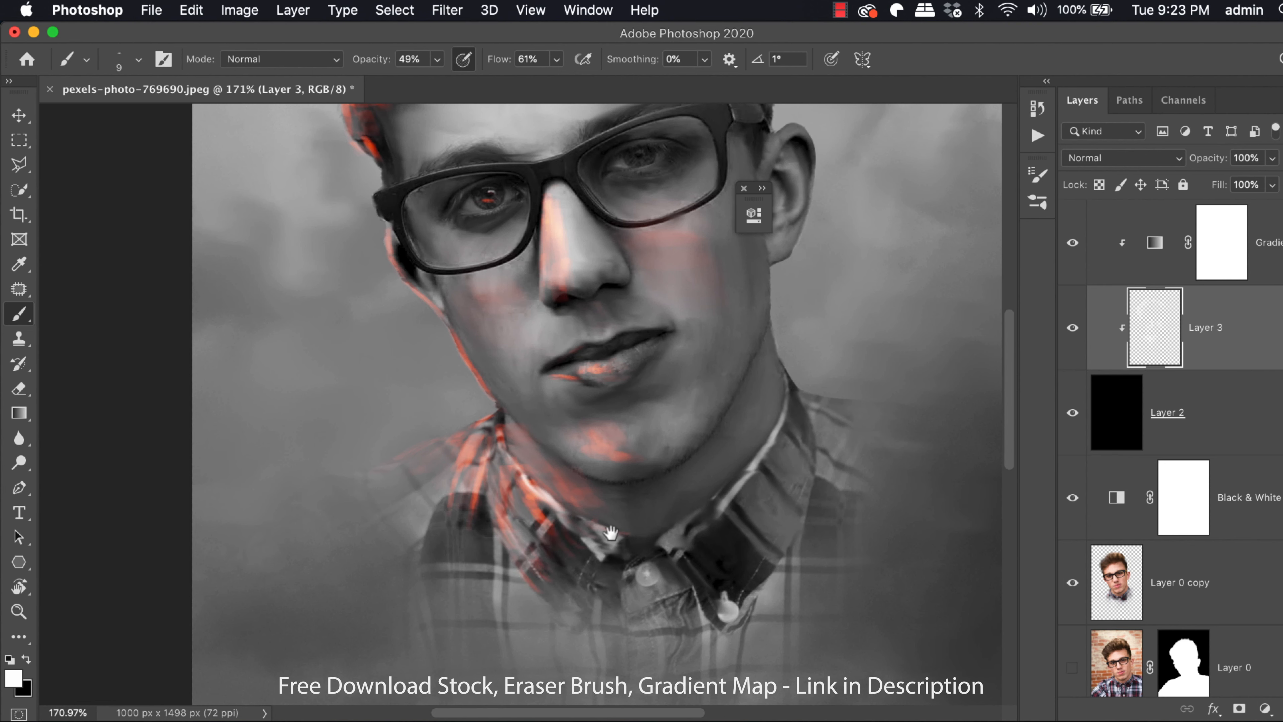
Step: Add a new clipped layer above Layer 3 and paint glow on the left temple with a 25 px brush
key(super+0)
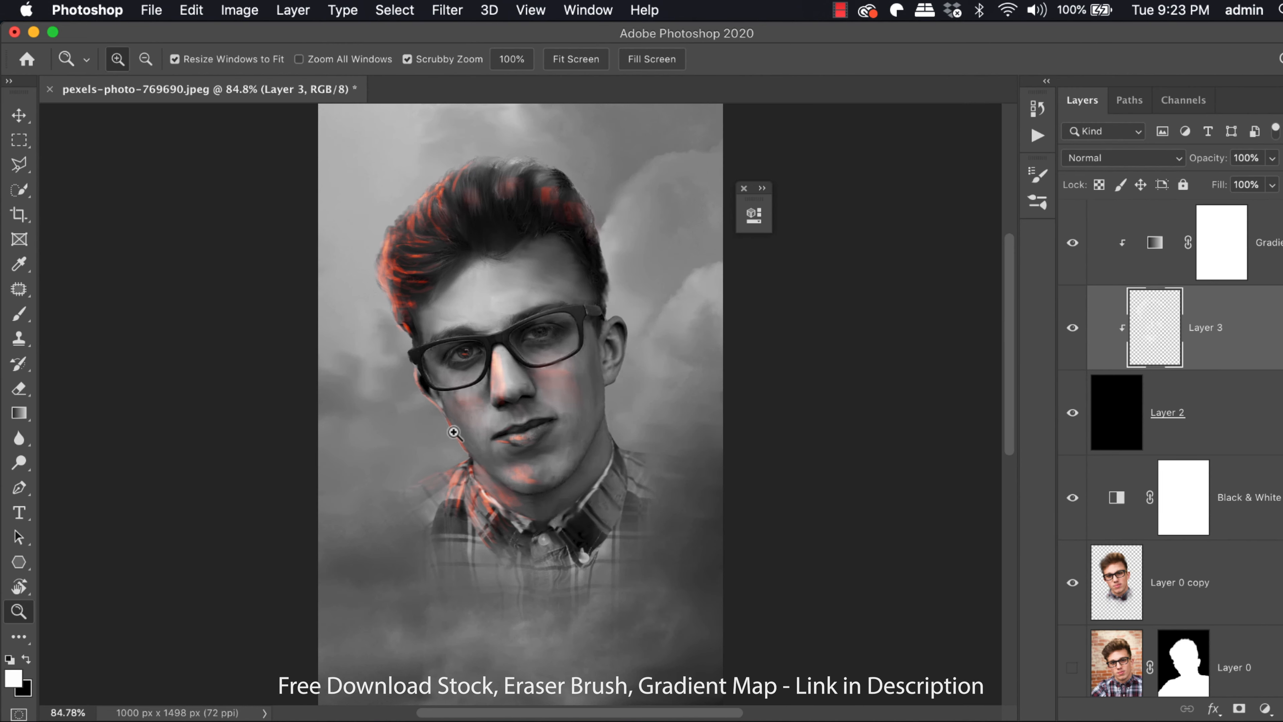
key(z)
mouse_move(454, 427)
mouse_down()
mouse_move(516, 412)
mouse_move(563, 546)
mouse_up()
click(516, 412)
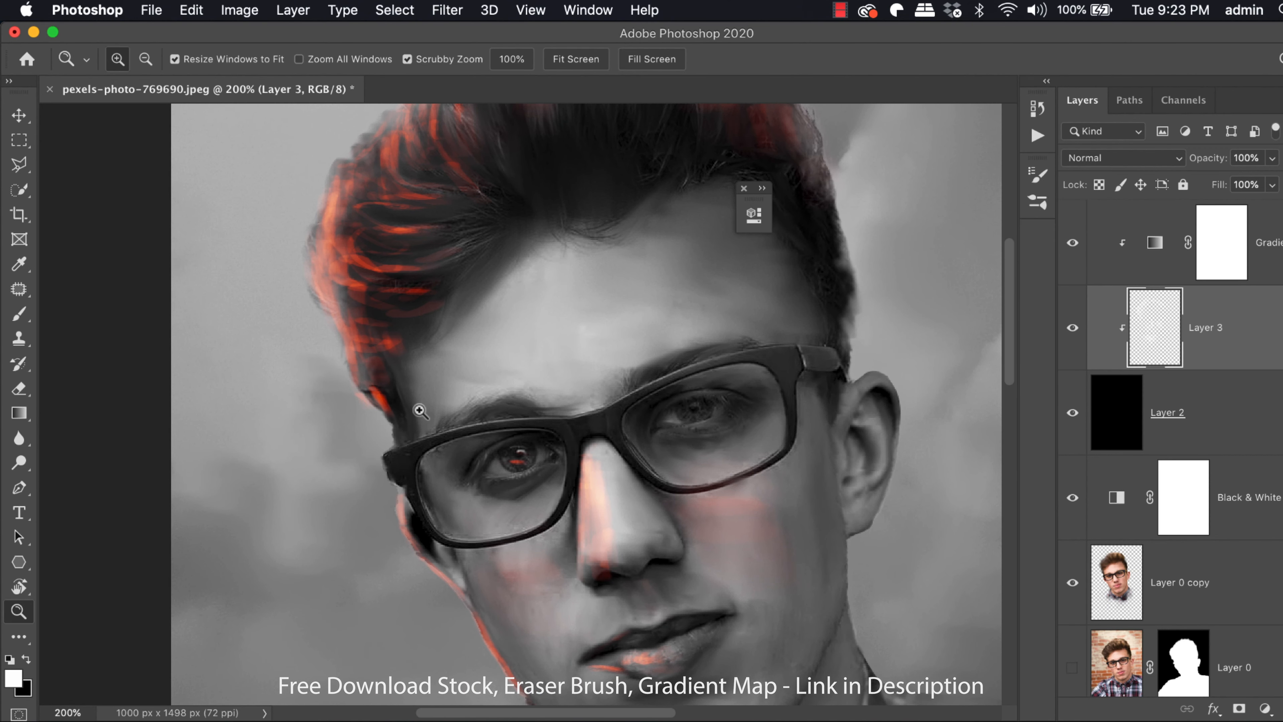
key(b)
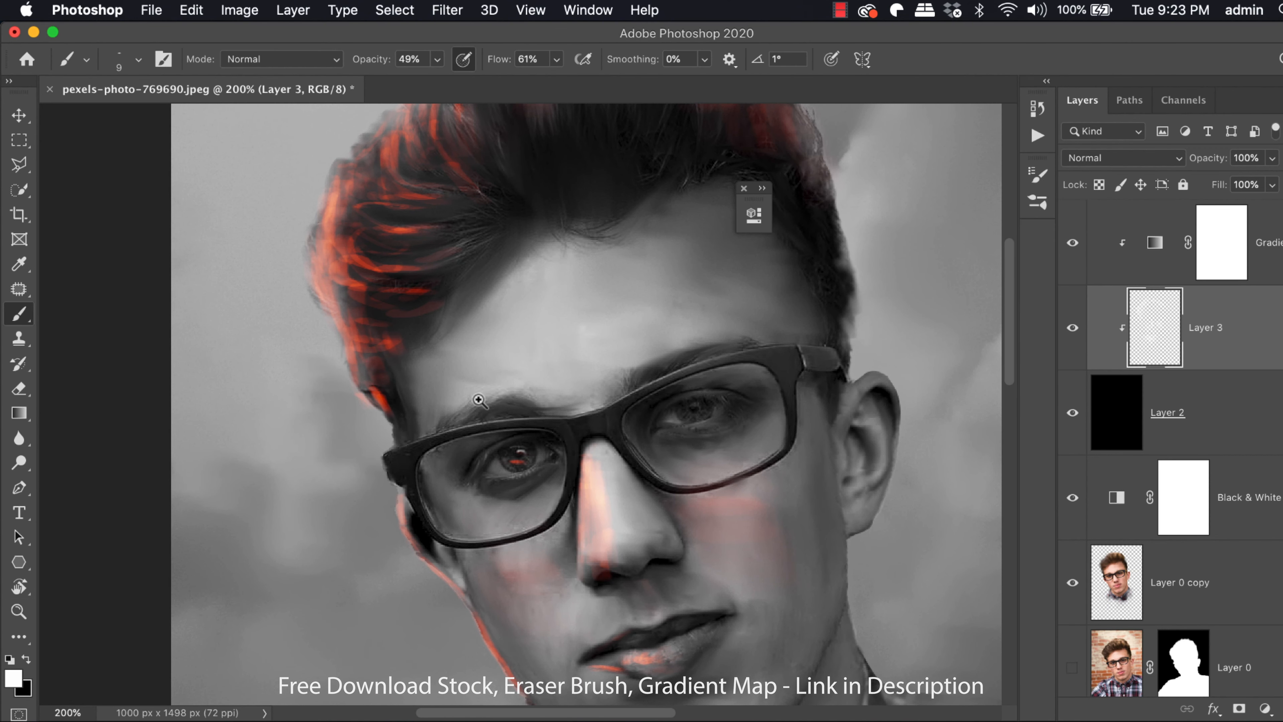
key(alt+shift+super+n)
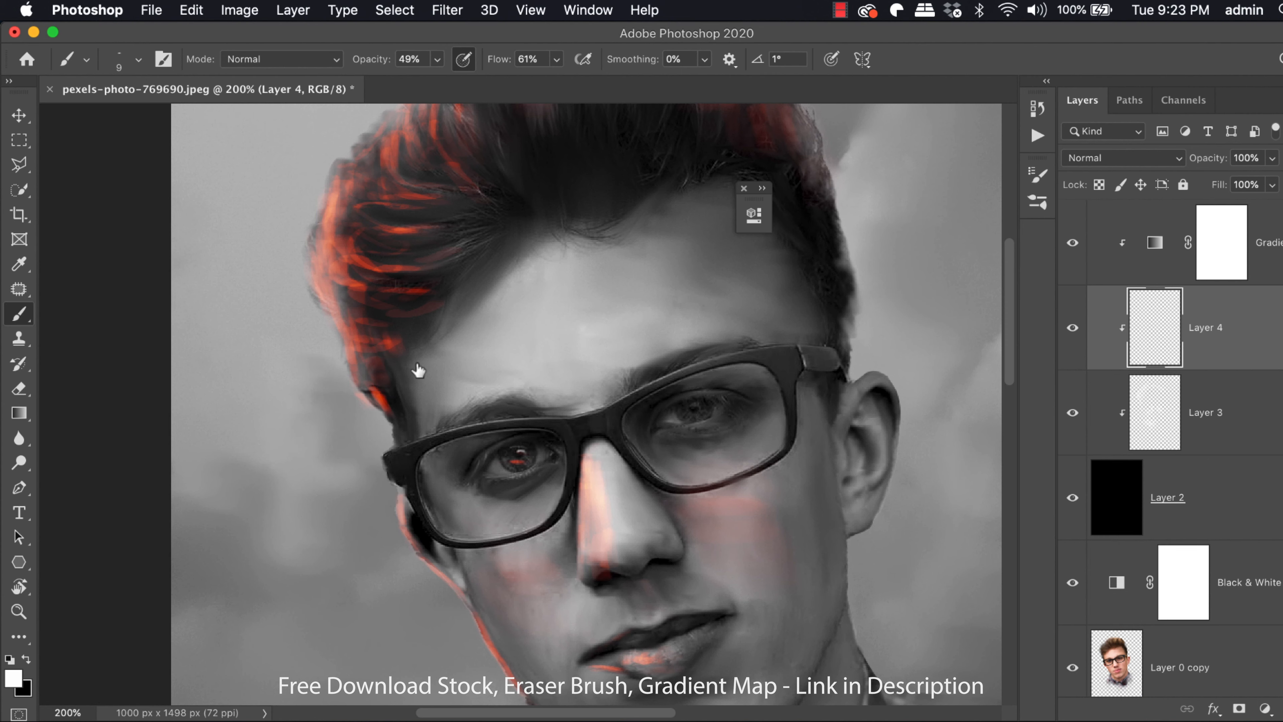
key(bracketright)
key(bracketright)
key(bracketright)
drag(421, 407, 439, 412)
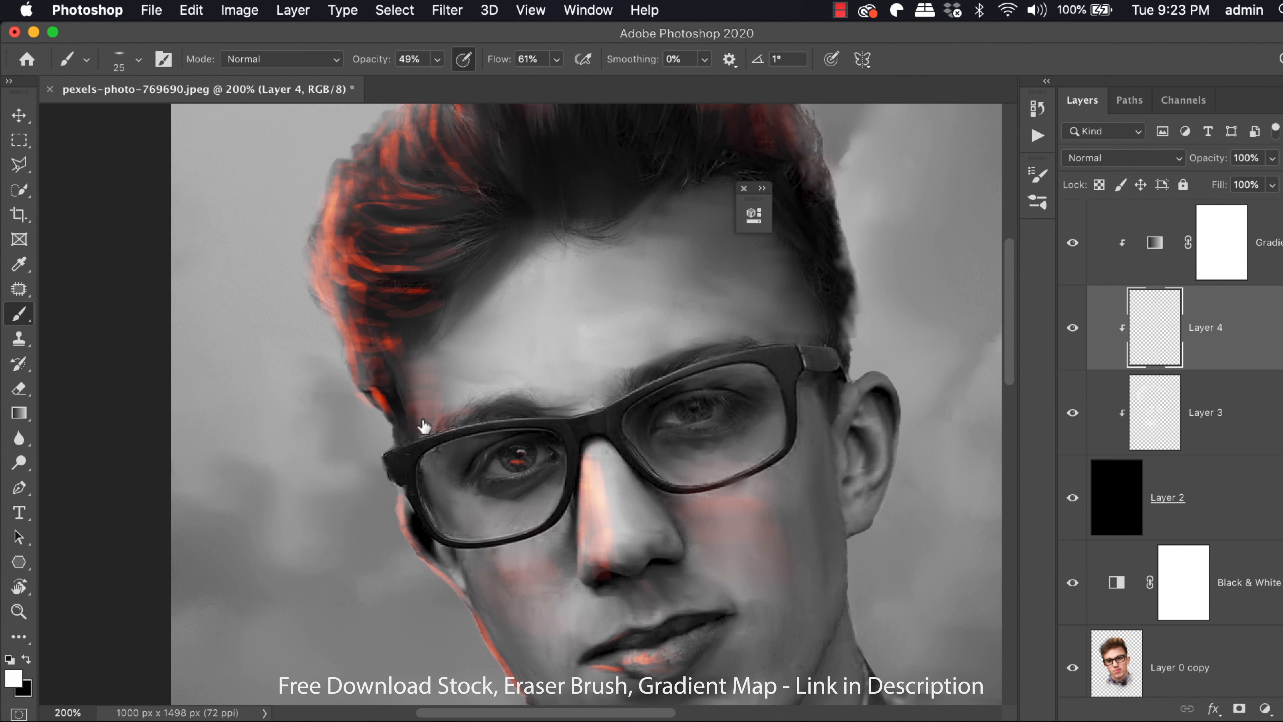
Step: Lower the brush opacity to 16% and paint soft glow over the forehead with a 200 to 100 px brush, closing the floating adjustment settings
key(bracketright)
mouse_move(371, 59)
mouse_down()
mouse_move(351, 66)
mouse_move(396, 74)
mouse_up()
key(bracketright)
key(bracketright)
key(bracketright)
key(bracketright)
key(bracketright)
key(bracketright)
key(bracketright)
key(bracketright)
key(bracketright)
key(bracketright)
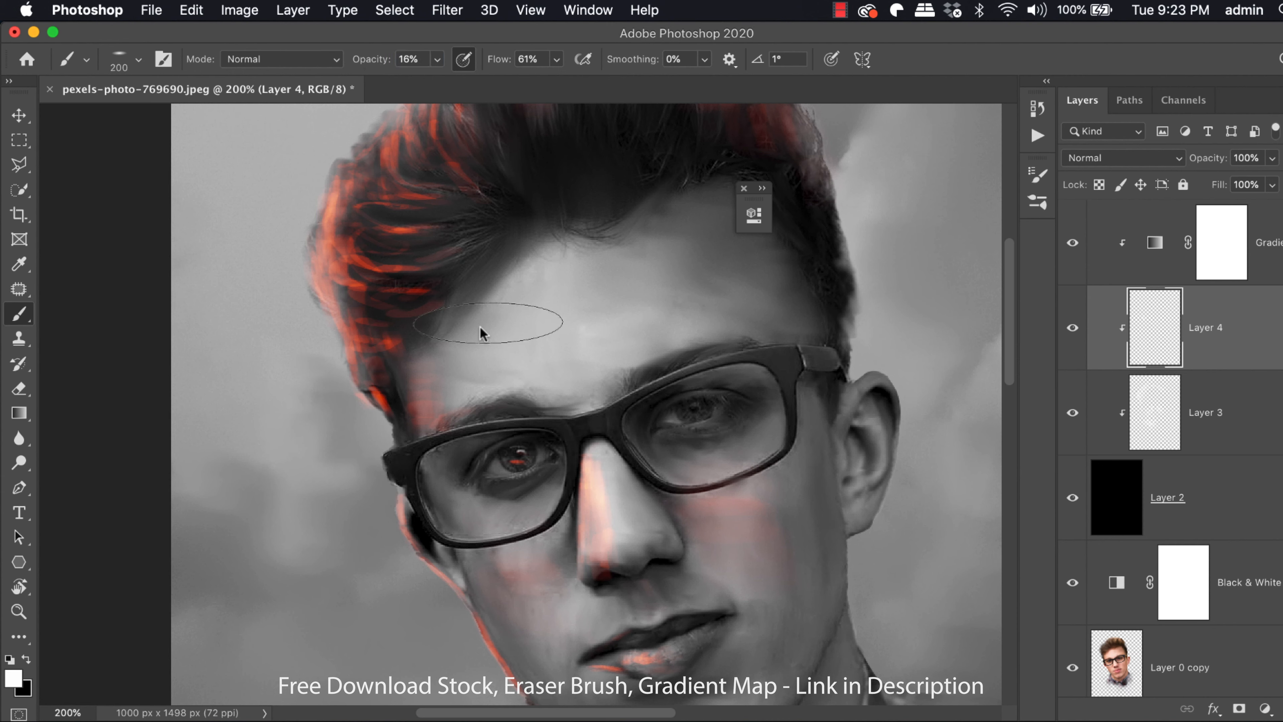
key(bracketright)
key(bracketleft)
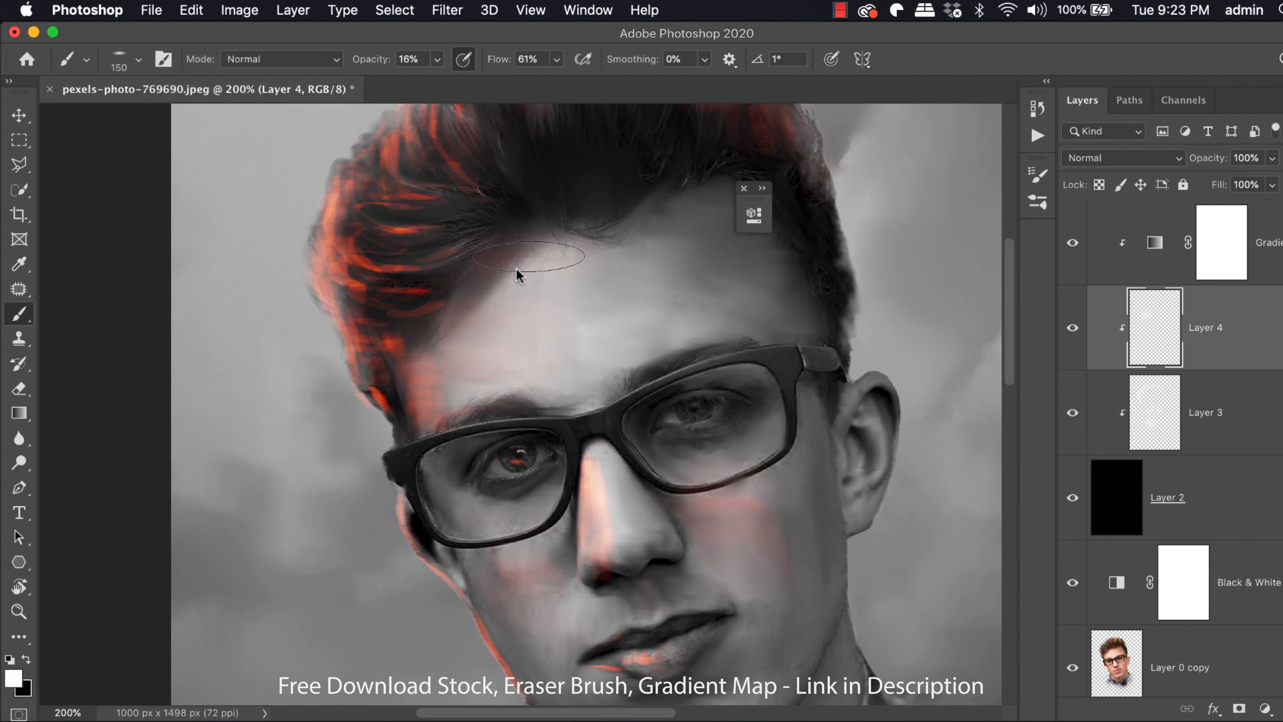
key(bracketleft)
key(bracketleft)
click(744, 186)
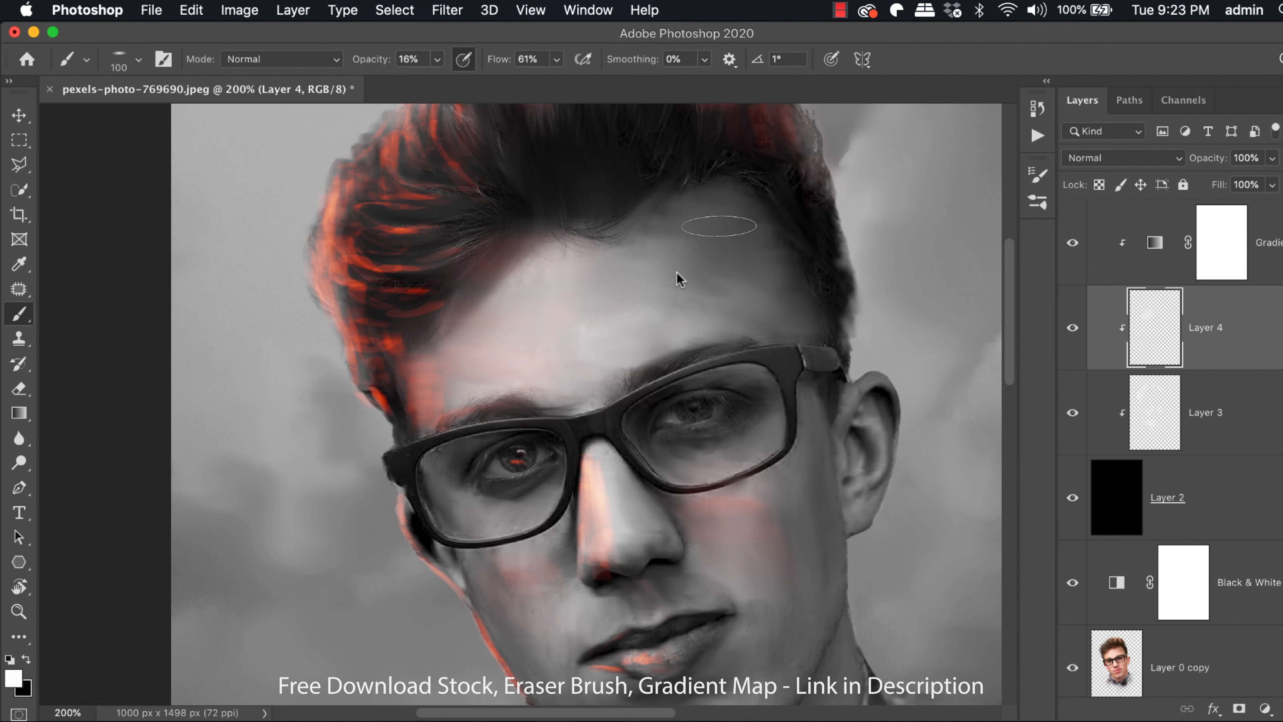
Step: Paint faint glow over the right side of the forehead and the eyebrow, reducing the brush to 20 px
mouse_move(714, 308)
mouse_down()
mouse_move(766, 276)
mouse_move(734, 252)
mouse_move(707, 341)
mouse_up()
key(bracketleft)
key(bracketleft)
key(bracketleft)
key(bracketleft)
key(bracketleft)
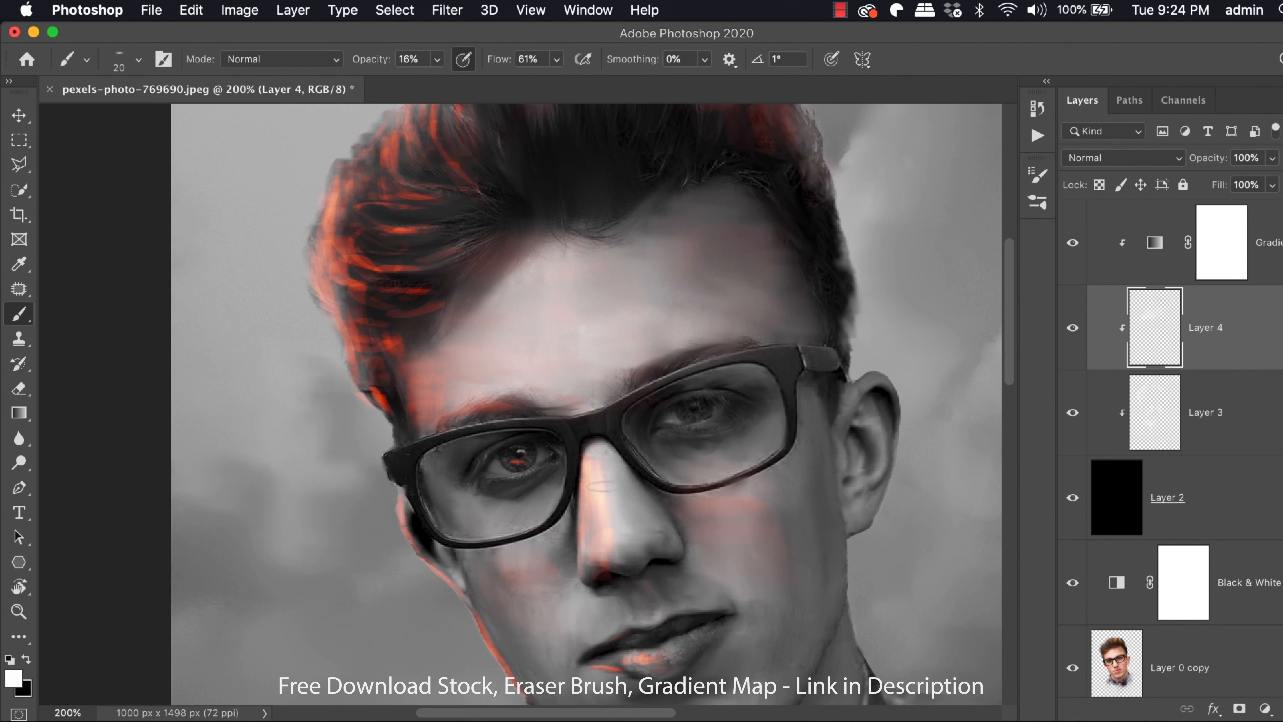
Step: Paint subtle glow streaks on the cheeks and around the eyes behind the glasses with a 25 to 35 px brush
key(bracketright)
key(bracketright)
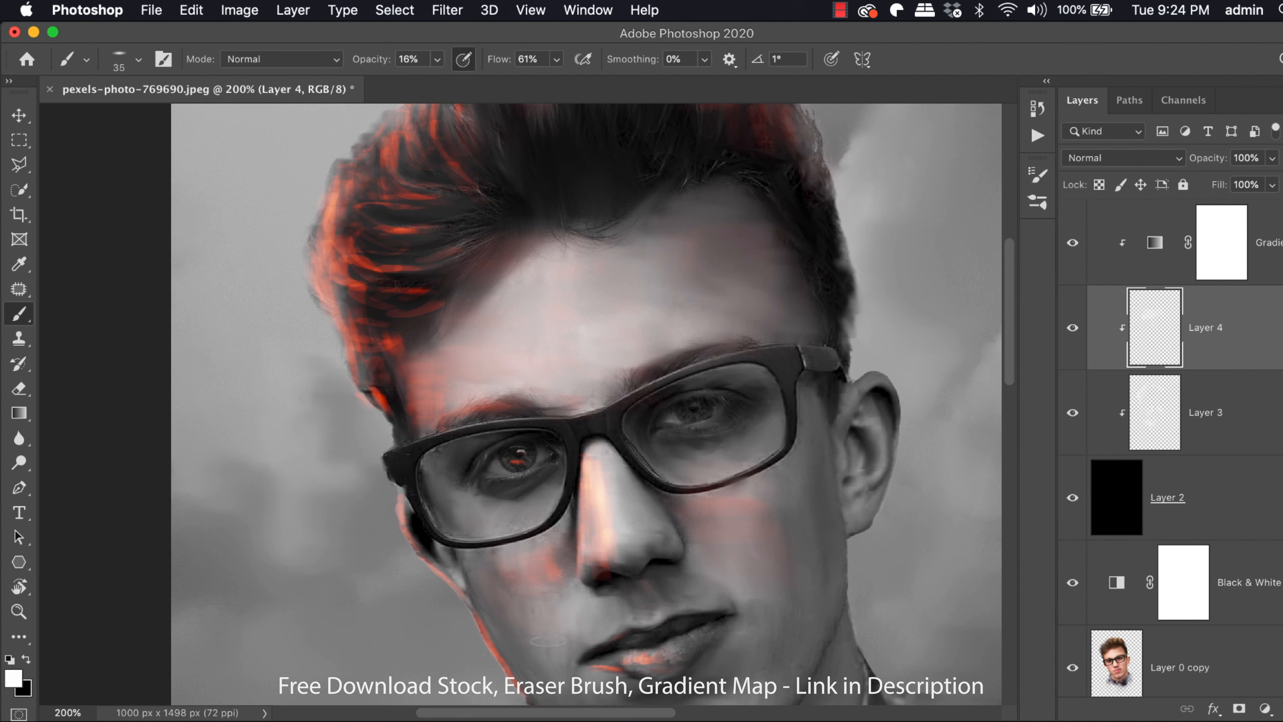
key(bracketleft)
key(bracketleft)
key(bracketleft)
key(bracketright)
drag(713, 468, 693, 451)
key(bracketleft)
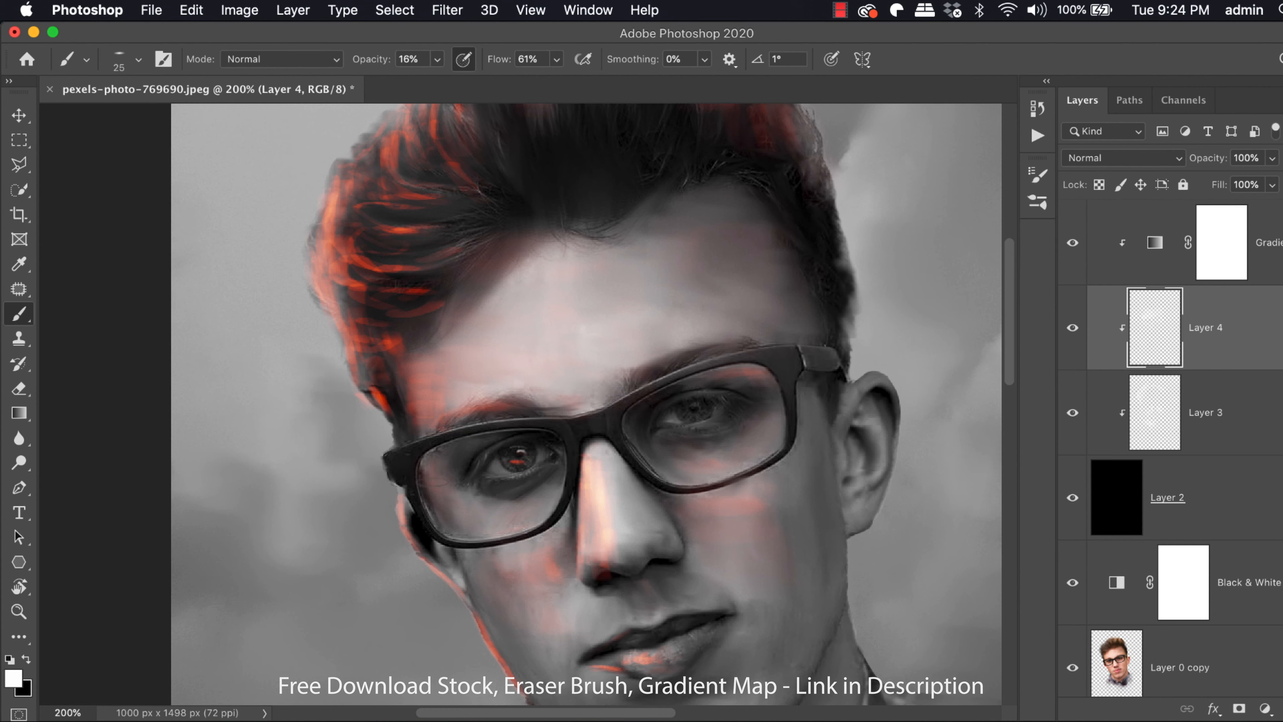
Step: Paint faint wide glow through the top and left side of the hair at 16% opacity, varying the brush from 70 to 45 px
key(super+0)
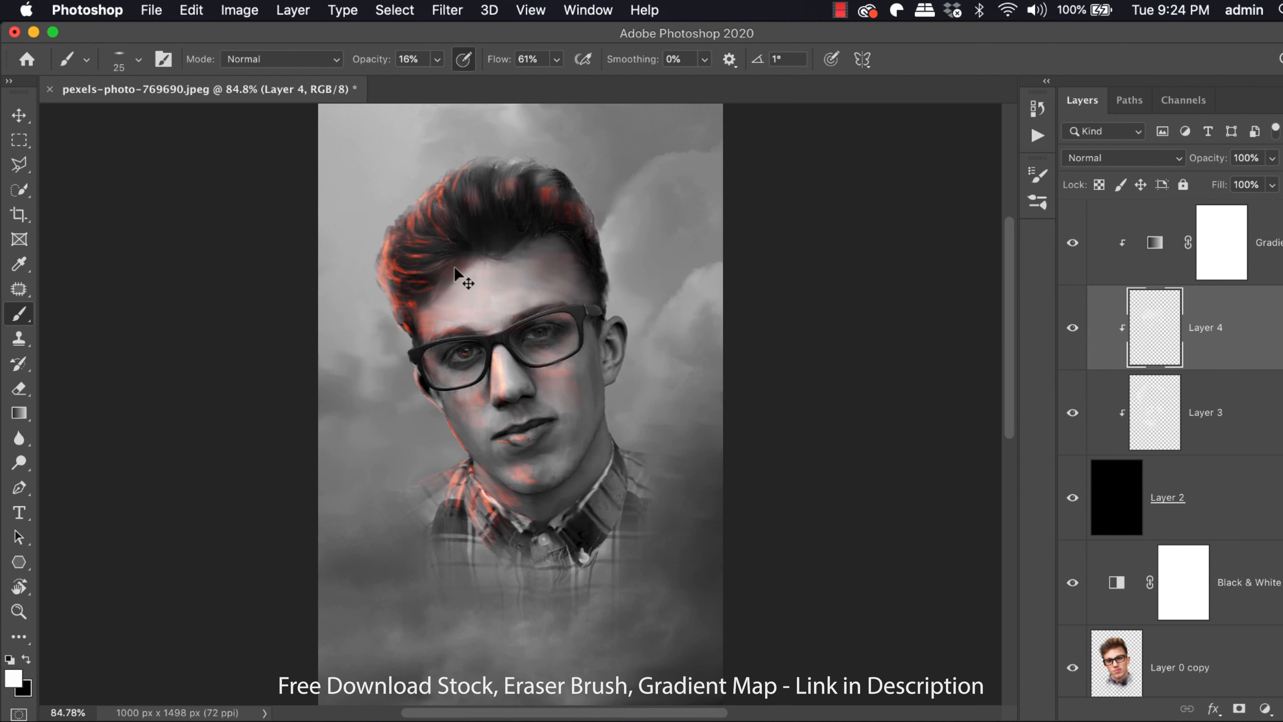
key(z)
drag(465, 338, 484, 329)
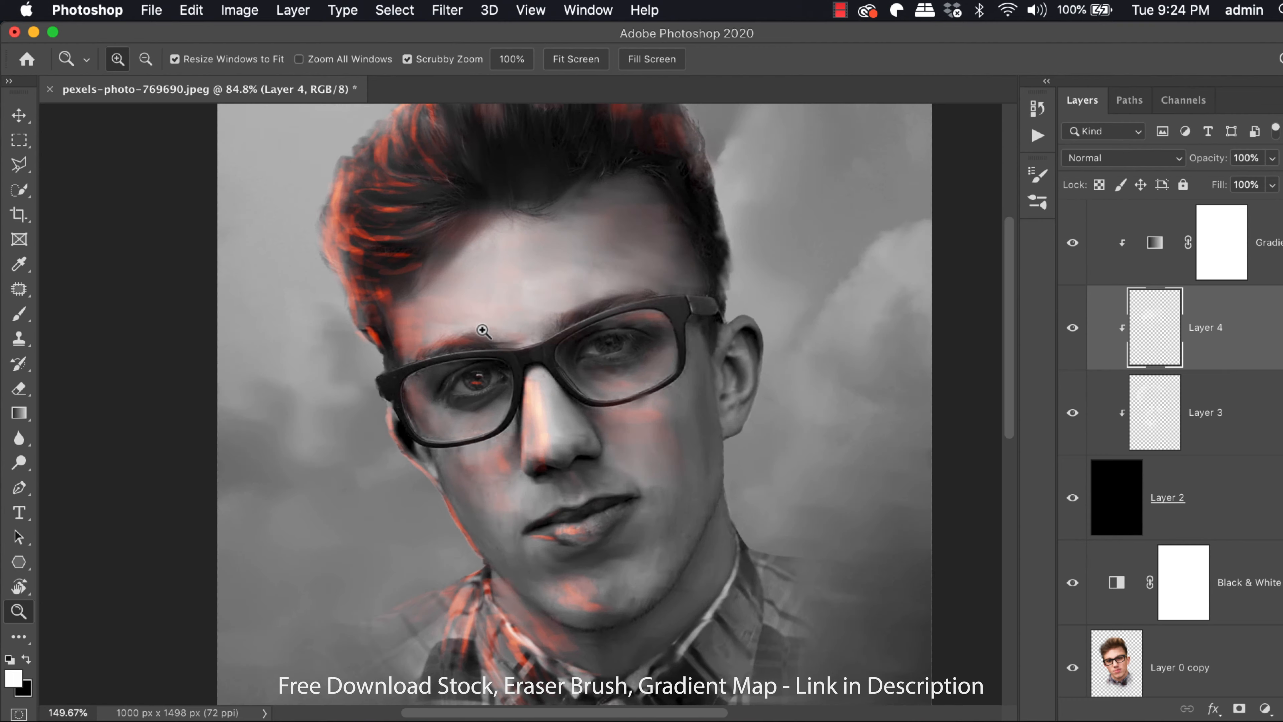
drag(467, 284, 562, 448)
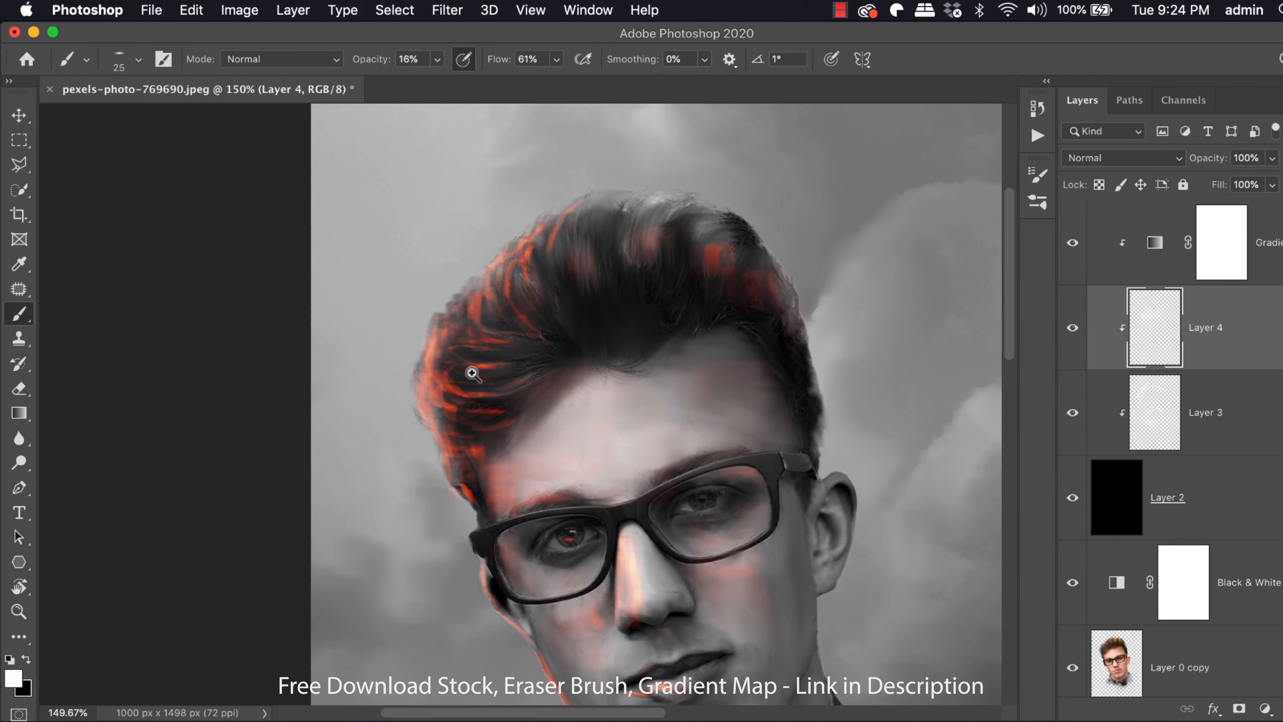
key(b)
key(bracketright)
key(bracketright)
key(bracketright)
key(bracketright)
key(bracketright)
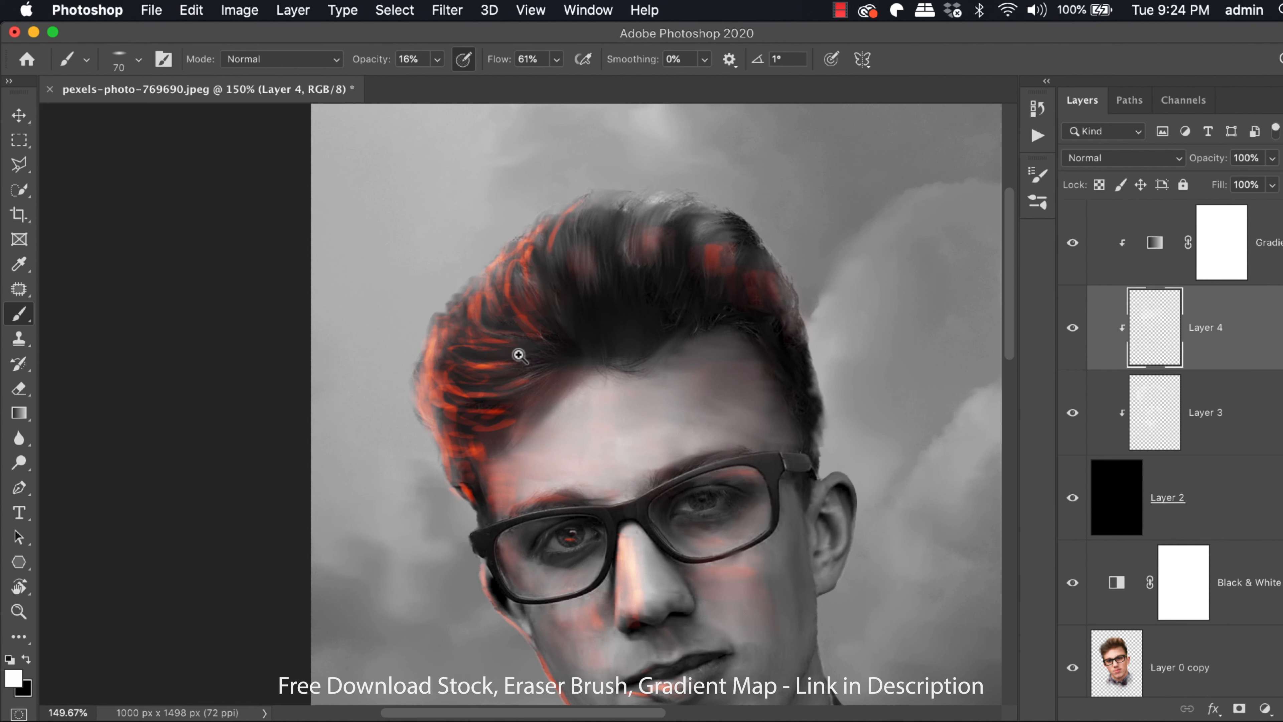
key(bracketleft)
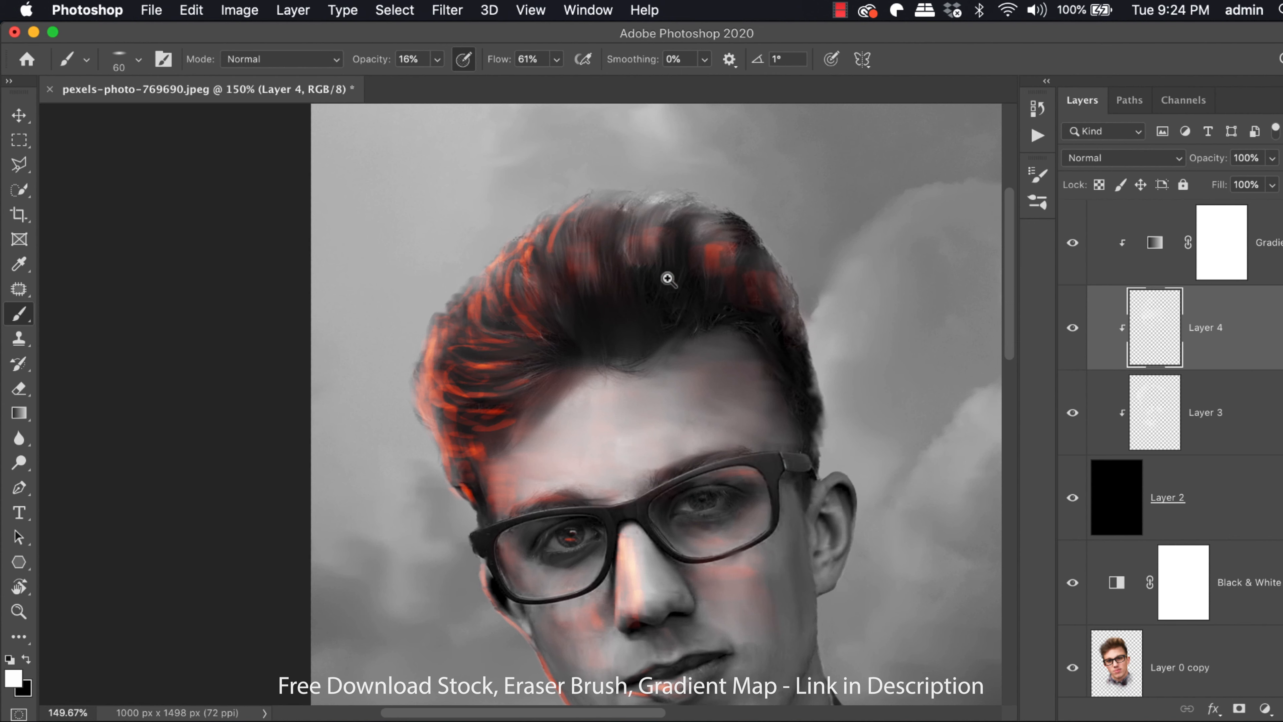
key(bracketleft)
key(bracketleft)
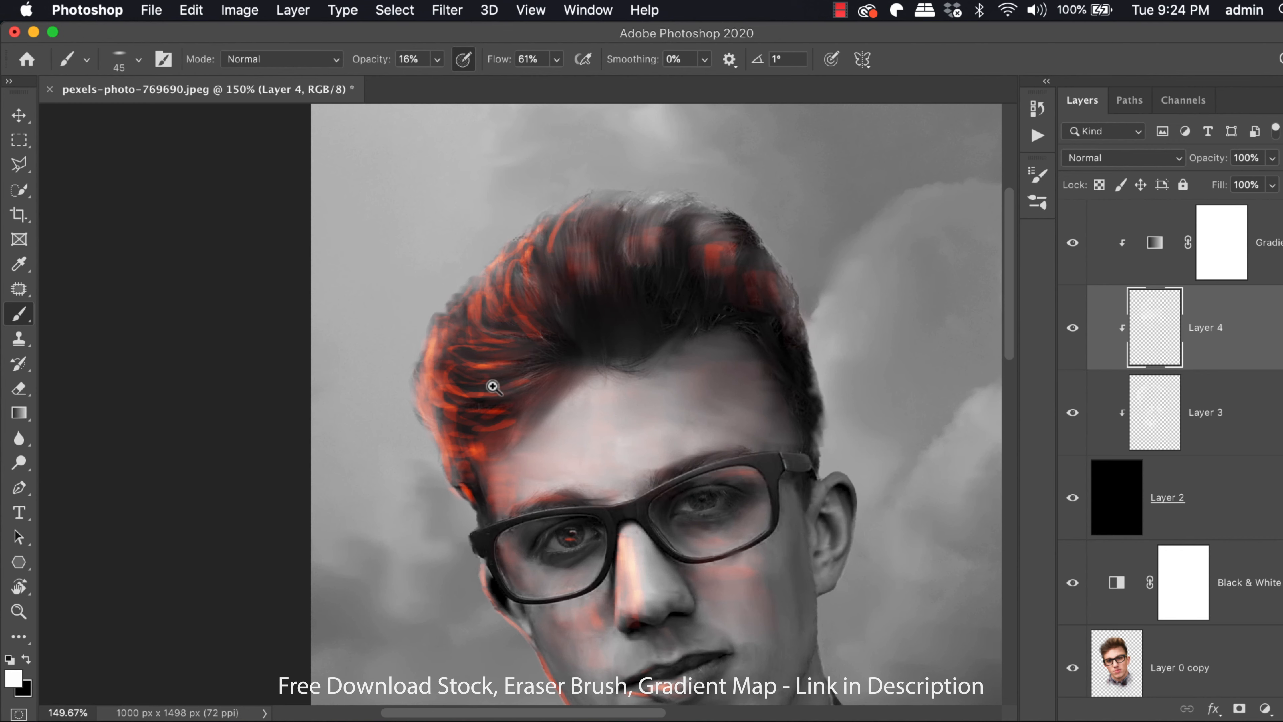
Step: Paint a soft glow along the lower lip at 16% brush opacity
drag(570, 473, 497, 372)
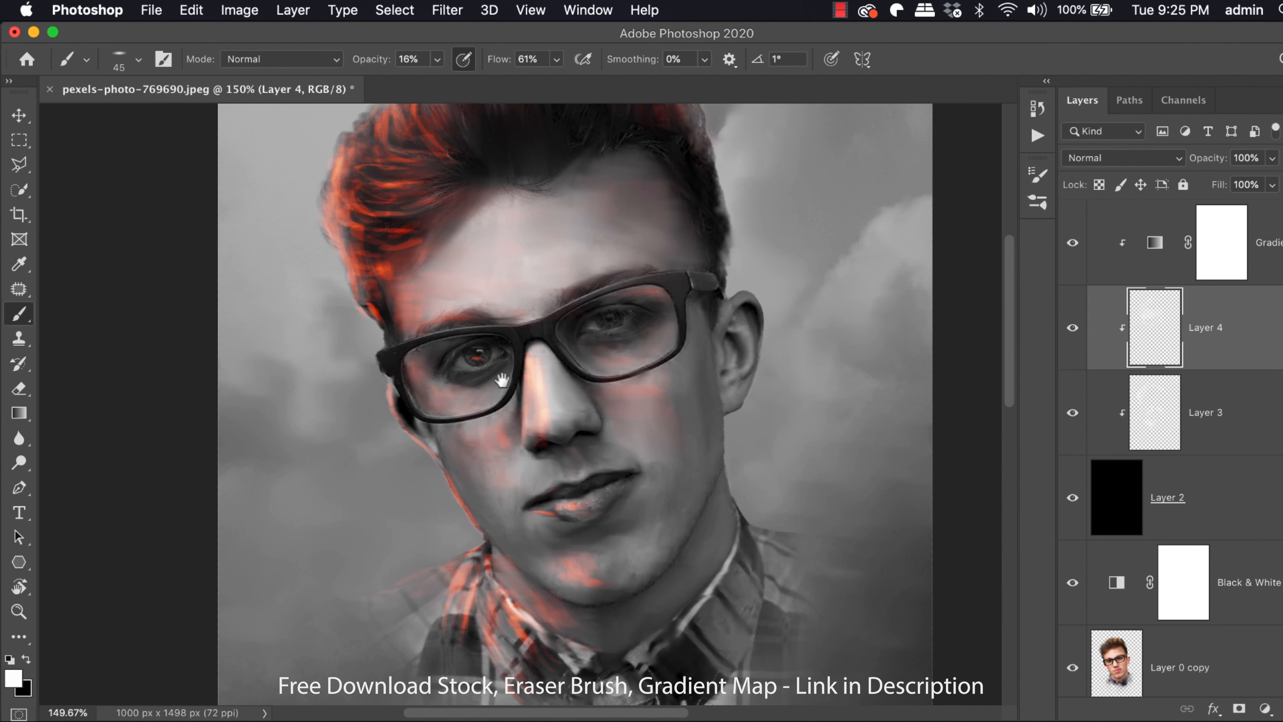
drag(495, 427, 487, 381)
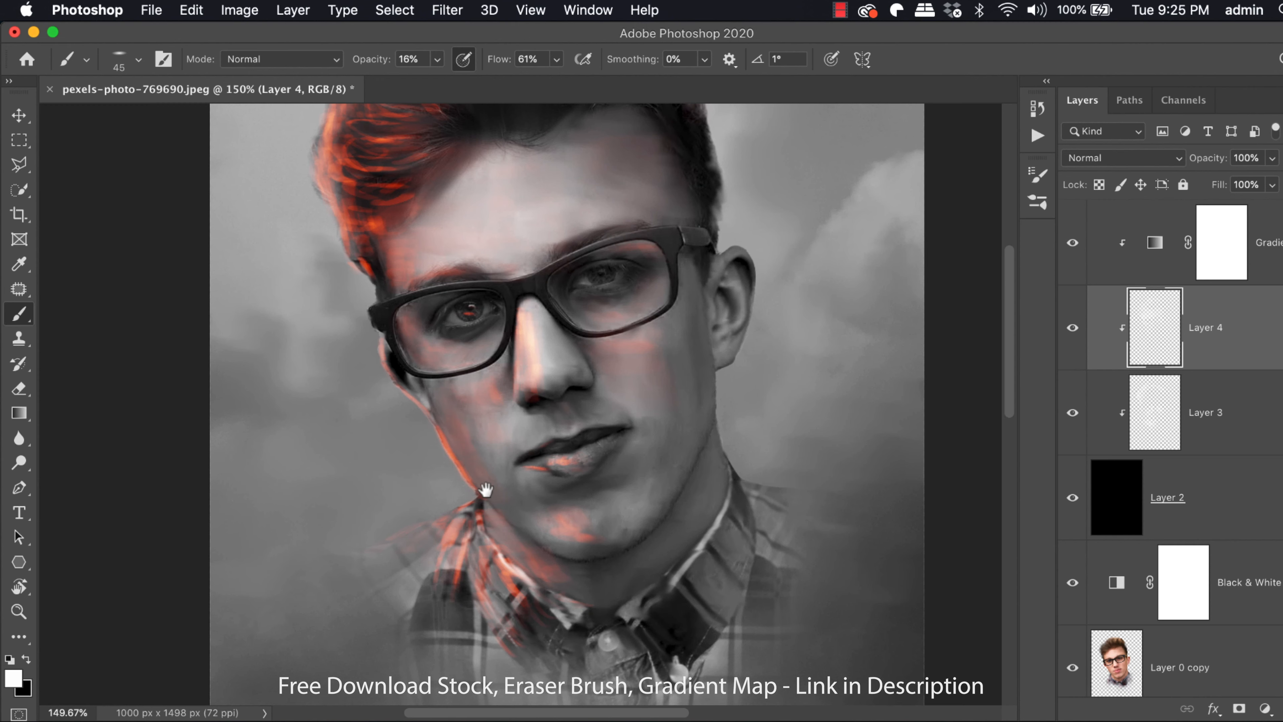
drag(500, 516, 487, 481)
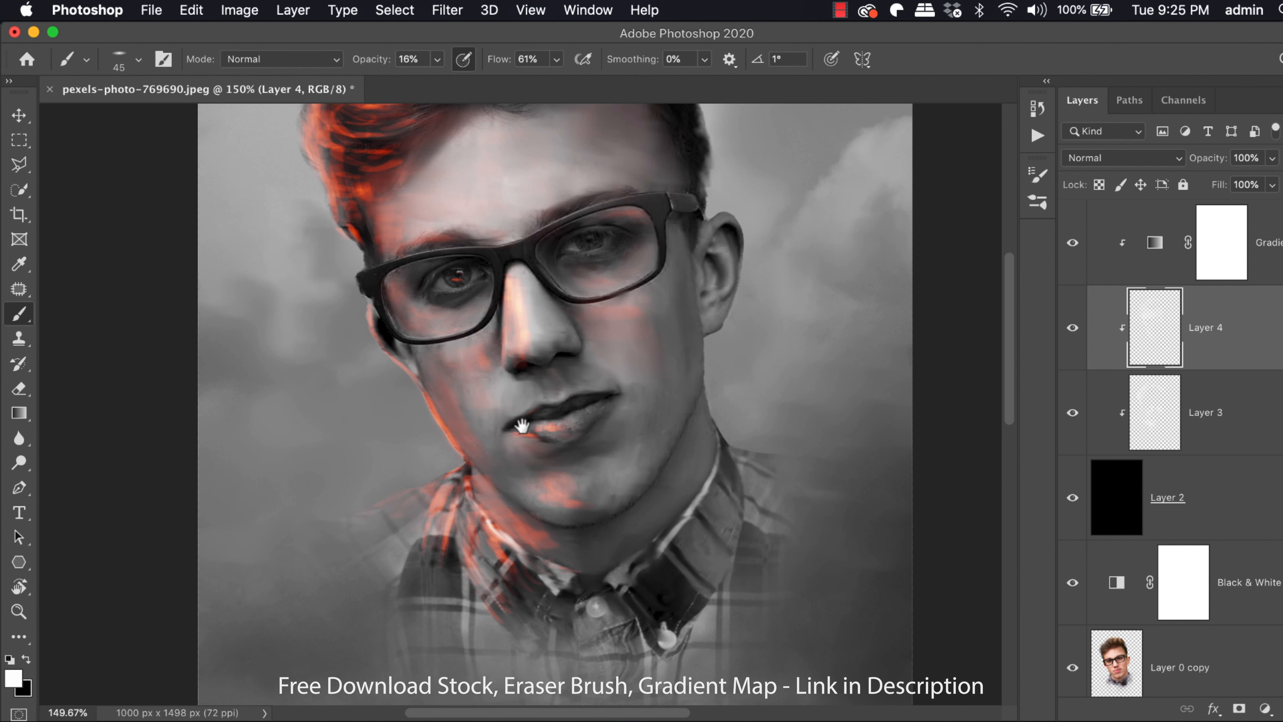
mouse_move(566, 432)
mouse_down()
mouse_move(575, 419)
mouse_move(564, 435)
mouse_move(532, 430)
mouse_up()
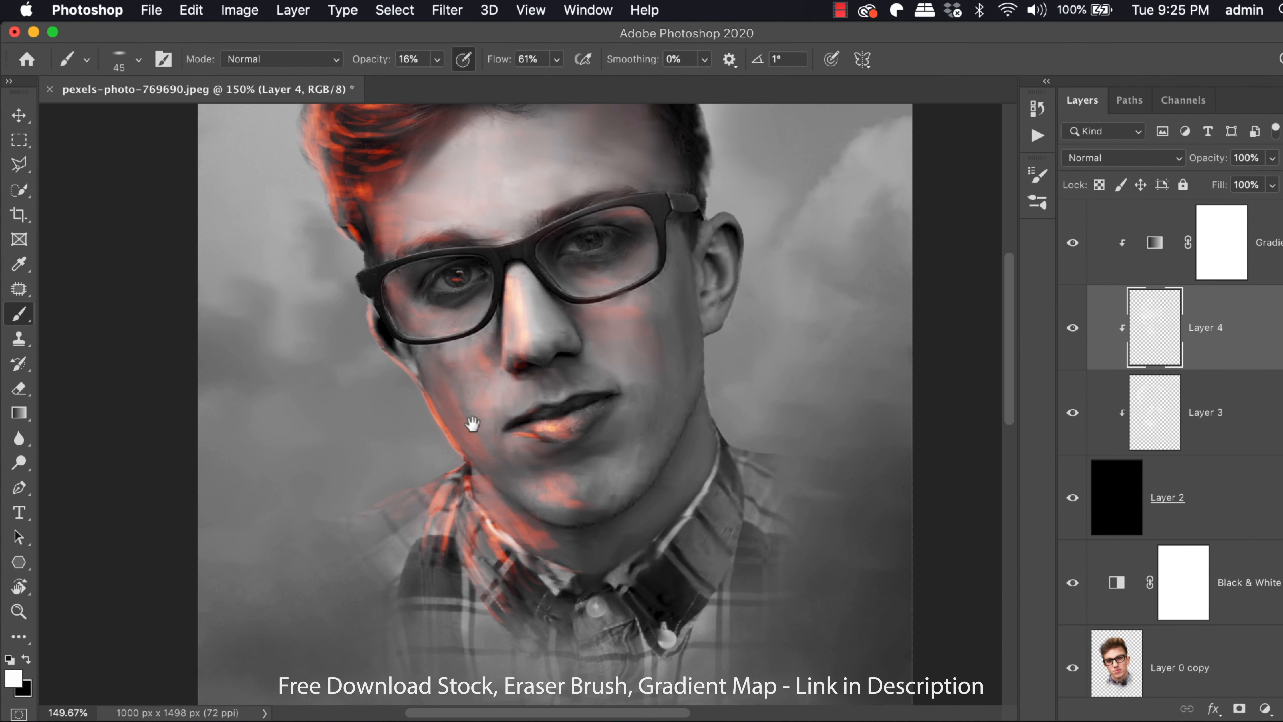
key(super+0)
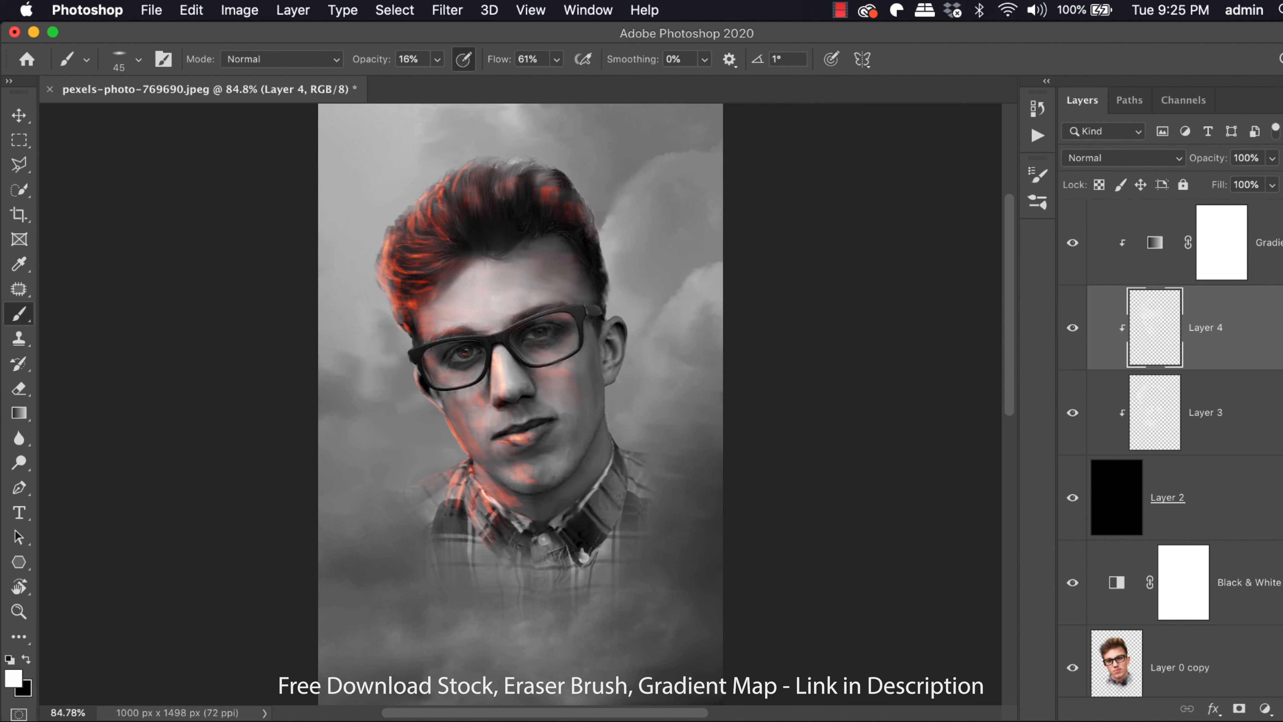
Step: Create a new layer above Layer 4 and paint glow into the clouds left of the hair with a 125 px brush at 35% opacity
key(super+shift+alt+n)
key(bracketright)
key(bracketright)
key(bracketright)
key(bracketright)
key(3)
key(5)
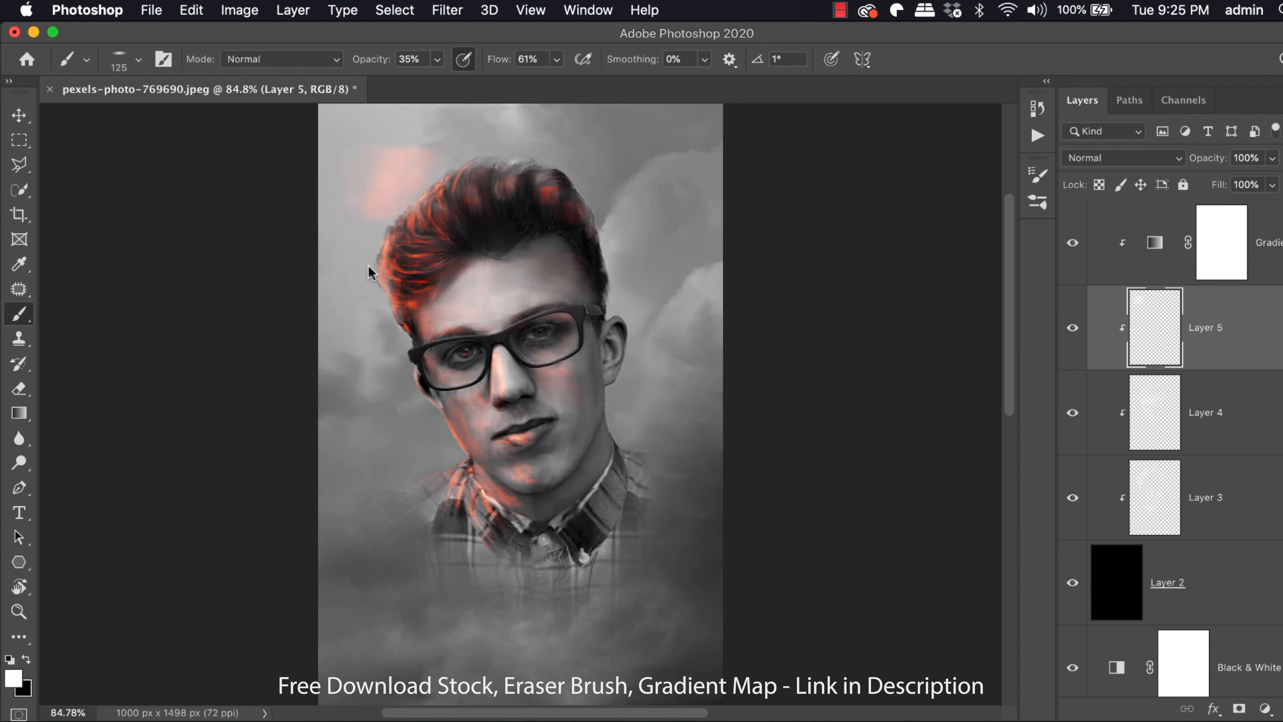
mouse_move(345, 228)
mouse_down()
mouse_move(358, 279)
mouse_move(370, 268)
mouse_move(348, 291)
mouse_move(378, 324)
mouse_move(358, 285)
mouse_move(373, 305)
mouse_move(398, 356)
mouse_move(341, 239)
mouse_move(374, 172)
mouse_move(419, 153)
mouse_up()
key(bracketleft)
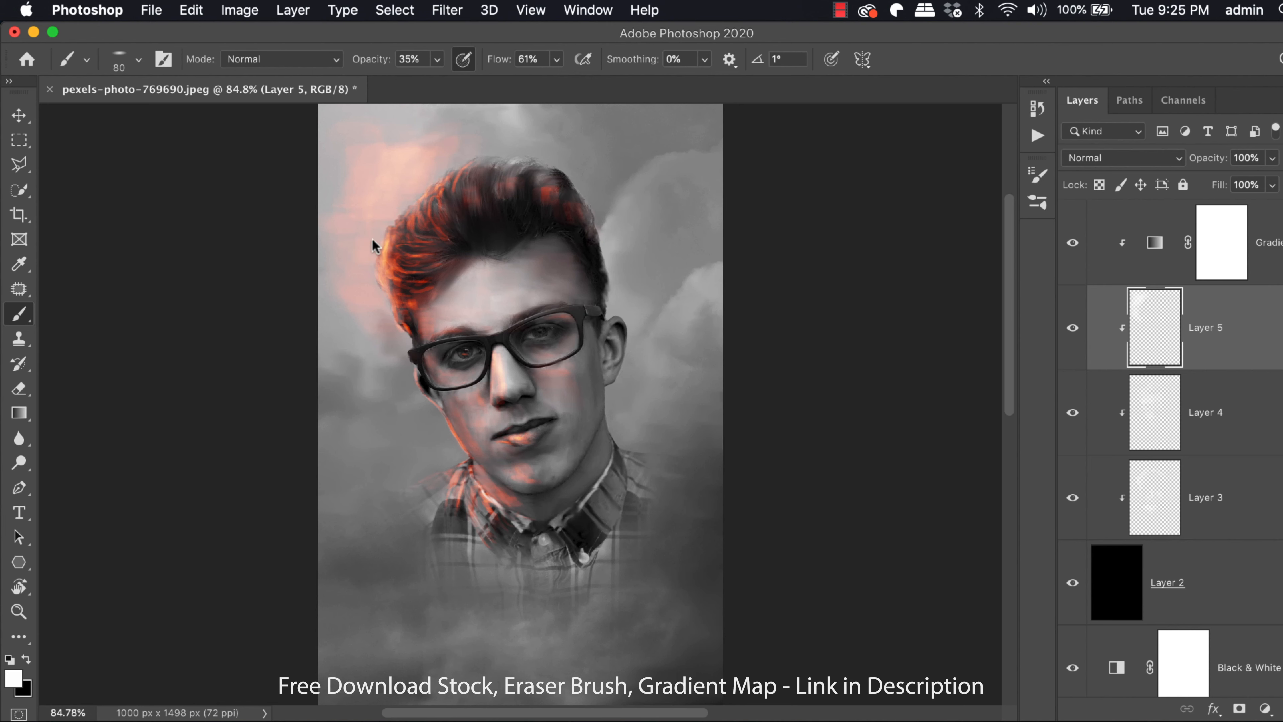
Step: Extend the cloud glow down beside the face to the shoulder and around the top of the hair, using a 90 to 150 px brush
key(bracketright)
key(bracketright)
key(bracketleft)
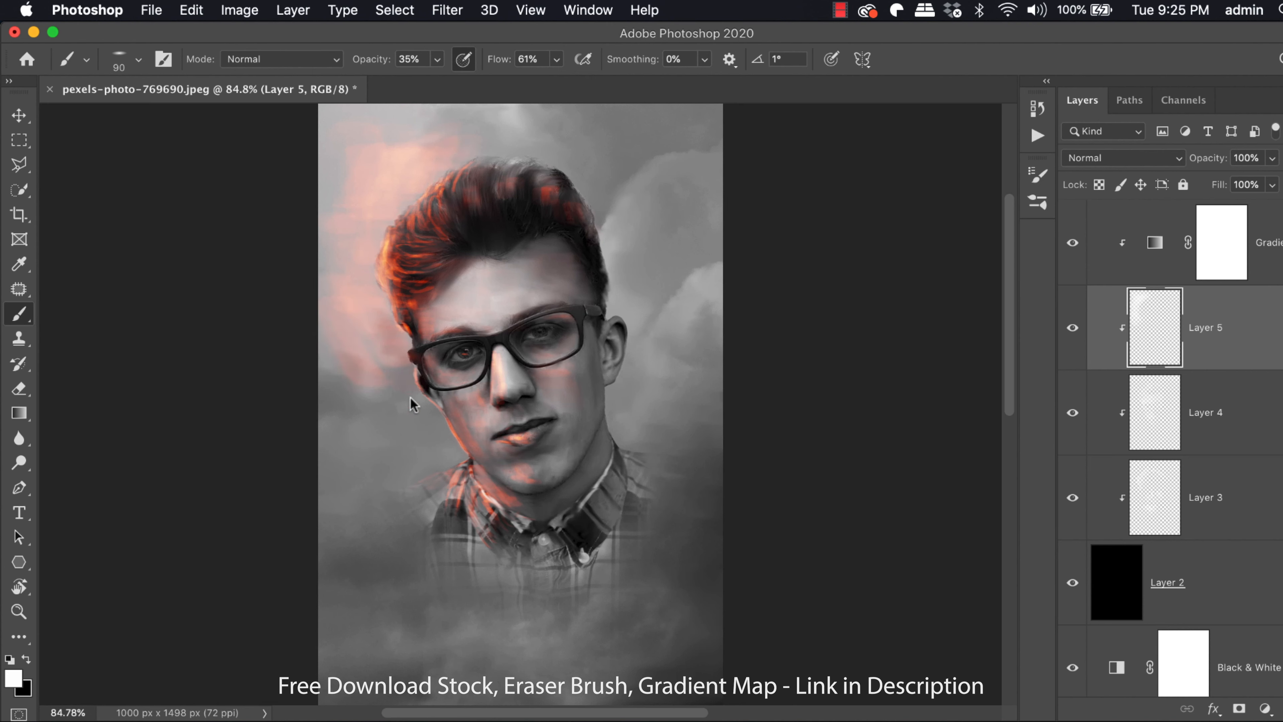
key(bracketleft)
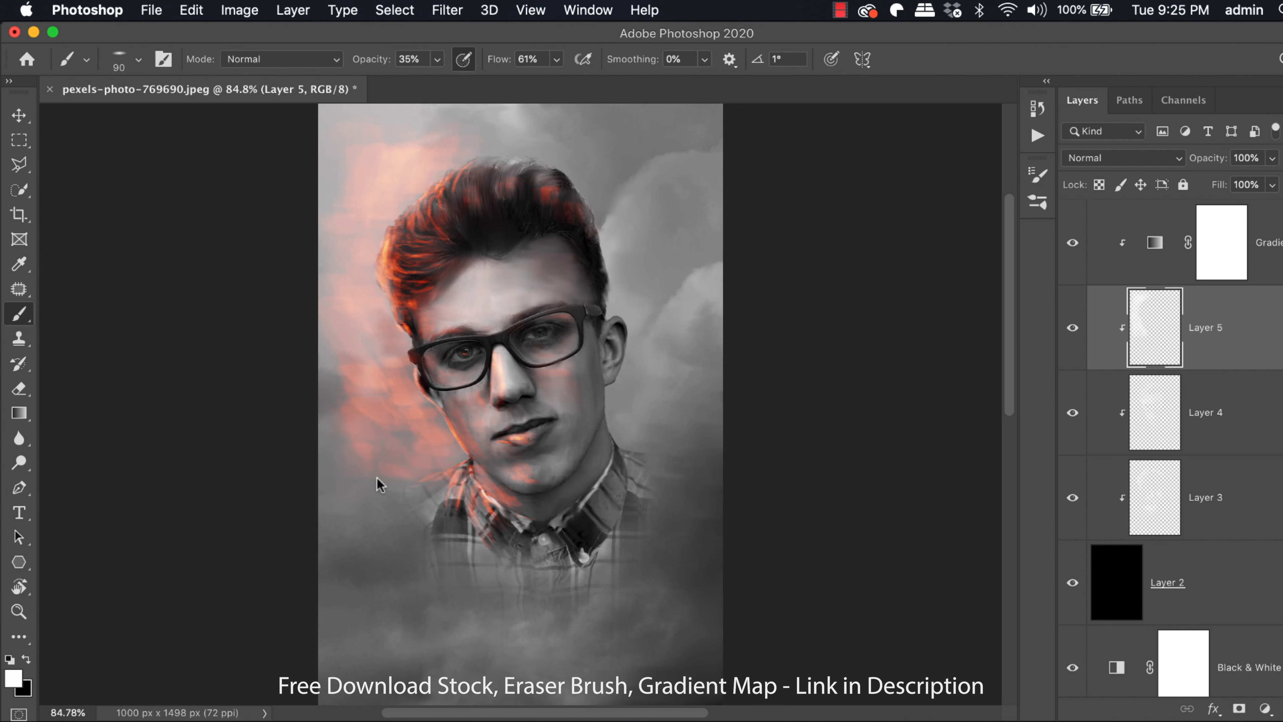
key(bracketleft)
key(bracketleft)
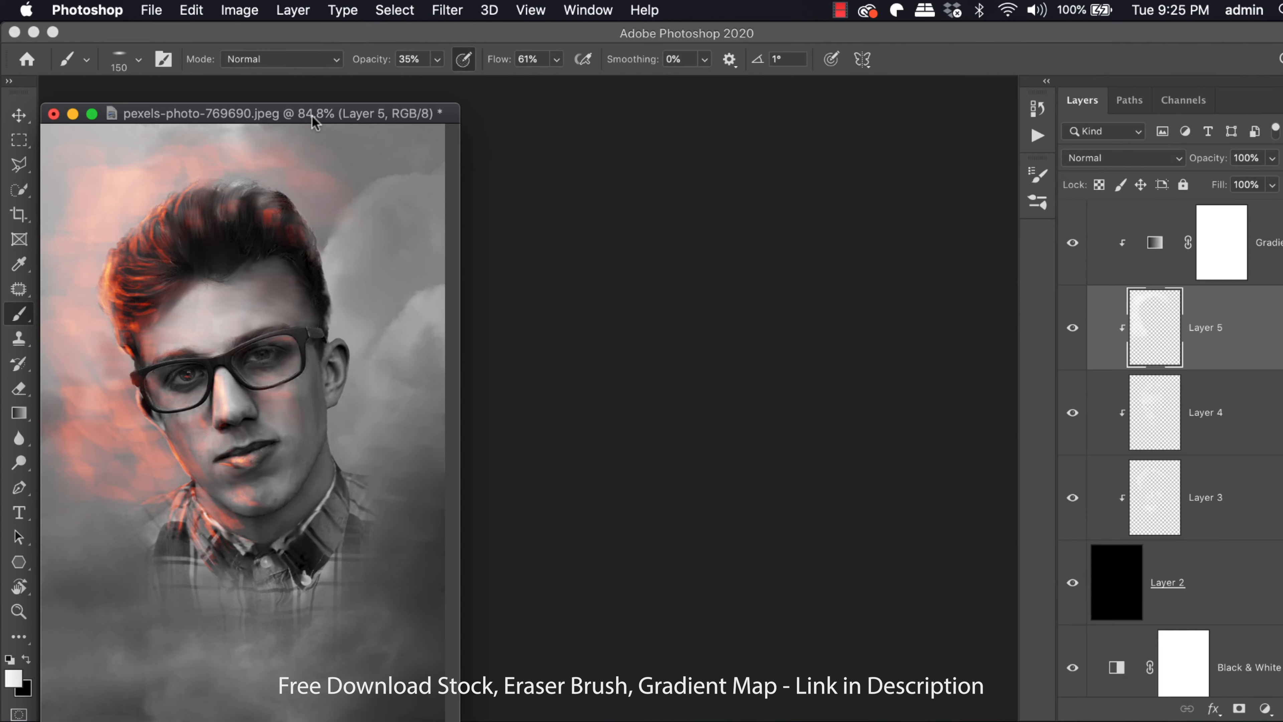
Step: Dock the floating document window and save the document as pexels-photo-769690.psd with layers and maximum compatibility
drag(312, 115, 625, 92)
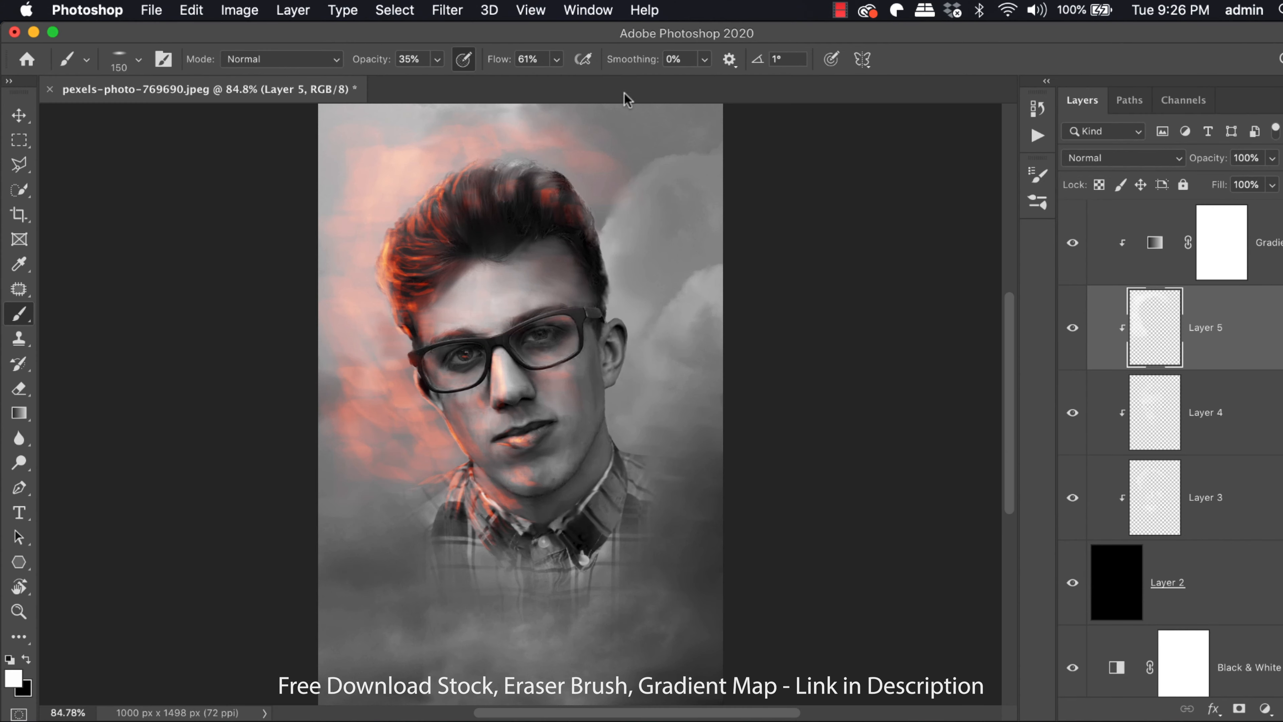
key(super+s)
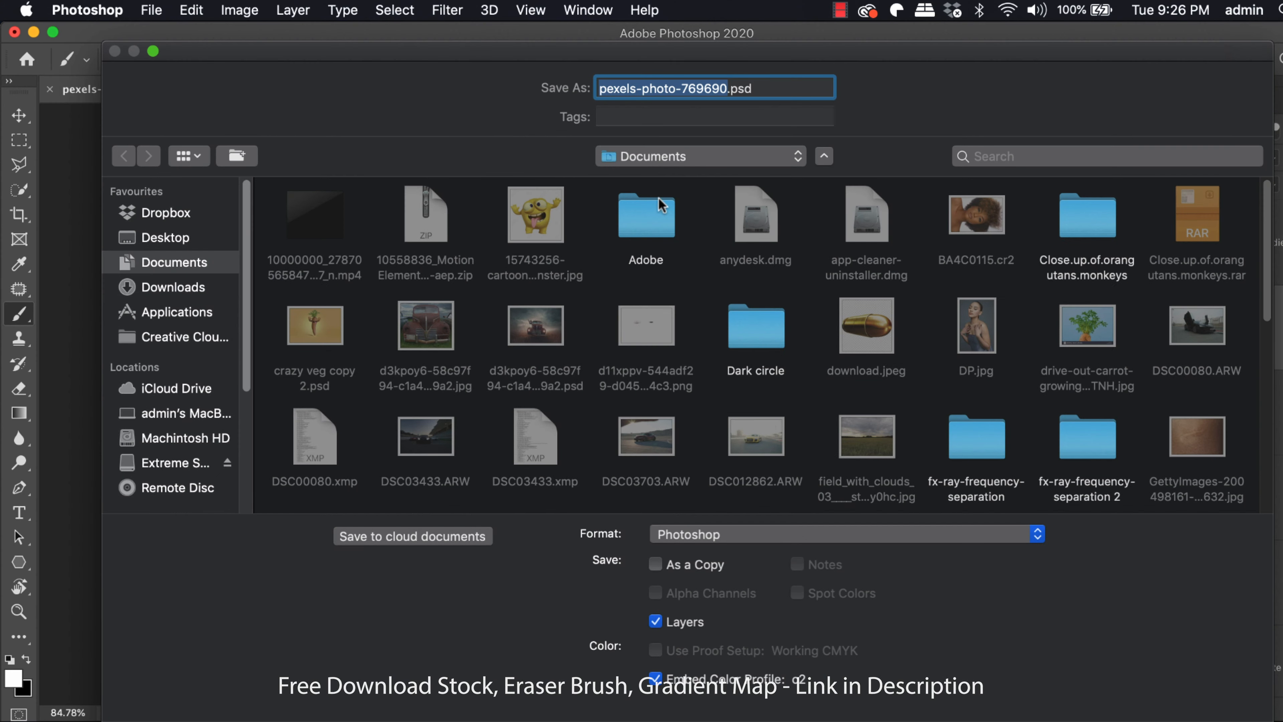
click(1254, 703)
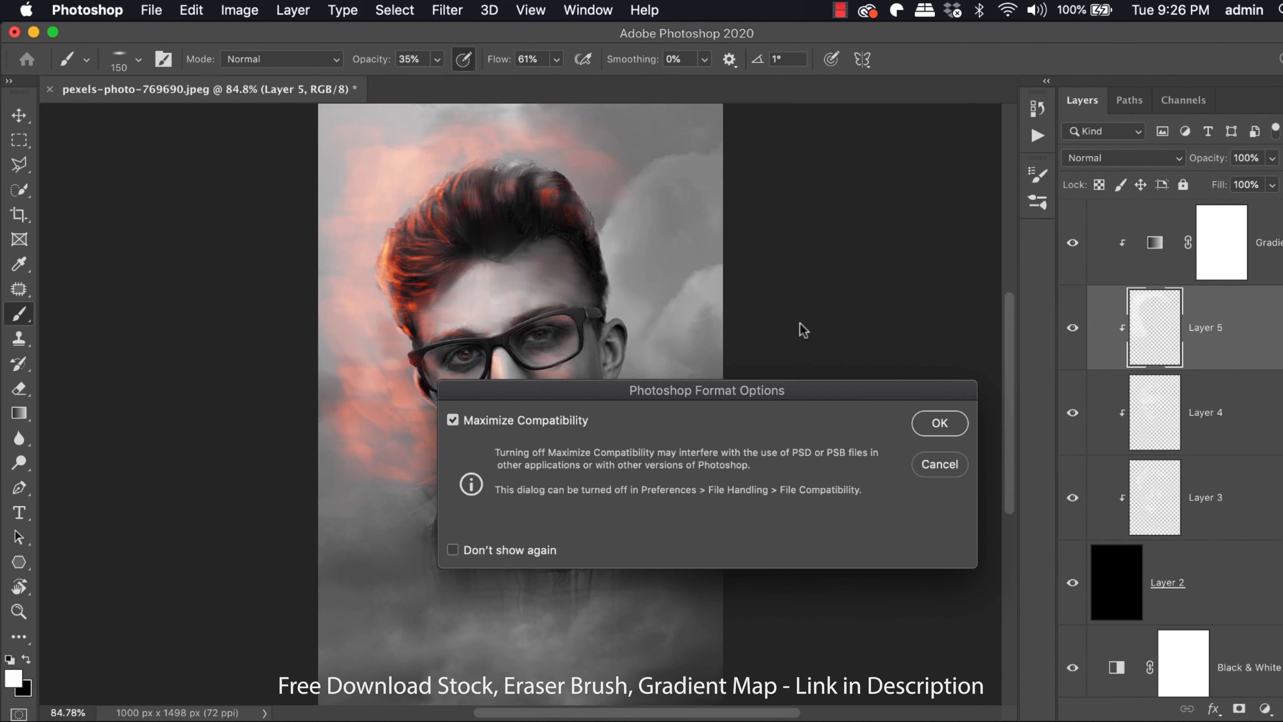
click(932, 428)
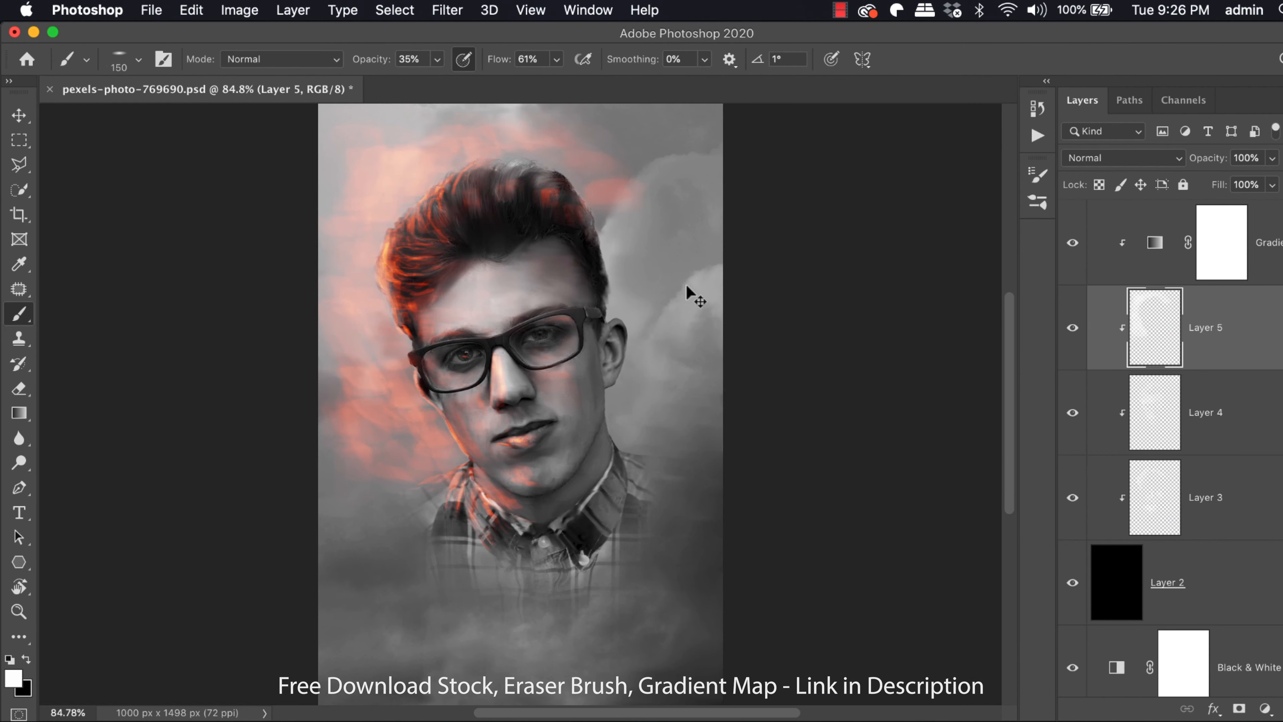
Step: Lower the brush opacity to 10% and paint faint glow into the clouds right of the hair and at the lower left with a 125 px brush
drag(367, 64, 344, 64)
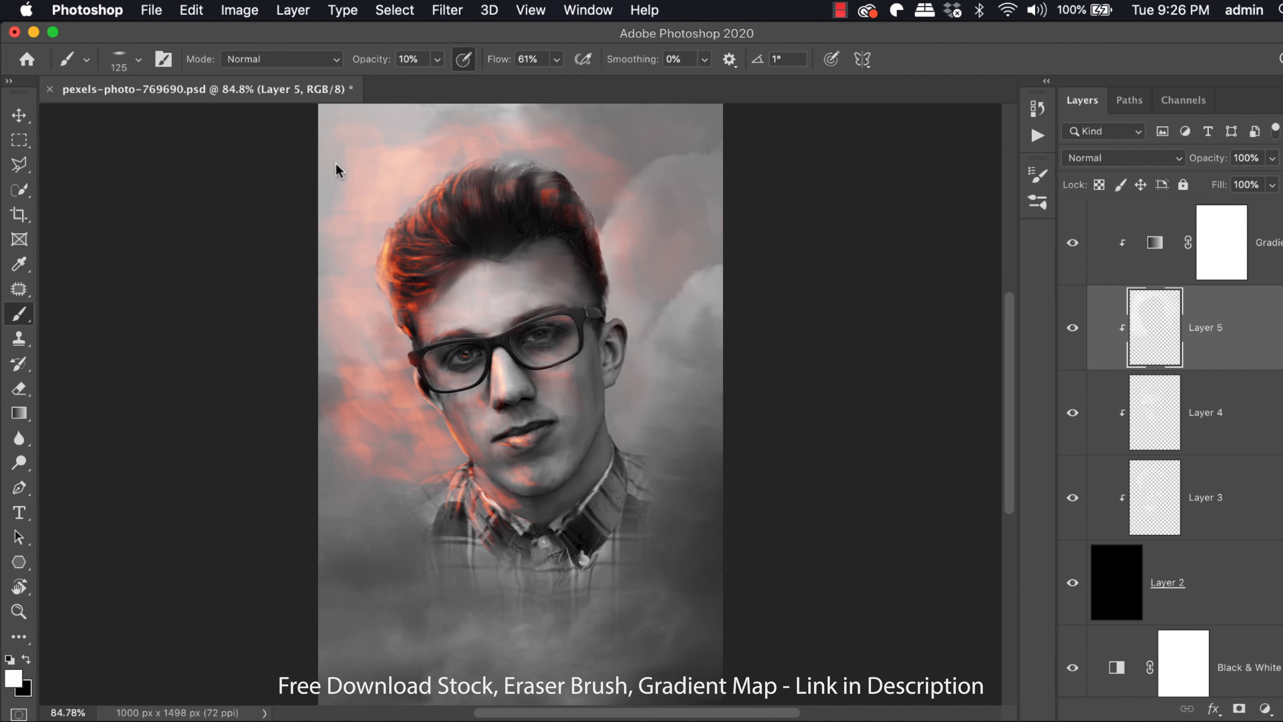
key(bracketleft)
drag(369, 574, 336, 500)
key(bracketright)
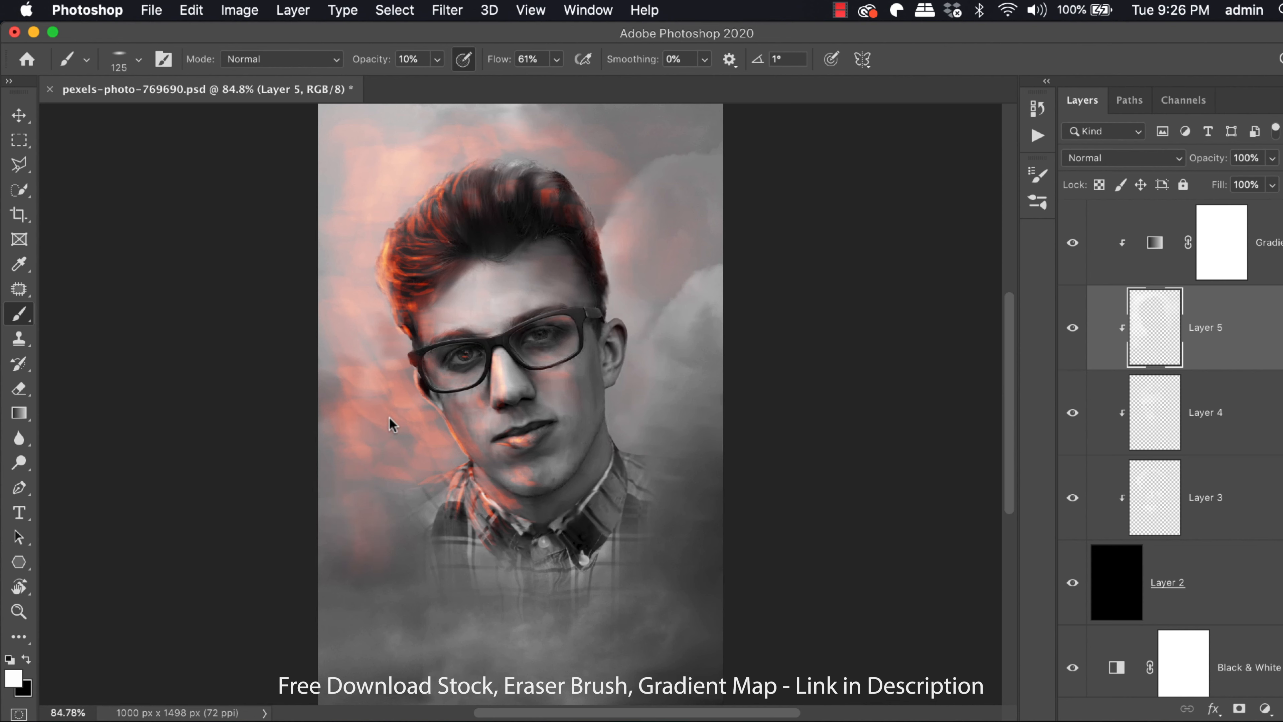
key(bracketright)
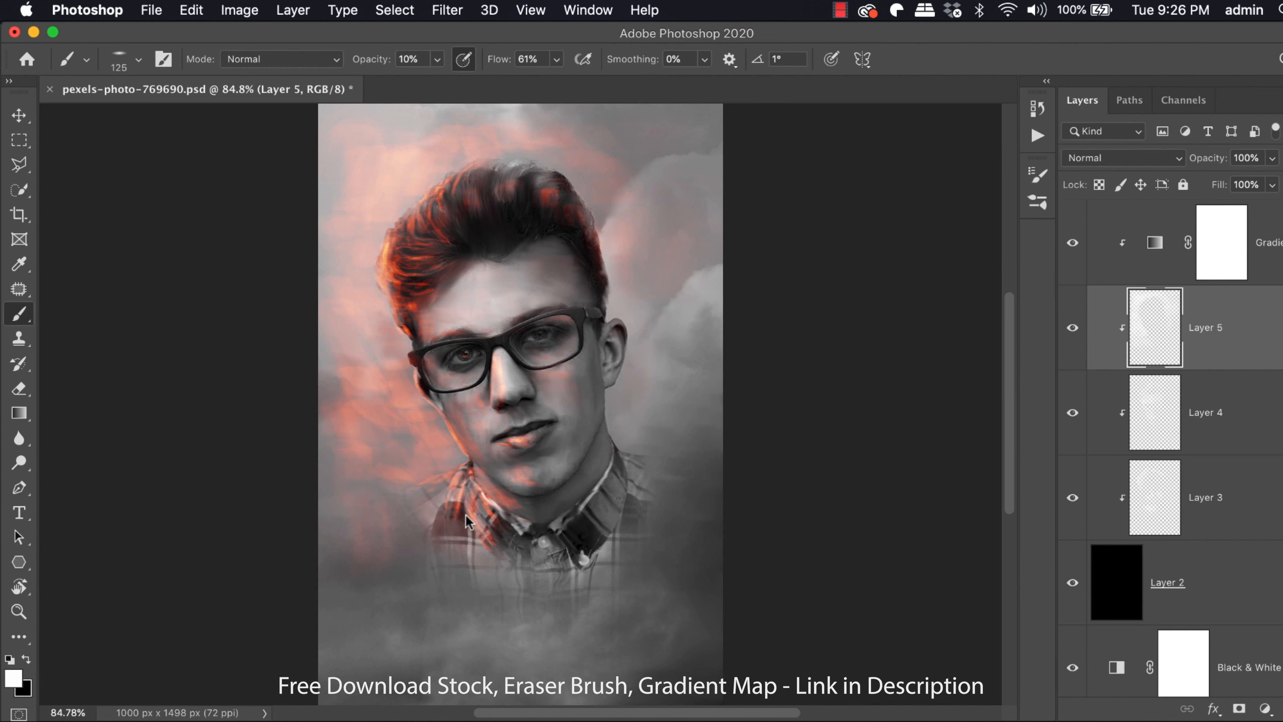
Step: Paint faint glow across the shirt and the lower clouds with a 175 to 250 px brush
key(bracketleft)
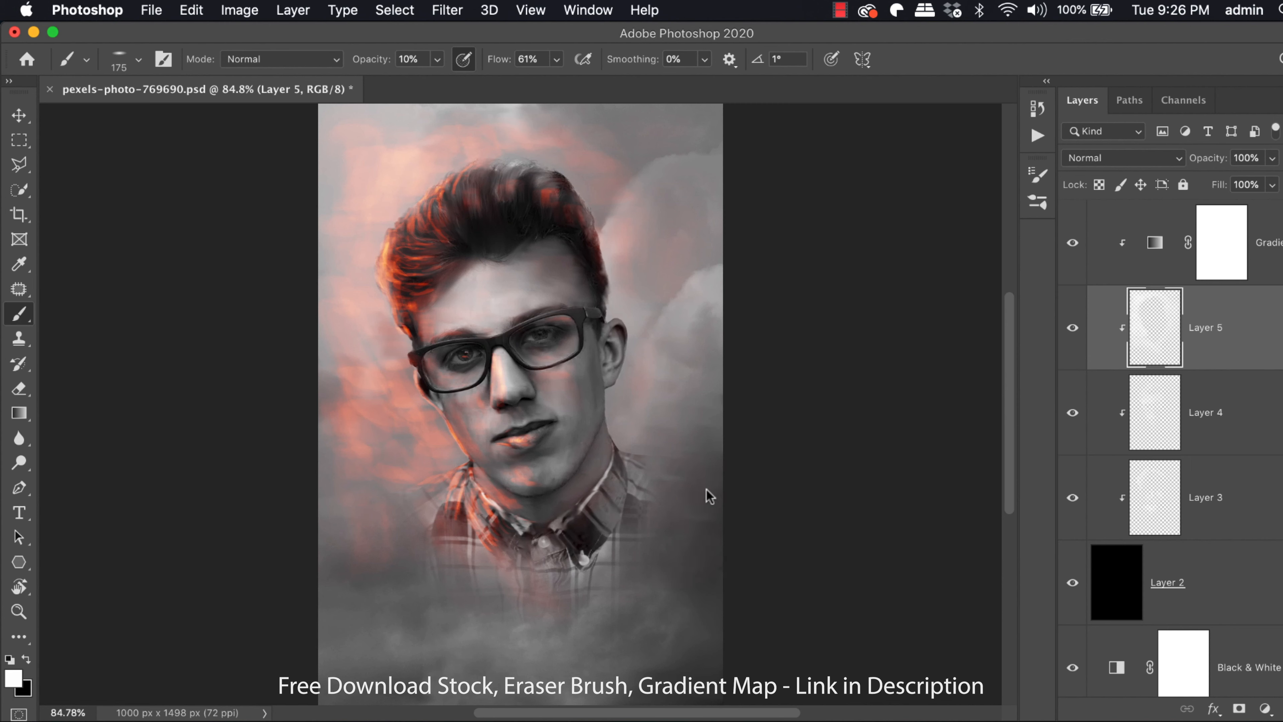
mouse_move(707, 489)
mouse_down()
mouse_move(606, 628)
mouse_move(563, 654)
mouse_move(473, 551)
mouse_move(452, 620)
mouse_move(418, 575)
mouse_move(344, 657)
mouse_up()
key(bracketright)
key(bracketright)
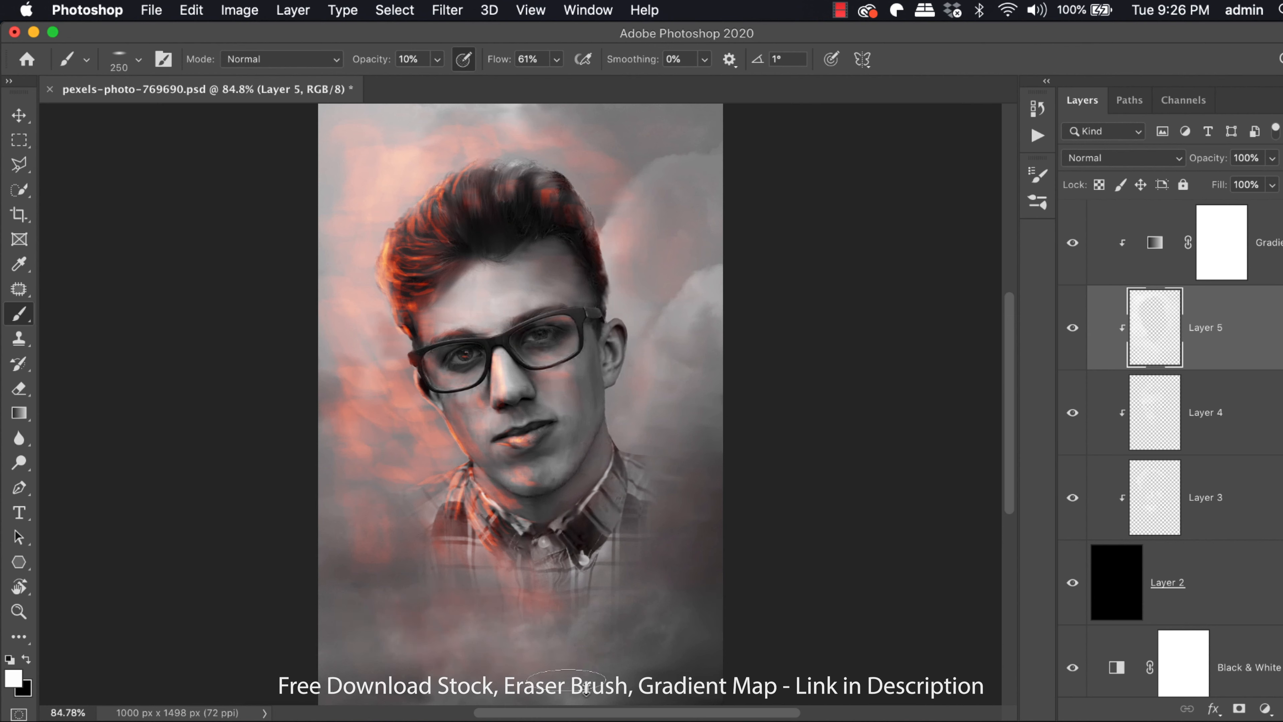
Step: Reduce the brush to 100 px and build up faint glow in the surrounding clouds, on the forehead and over the shirt
key(bracketleft)
key(bracketleft)
key(bracketleft)
key(bracketleft)
key(bracketleft)
key(bracketleft)
key(bracketleft)
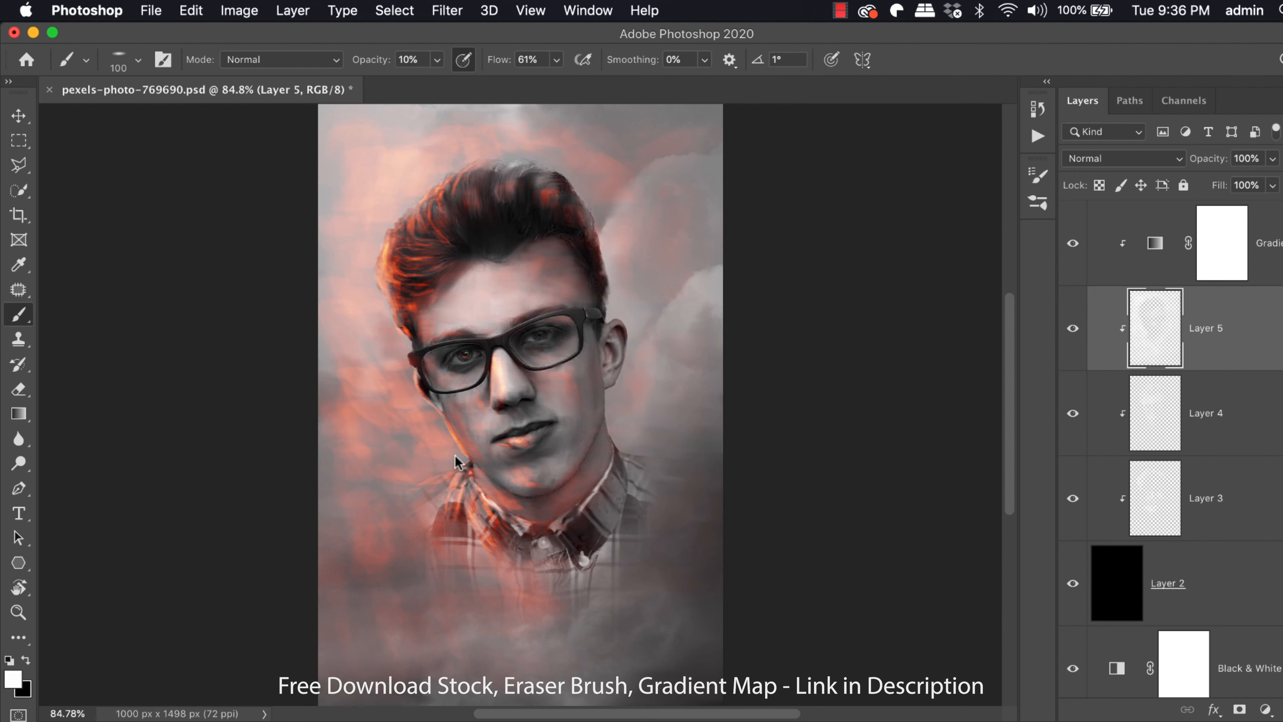
Step: Paint glowing strands through the top and middle of the hair with a 50 to 40 px brush at 10% opacity
drag(479, 330, 510, 379)
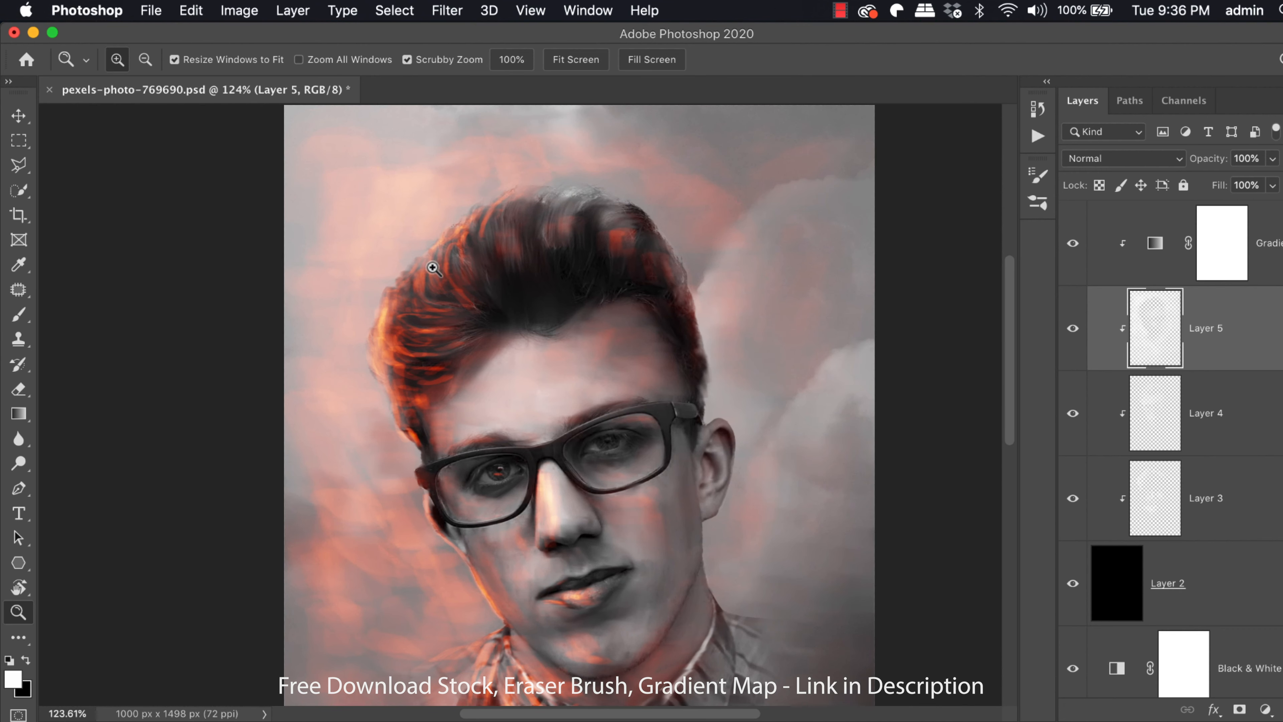
key(b)
key(bracketleft)
key(bracketleft)
key(bracketleft)
key(bracketleft)
key(bracketleft)
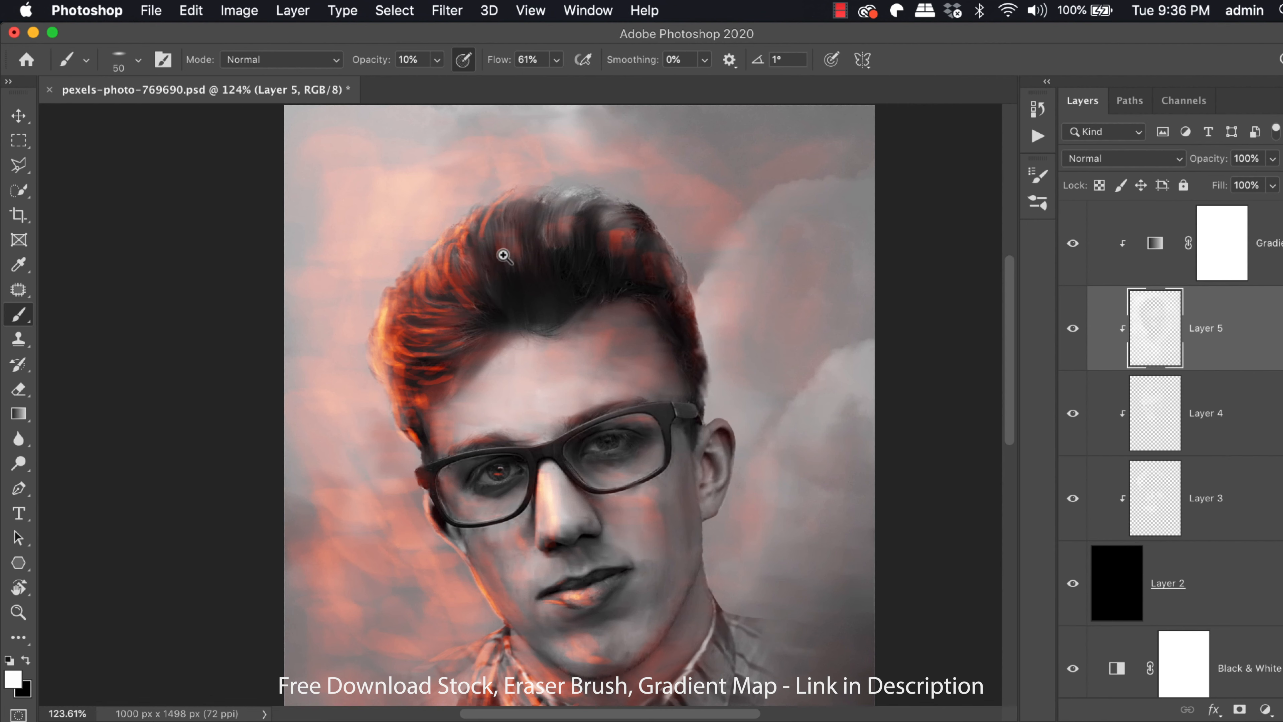
key(bracketleft)
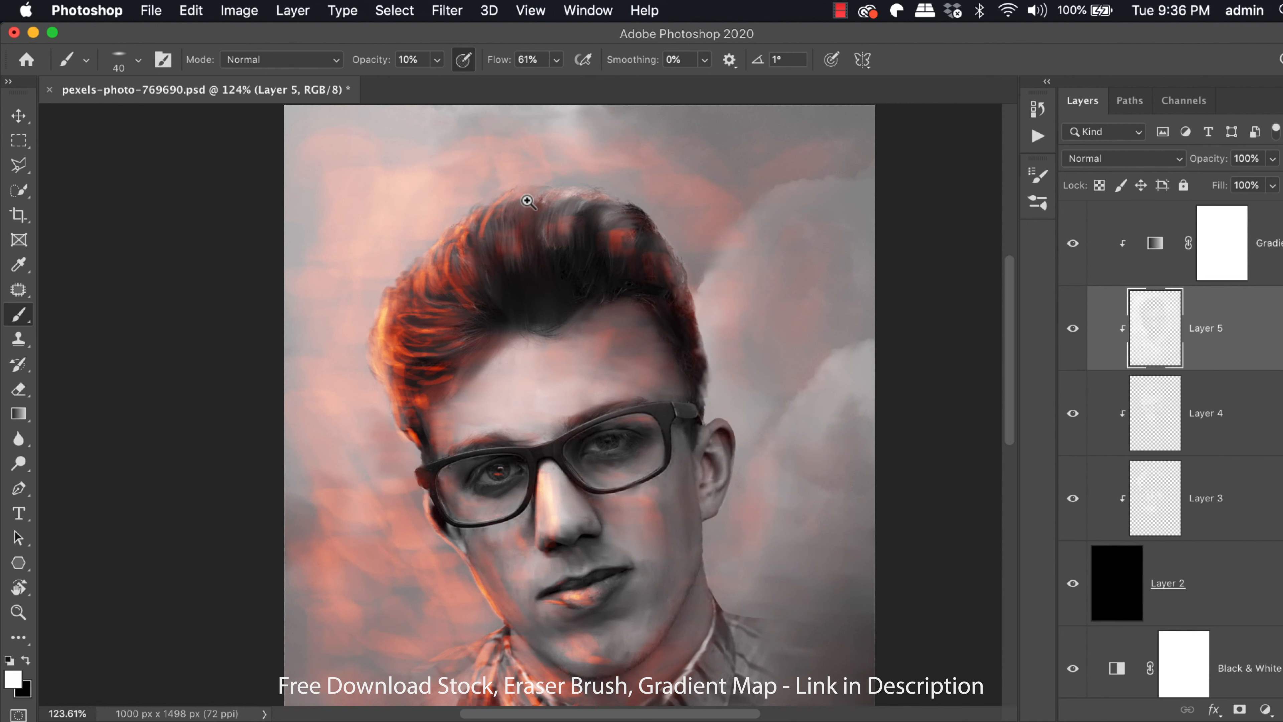
mouse_move(527, 200)
mouse_down()
mouse_move(539, 295)
mouse_move(510, 325)
mouse_move(512, 311)
mouse_up()
drag(564, 273, 559, 328)
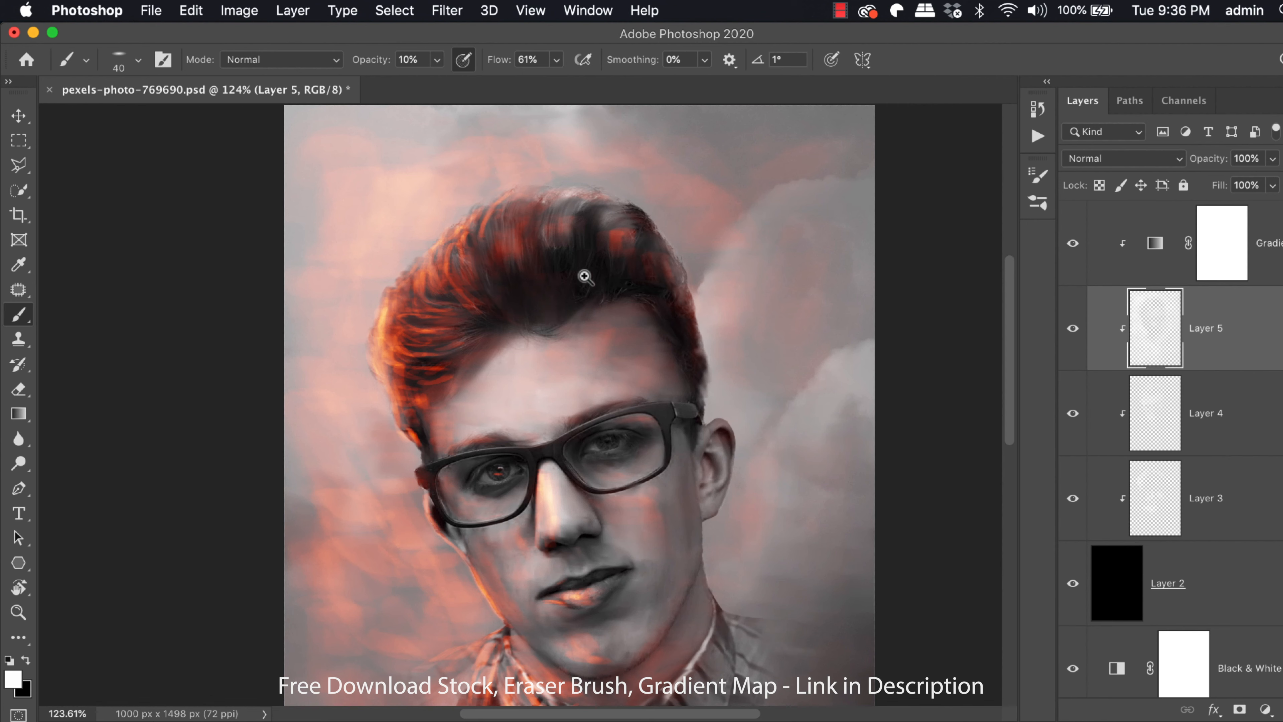
Step: Paint glow along the right edge of the hair above the ear with a 20 px brush
key(bracketleft)
key(bracketleft)
drag(708, 370, 703, 410)
drag(692, 314, 696, 336)
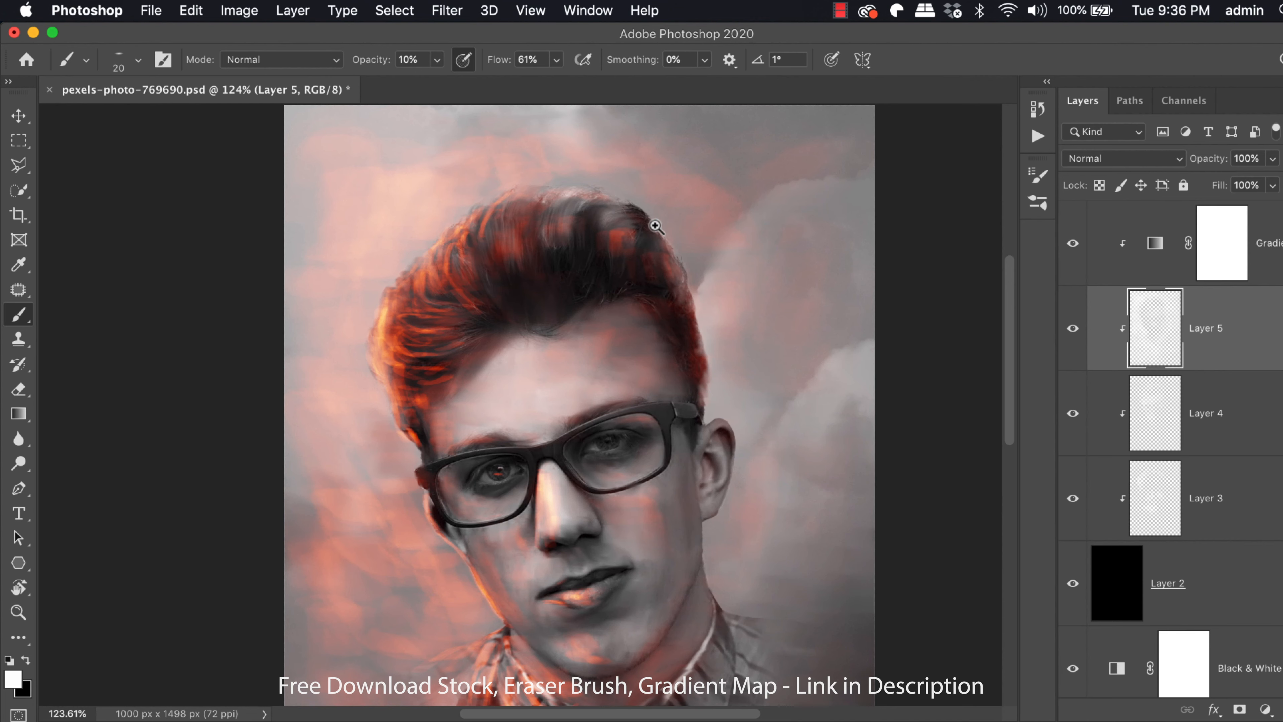
Step: Paint a thin rim glow along the left ear and jaw edge in white, reducing the brush to 9 px
drag(509, 431, 512, 322)
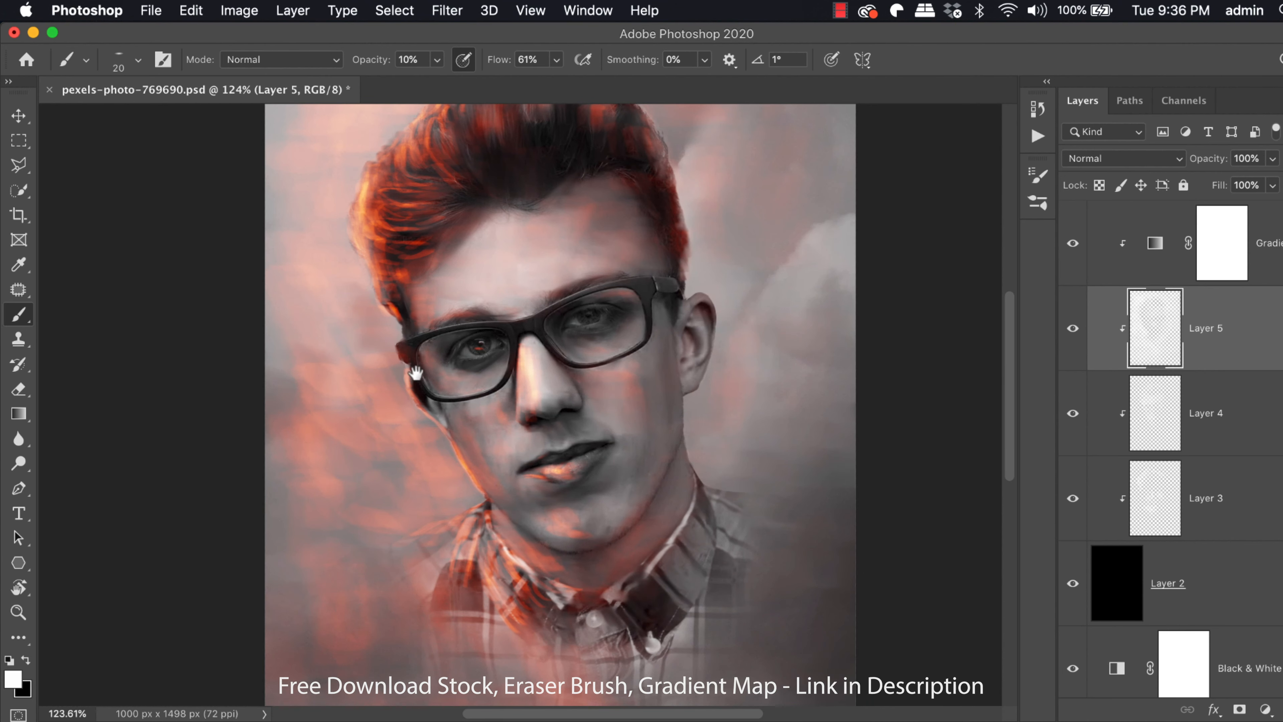
drag(428, 368, 446, 358)
key(x)
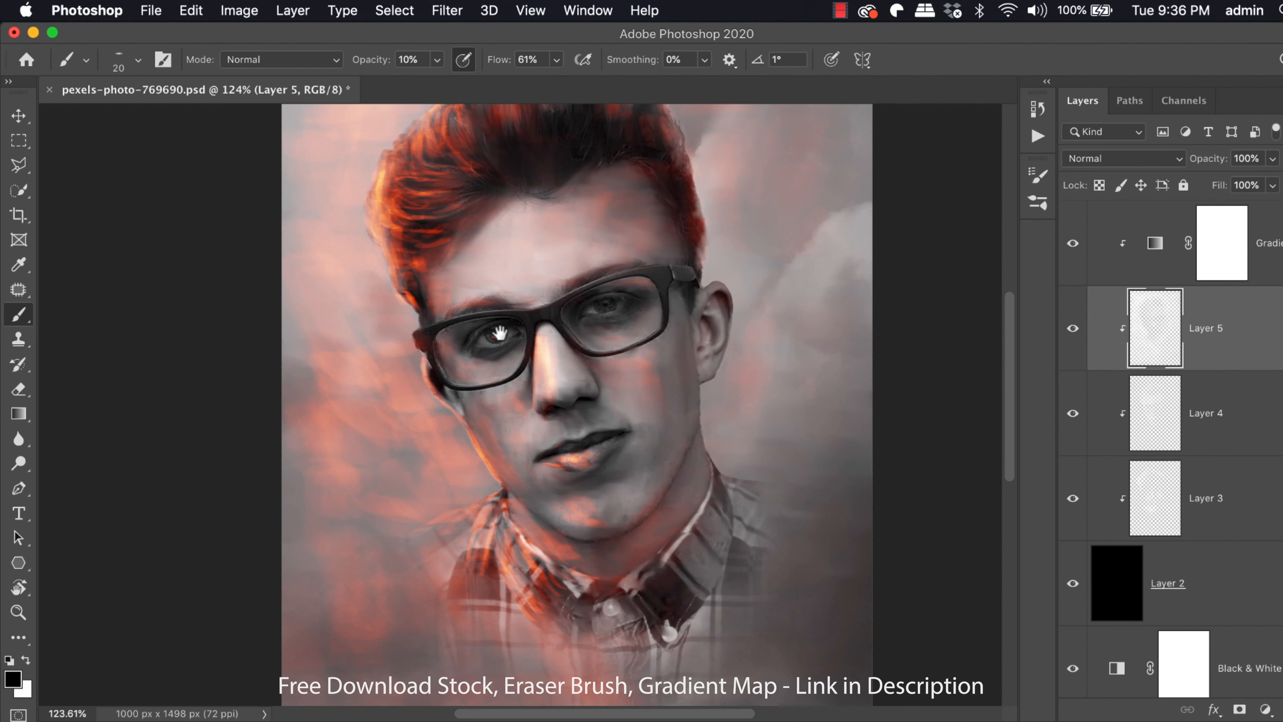
key(x)
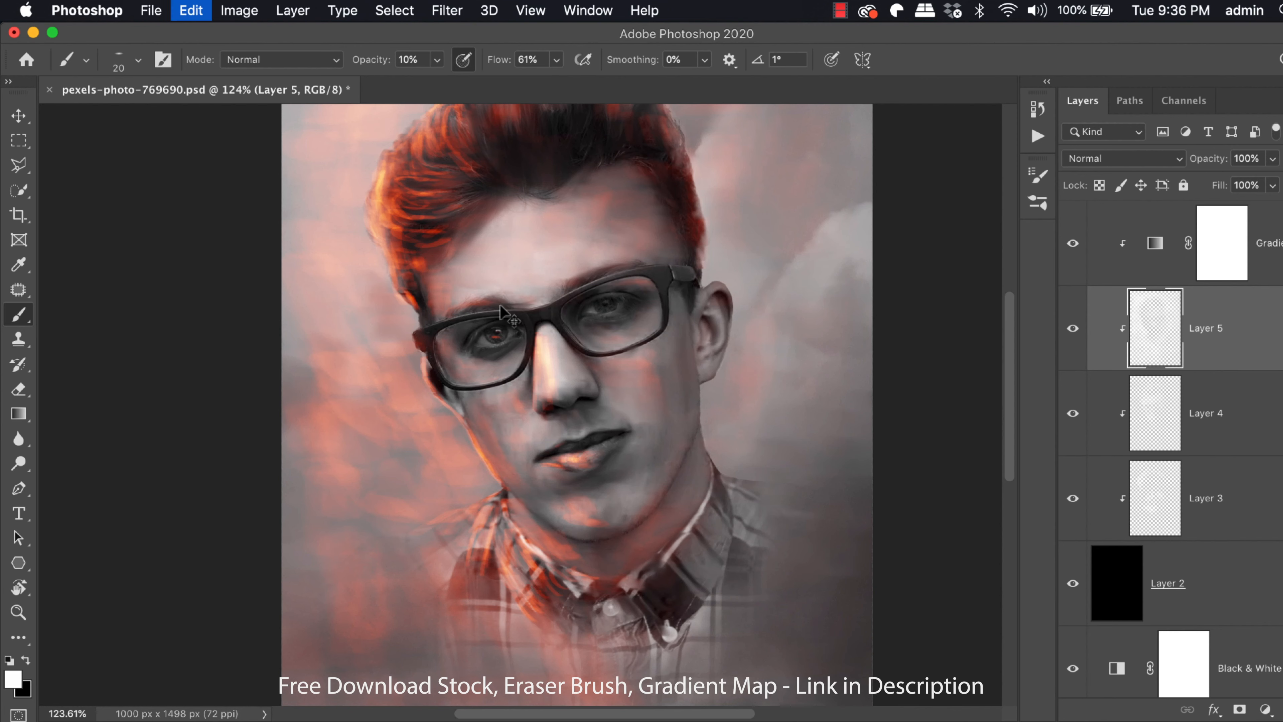
key(z)
drag(473, 329, 496, 340)
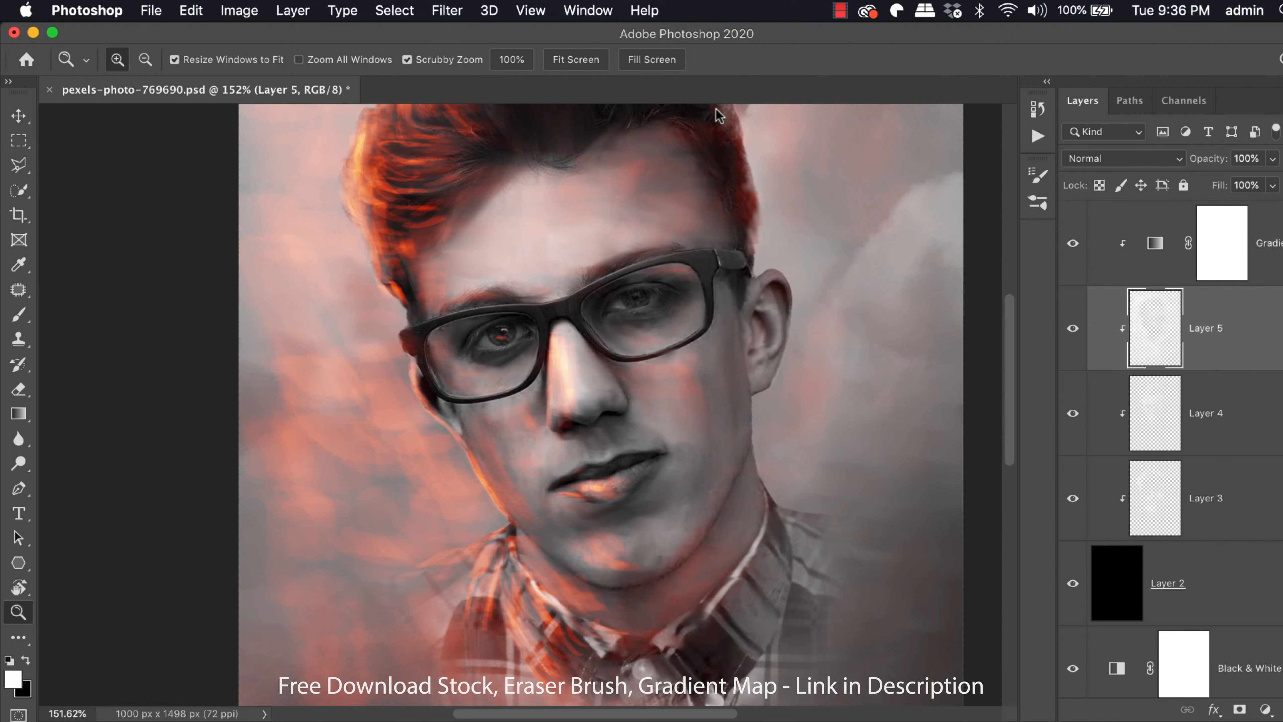
click(841, 10)
click(854, 51)
key(b)
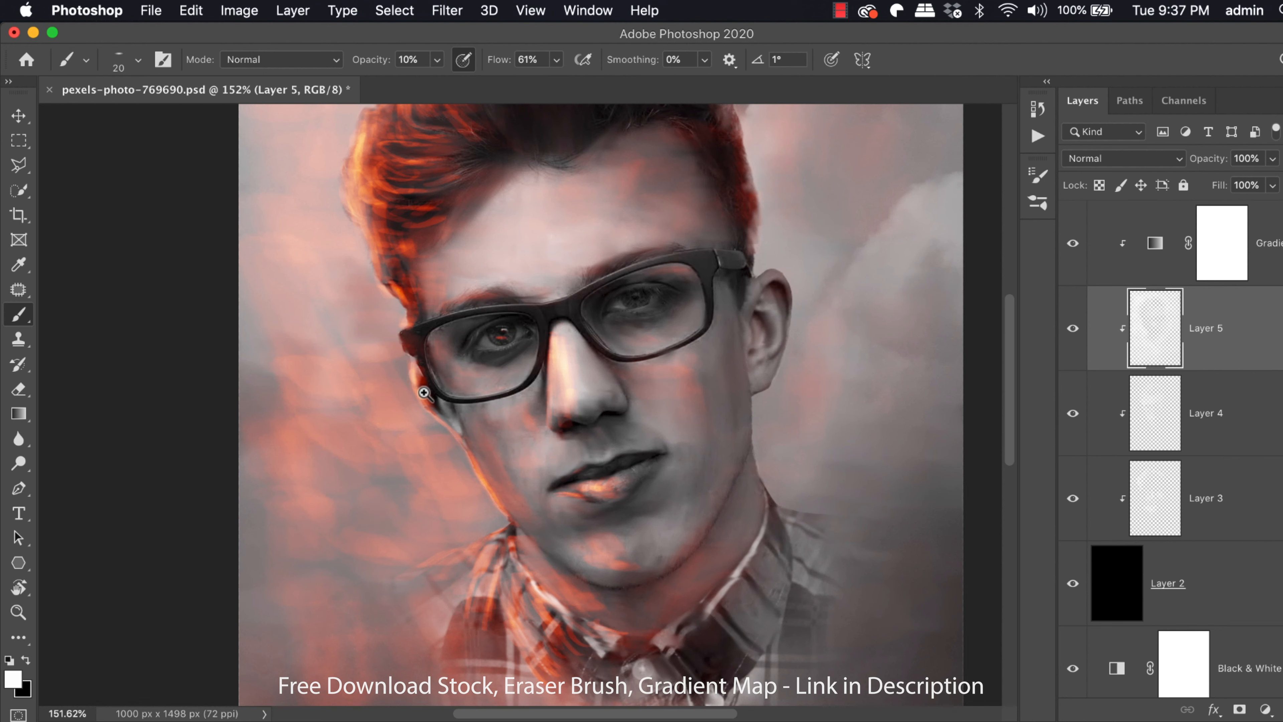
key(bracketleft)
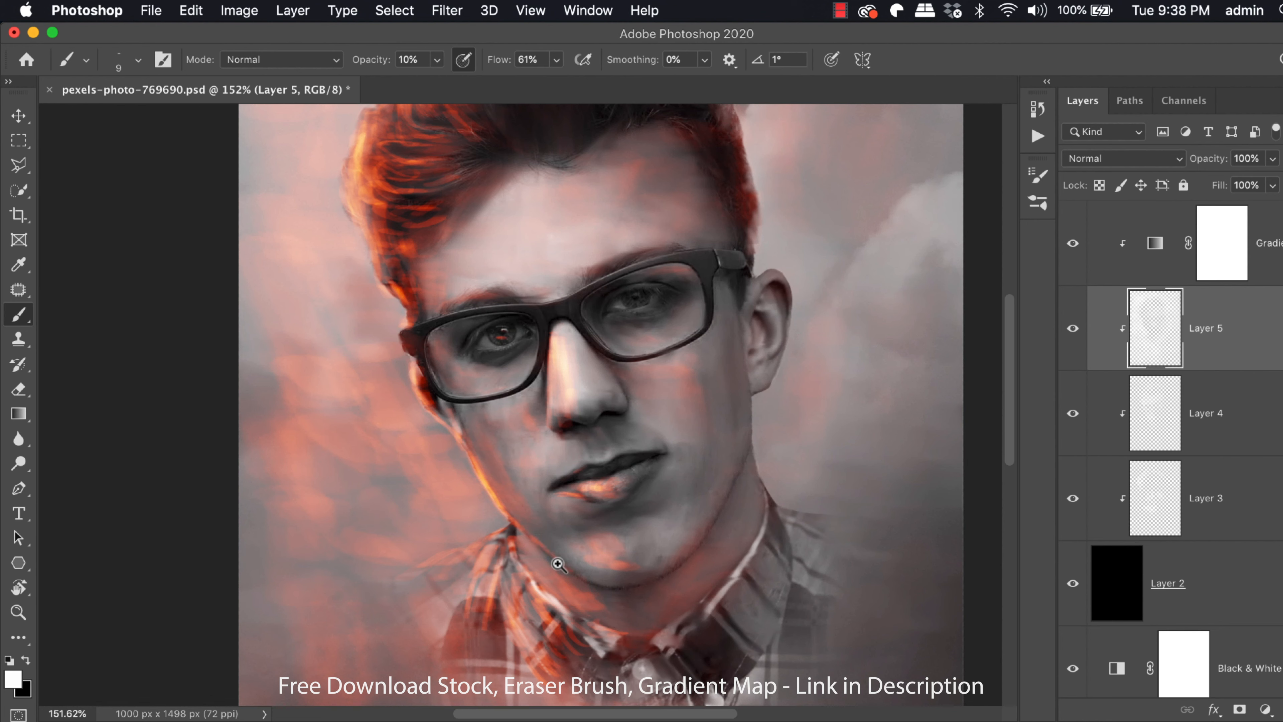
click(841, 11)
click(852, 49)
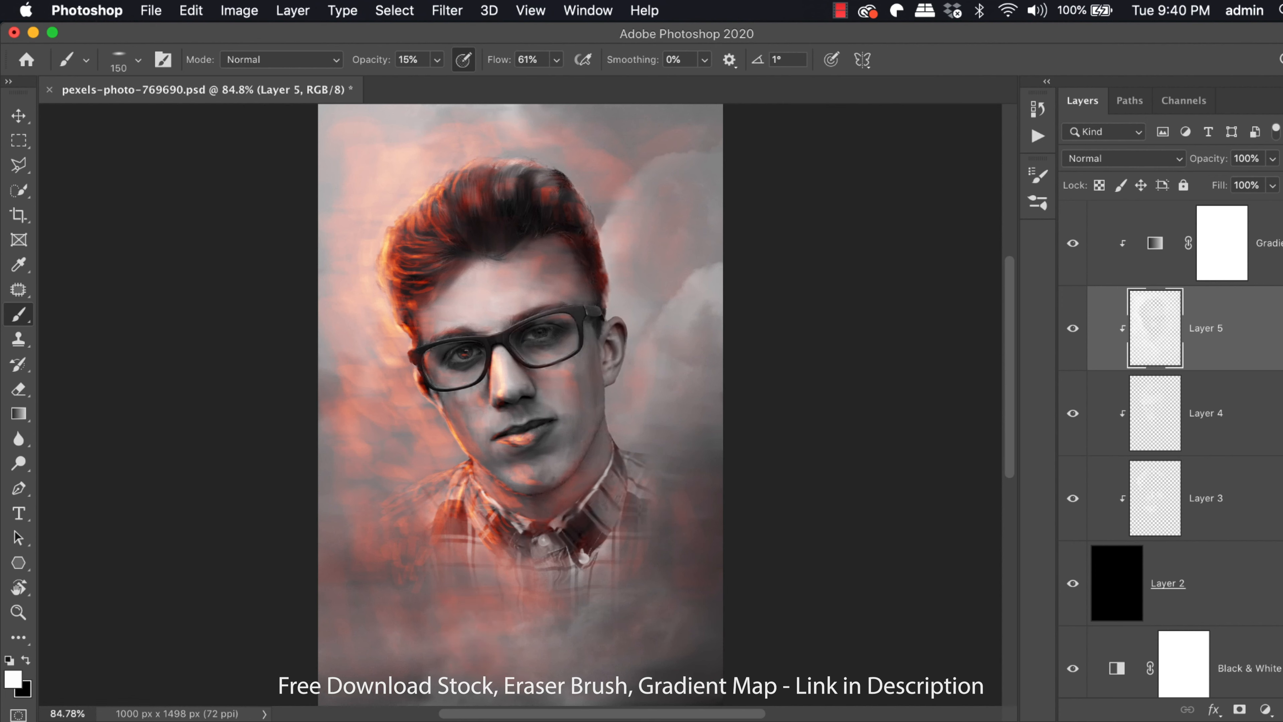
Step: Lower the brush opacity to 7% and paint a very faint glow over the face with a 200 px brush
key(bracketleft)
key(bracketleft)
key(bracketleft)
drag(385, 61, 354, 63)
key(bracketright)
key(bracketright)
key(bracketright)
key(bracketright)
key(bracketright)
key(bracketright)
key(bracketright)
key(bracketleft)
key(bracketleft)
key(bracketleft)
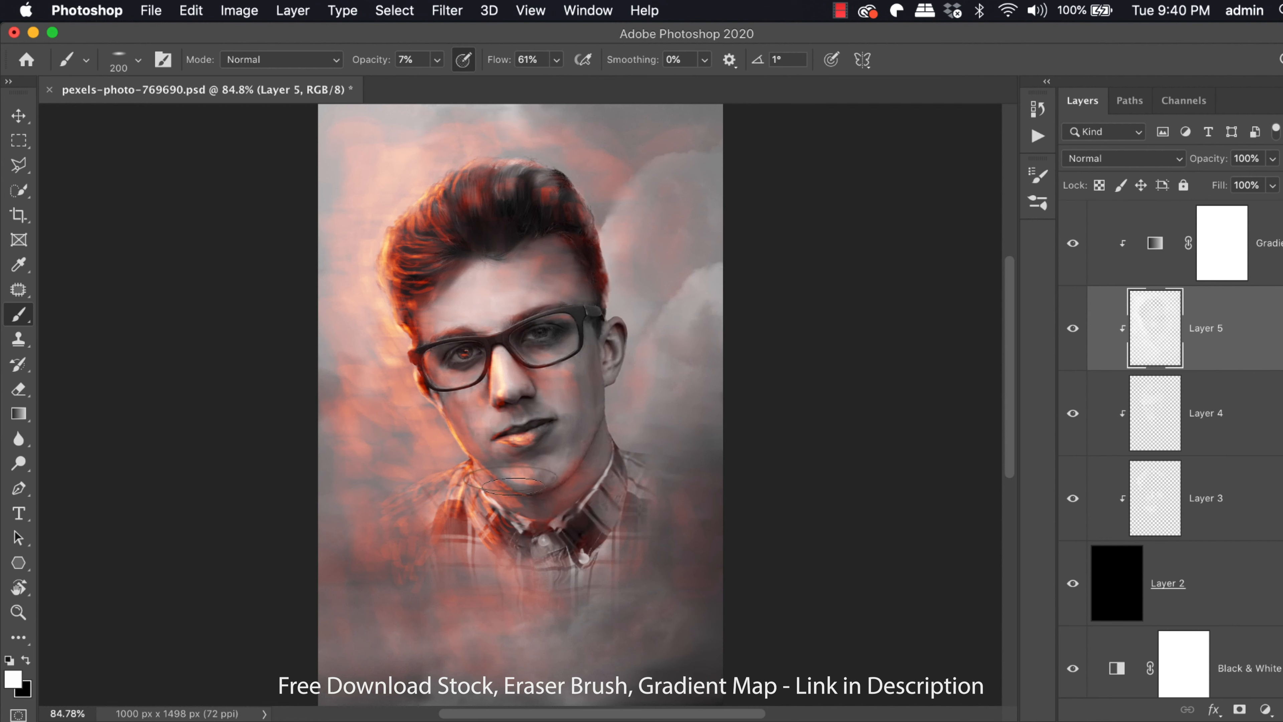
Step: Enlarge the brush to 300 px and paint a faint haze of glow into the clouds right of the head
key(bracketleft)
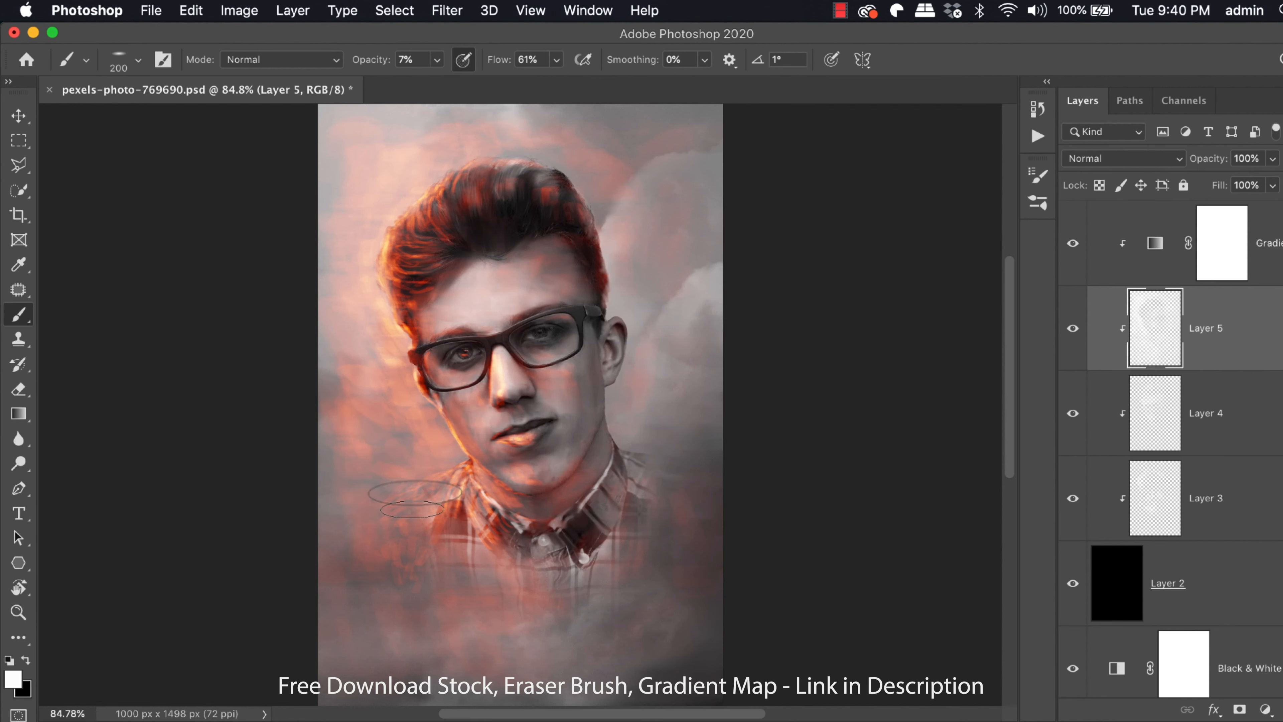
key(bracketleft)
key(bracketright)
key(bracketright)
key(bracketright)
key(bracketright)
key(bracketright)
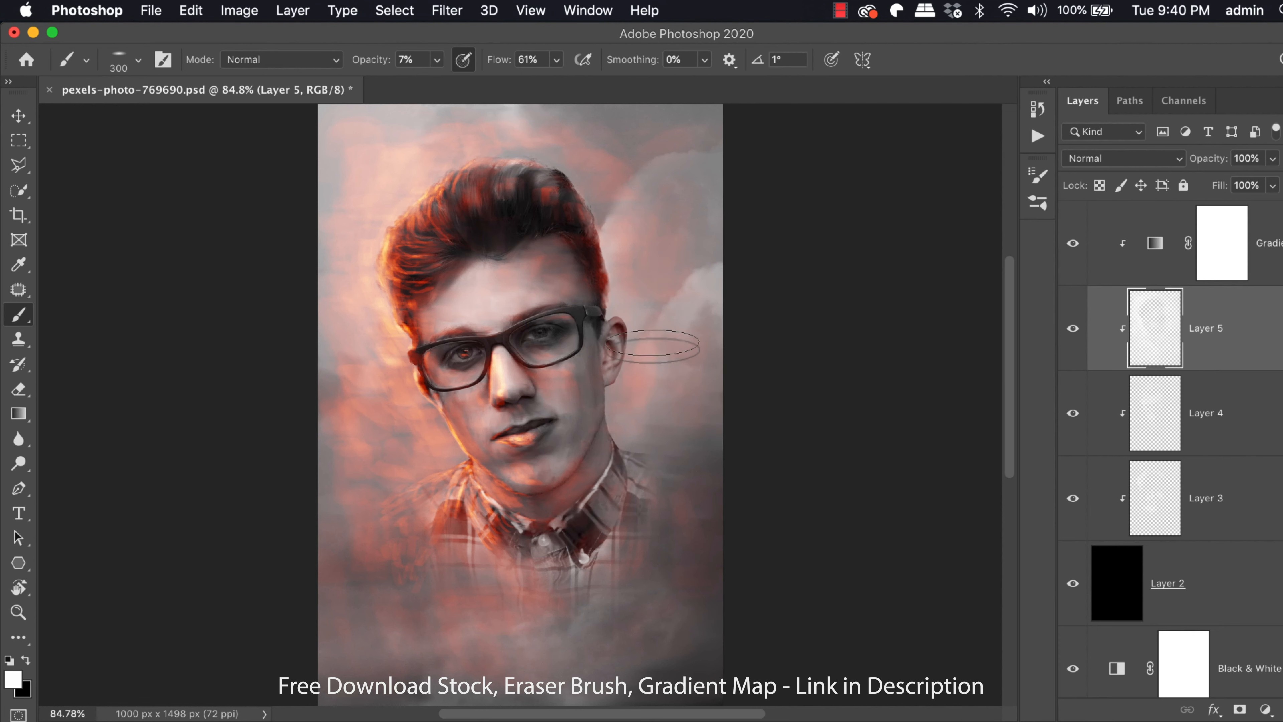
Step: Reduce the brush to 60 px and paint faint glow around the right ear, neck and shoulder
key(bracketleft)
key(bracketleft)
key(bracketleft)
key(bracketleft)
key(bracketleft)
key(bracketleft)
key(bracketleft)
key(bracketleft)
key(bracketleft)
key(bracketleft)
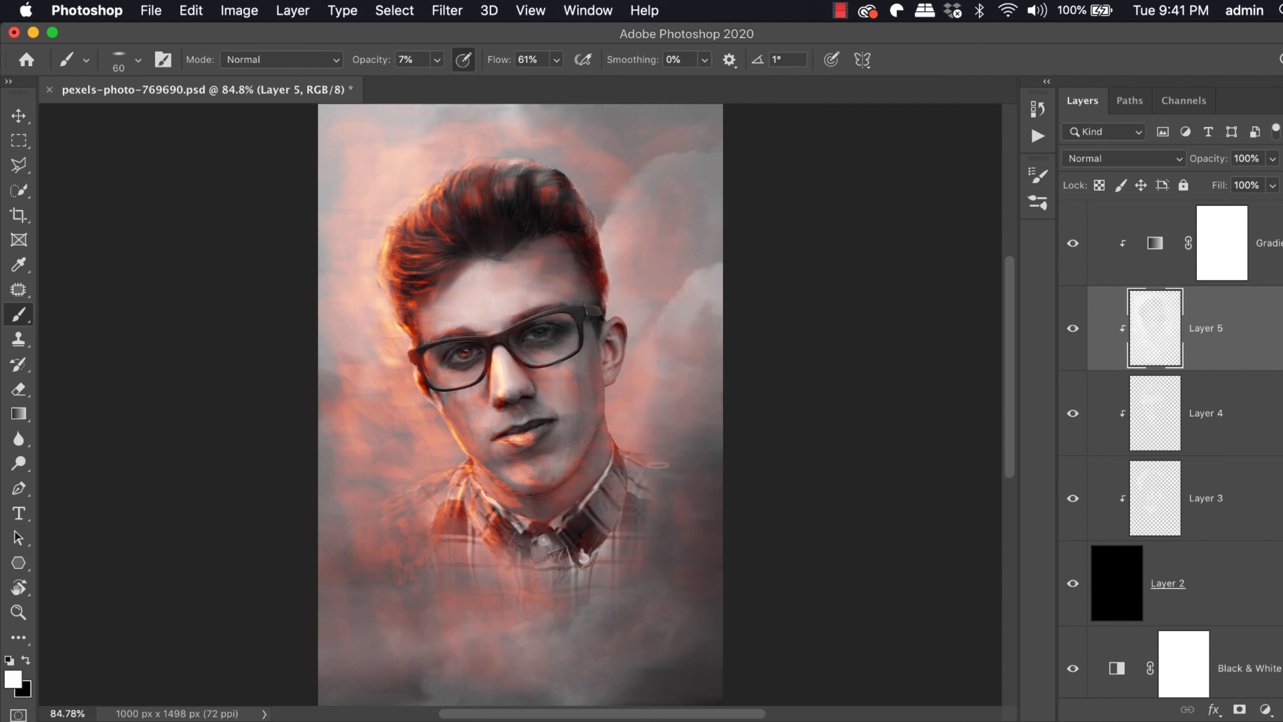
Step: Raise the brush opacity to 23% and paint a thin rim glow along the right side of the neck and collar with a 9 px brush
key(bracketleft)
key(bracketleft)
key(bracketleft)
drag(364, 66, 379, 70)
drag(624, 452, 620, 499)
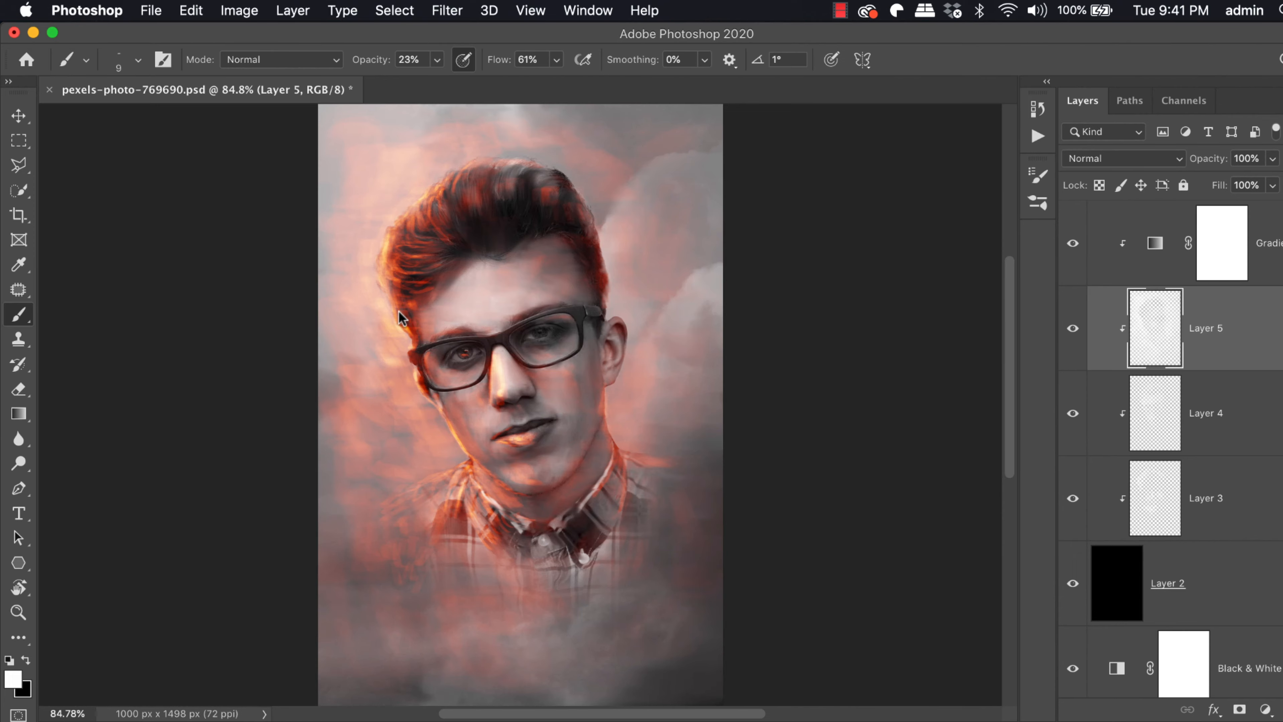
Step: Zoom in on the hair to about 116%
key(z)
mouse_move(438, 258)
mouse_down()
mouse_move(466, 266)
mouse_move(435, 329)
mouse_up()
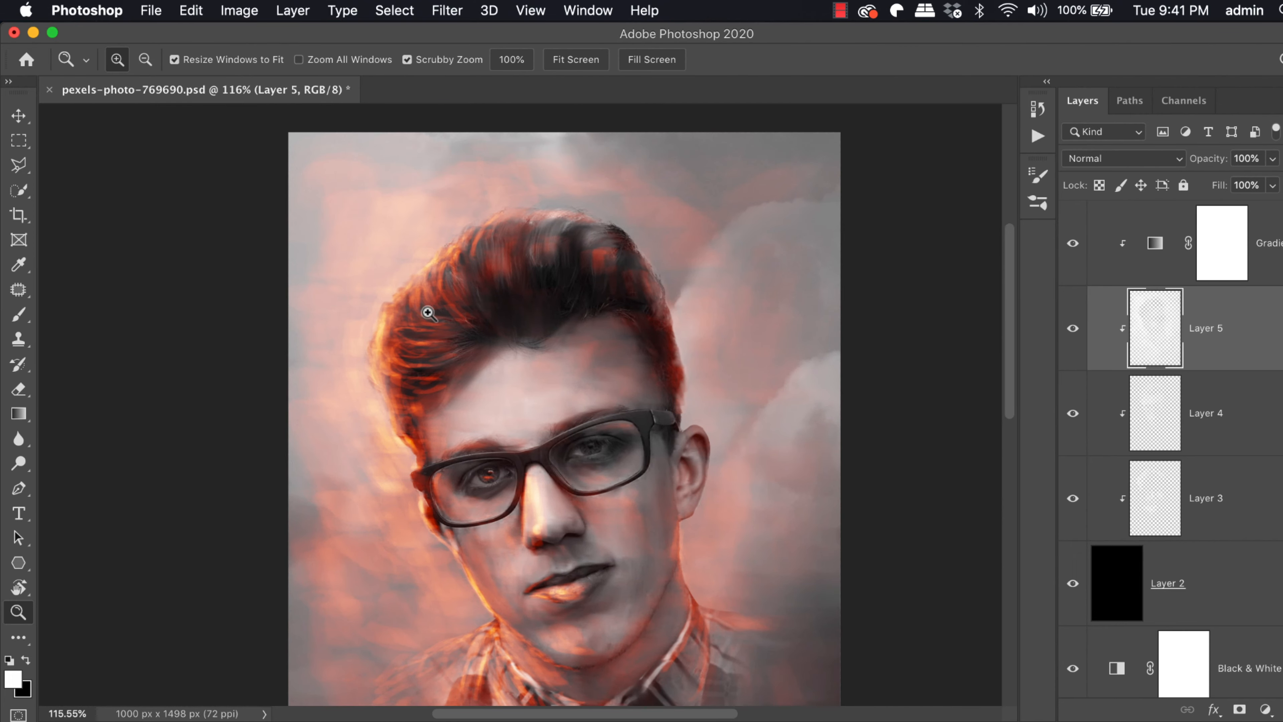